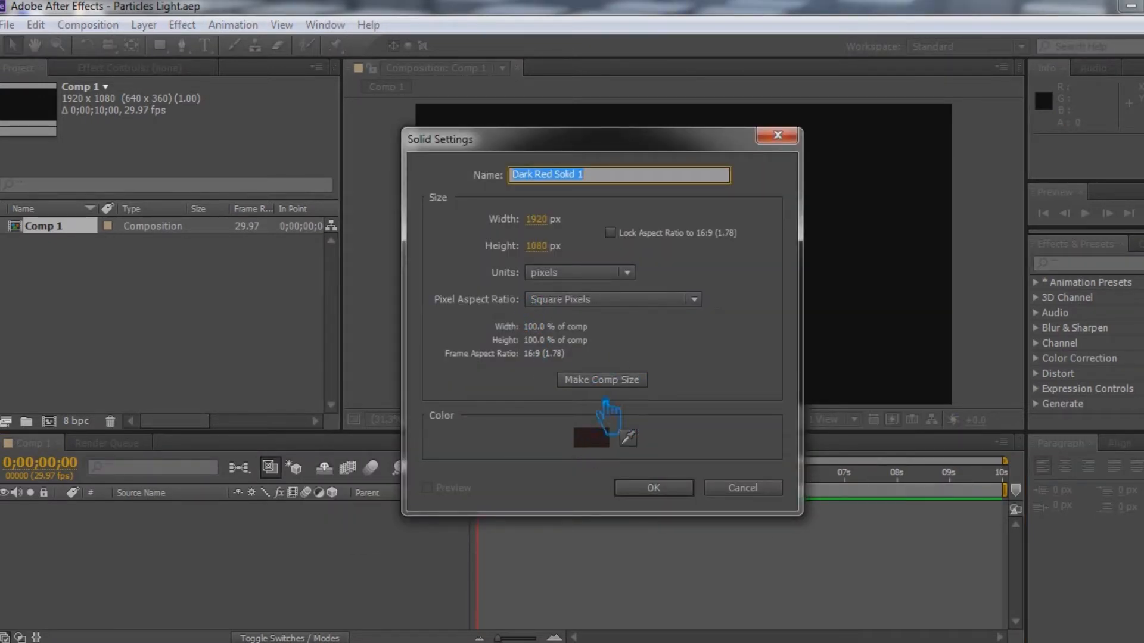
# Step: Create the background solid as BG in very dark green #040900 and lock its layer
pyautogui.write('BG')
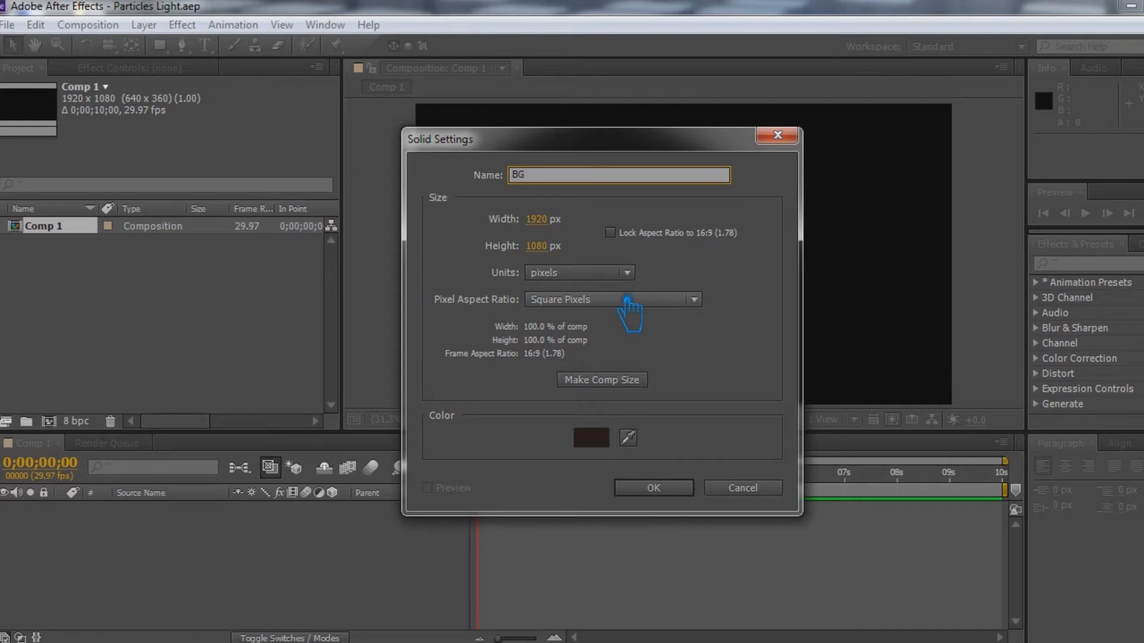
pyautogui.click(591, 438)
pyautogui.moveTo(250, 345); pyautogui.dragTo(288, 351)
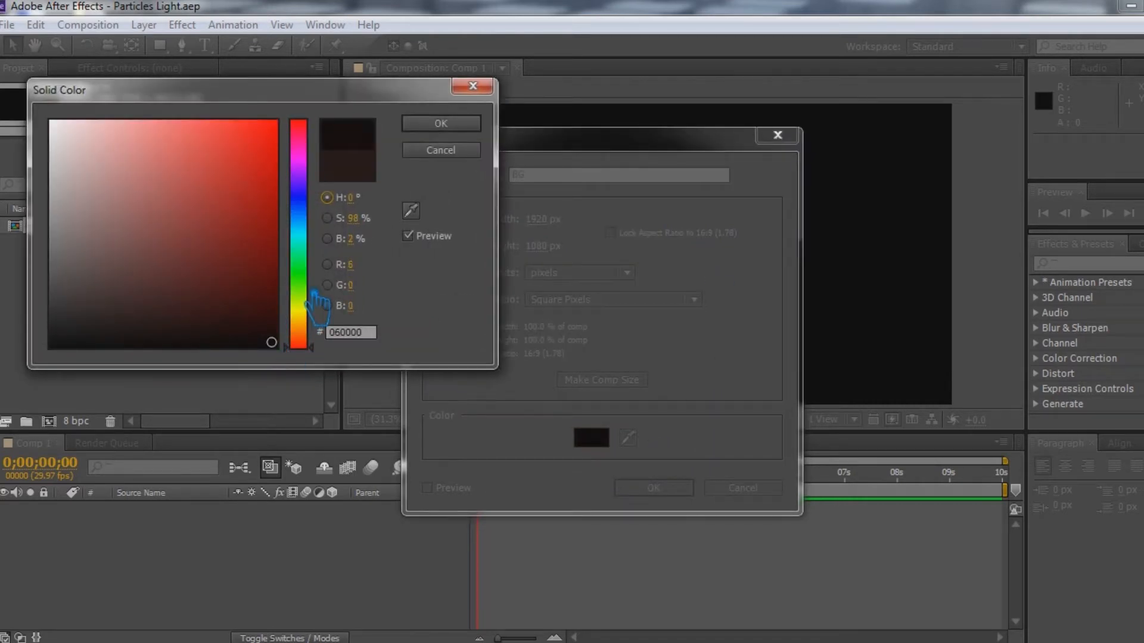
pyautogui.moveTo(315, 249)
pyautogui.mouseDown()
pyautogui.moveTo(316, 304)
pyautogui.moveTo(318, 291)
pyautogui.mouseUp()
pyautogui.click(274, 337)
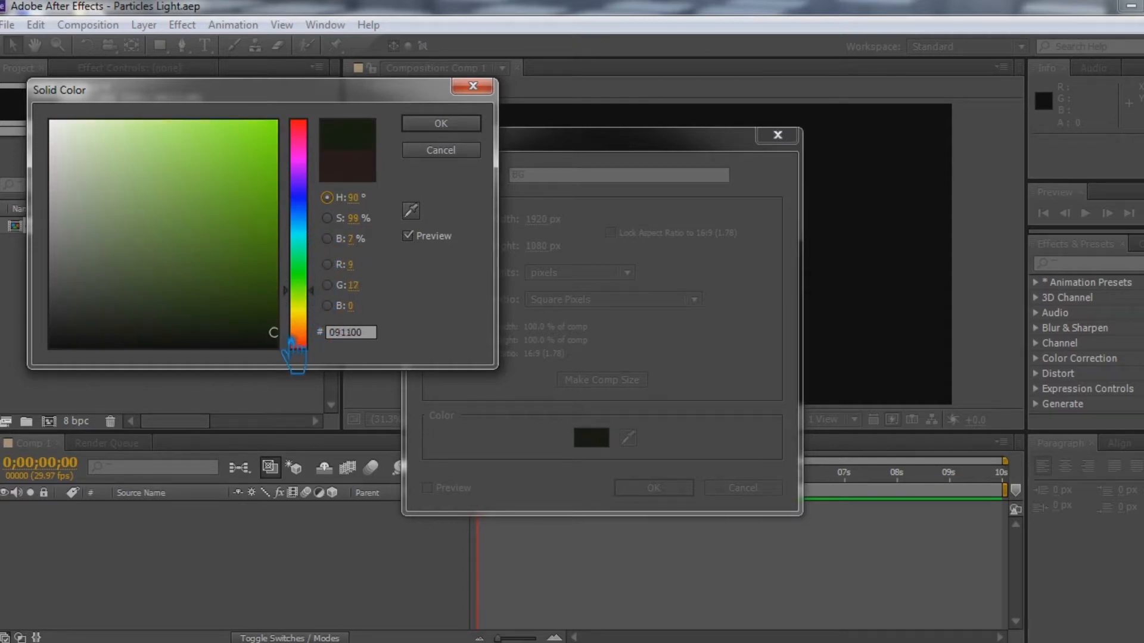
pyautogui.moveTo(292, 342); pyautogui.dragTo(292, 345)
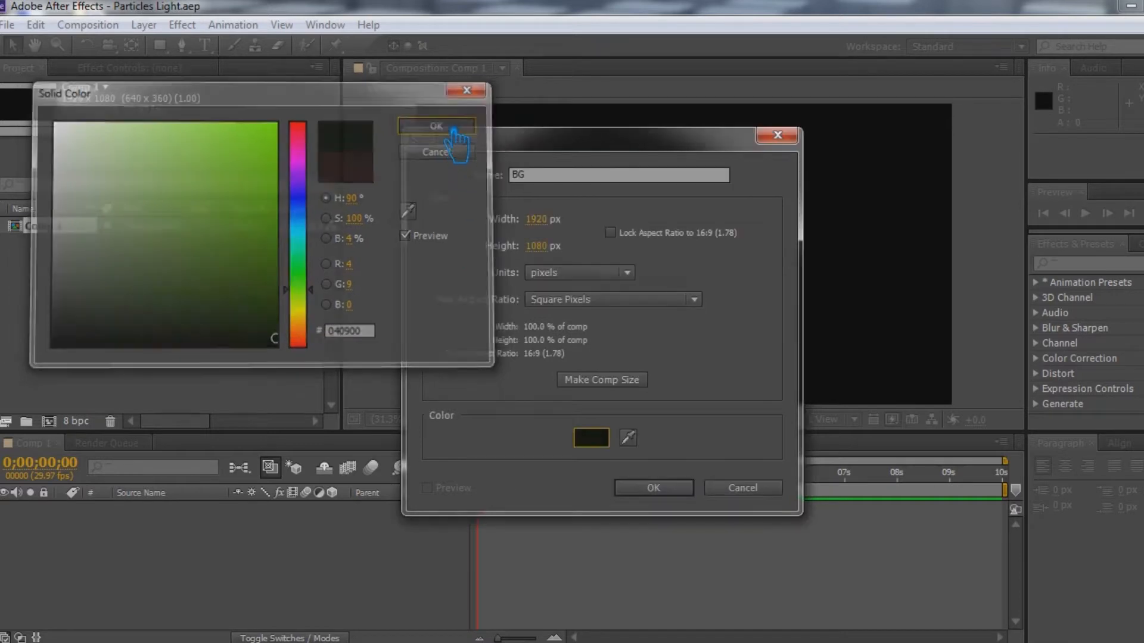
pyautogui.click(444, 124)
pyautogui.click(653, 488)
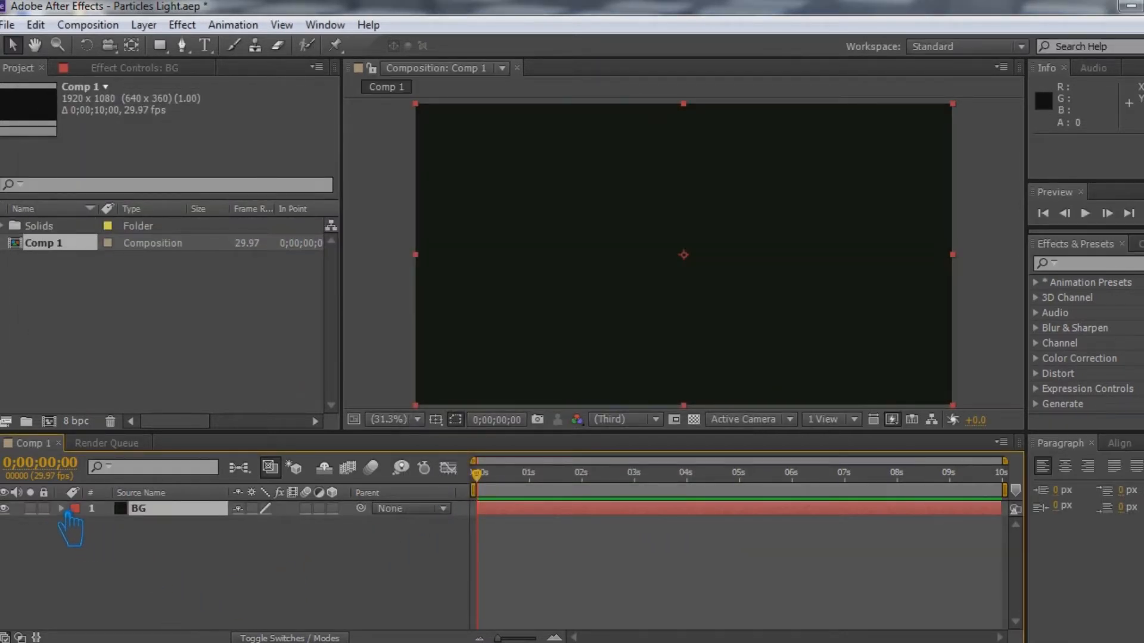
pyautogui.click(43, 508)
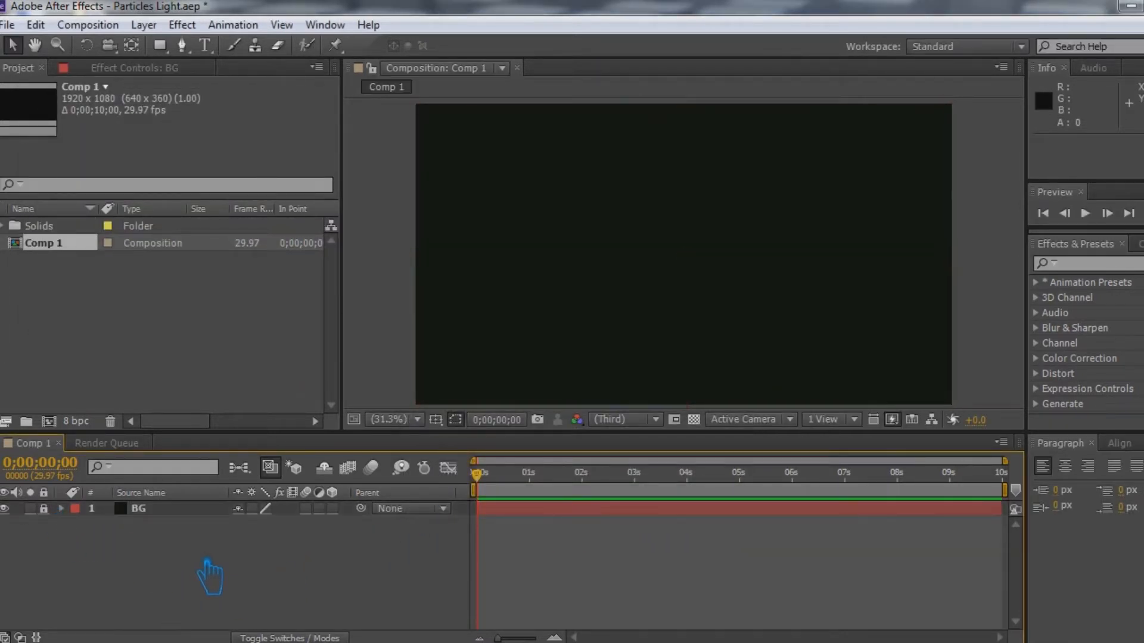
# Step: Add another 1920 x 1080 px solid to the composition, named Line Path
pyautogui.rightClick(287, 564)
pyautogui.moveTo(350, 365)
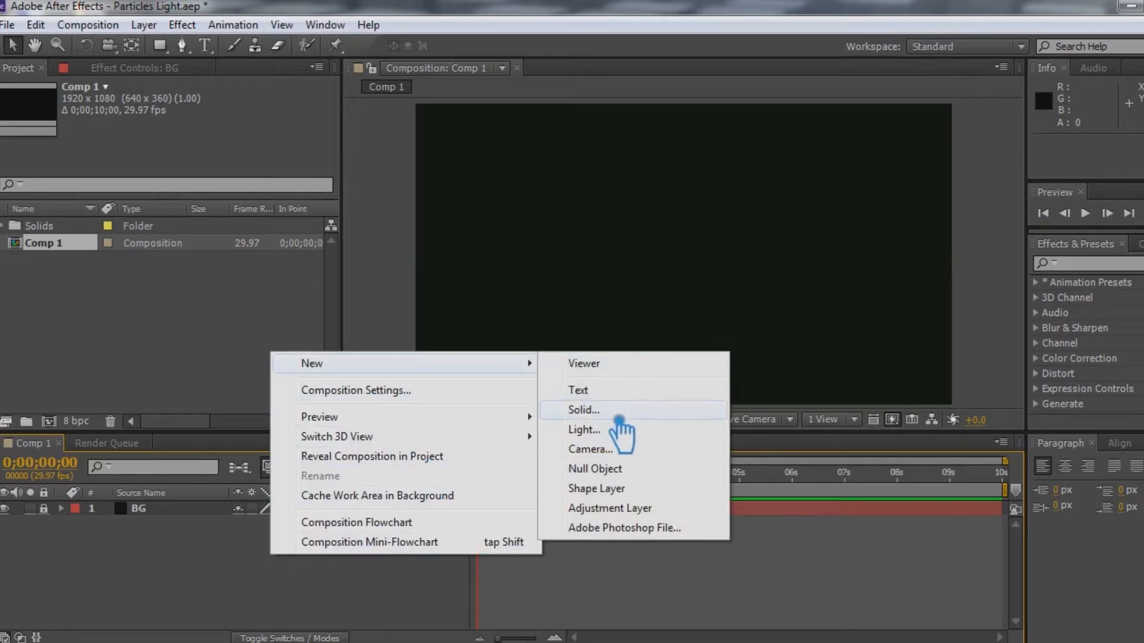
pyautogui.click(619, 411)
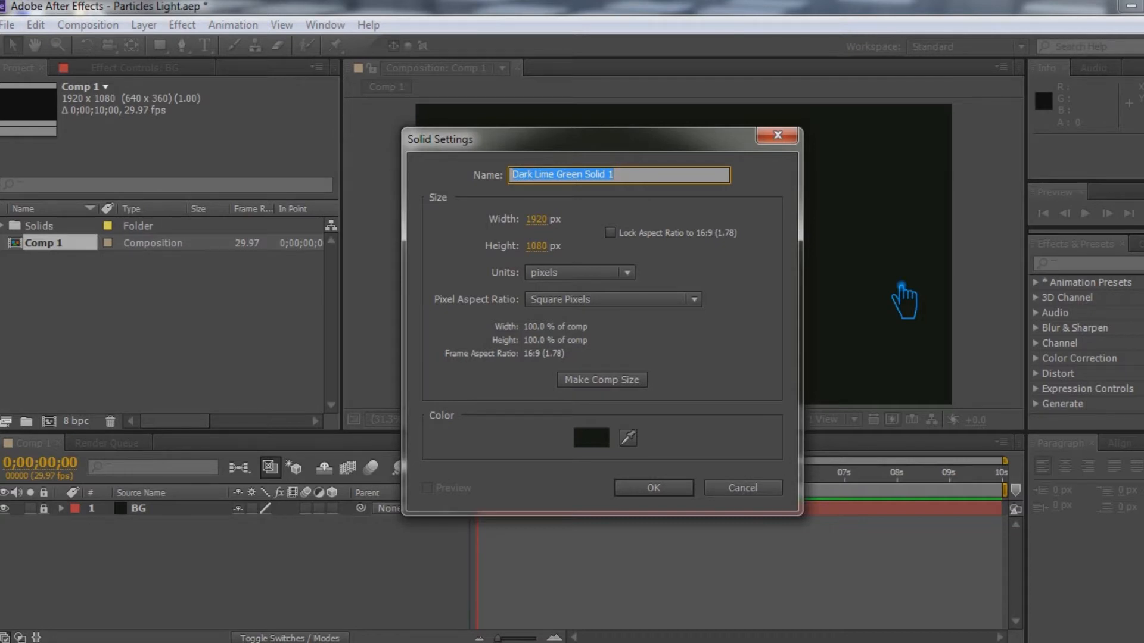
pyautogui.write('Line Part')
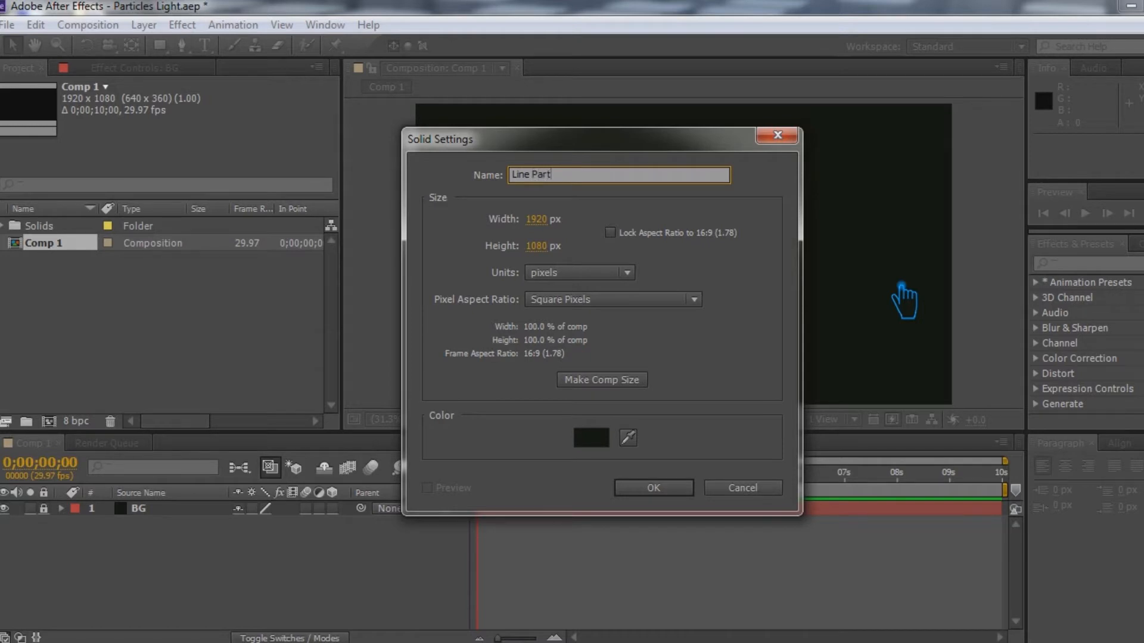
pyautogui.press('BackSpace')
pyautogui.press('BackSpace')
pyautogui.write('th')
pyautogui.click(684, 489)
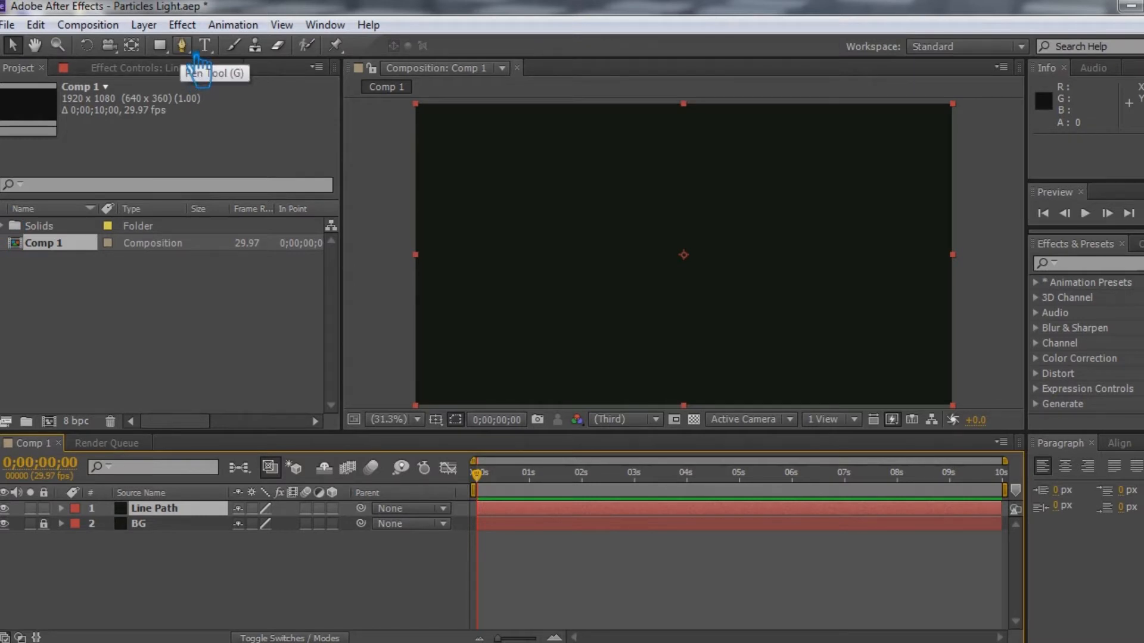
# Step: Start a Pen tool path on Line Path outside the frame's upper left, curving down to the lower-left corner with a shortened outgoing handle
pyautogui.press(',')
pyautogui.press(',')
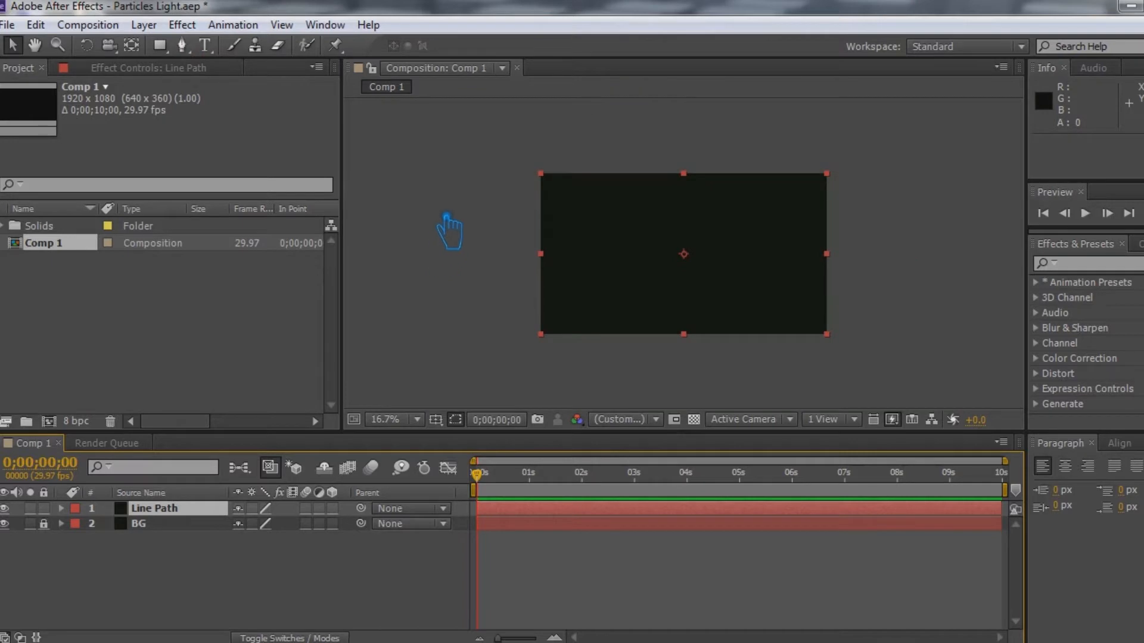
pyautogui.click(181, 45)
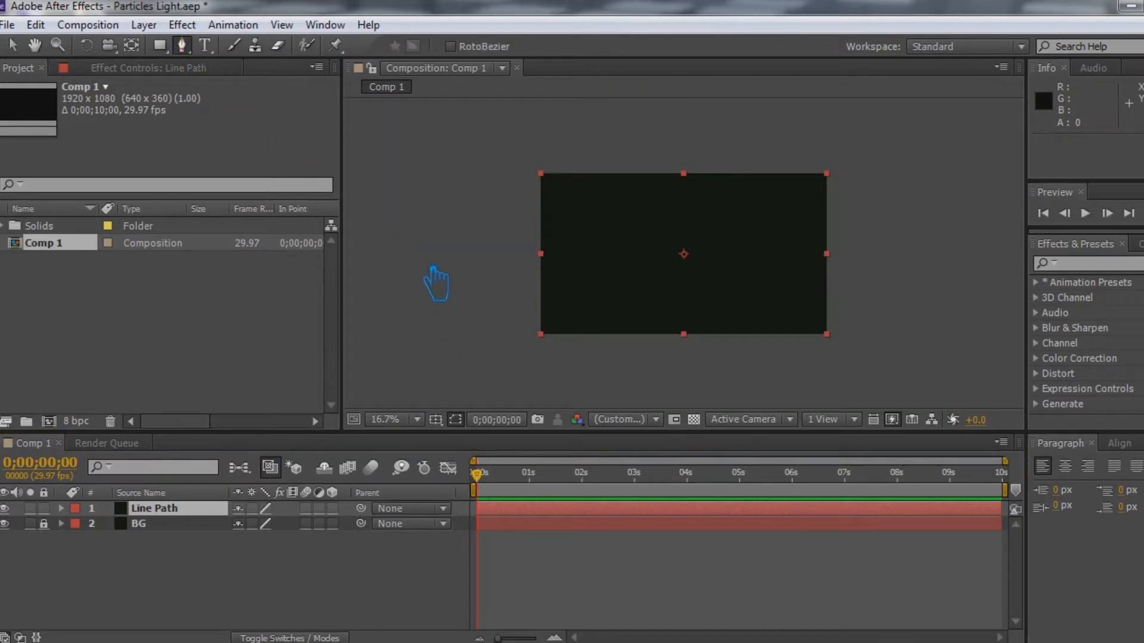
pyautogui.click(416, 153)
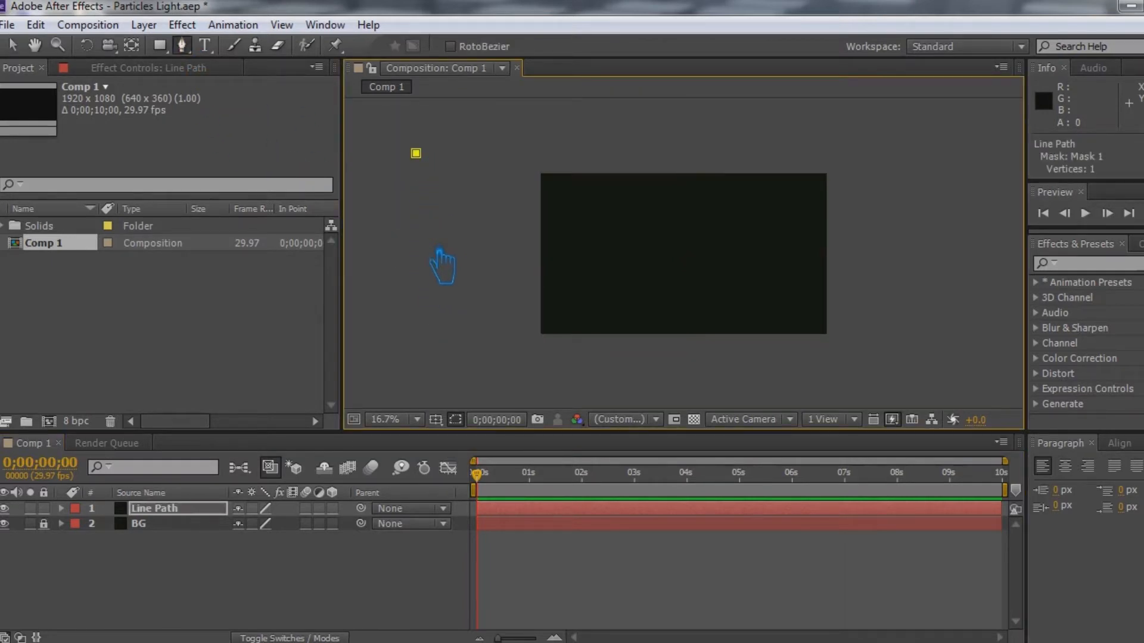
pyautogui.moveTo(530, 325); pyautogui.dragTo(711, 341)
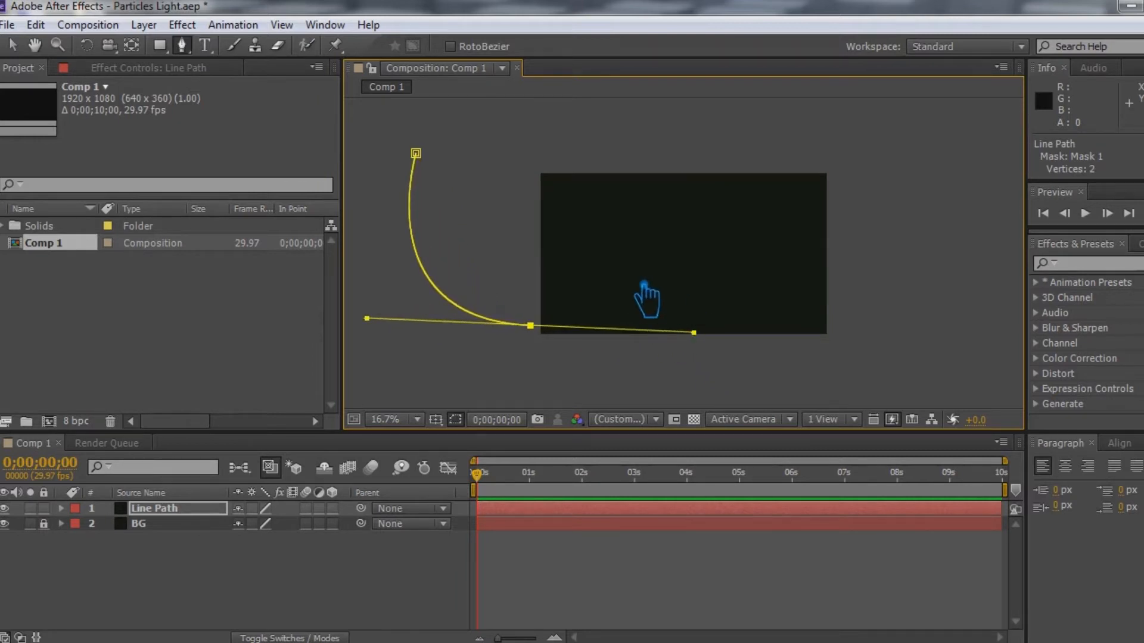
pyautogui.moveTo(709, 338); pyautogui.dragTo(576, 336)
pyautogui.moveTo(605, 265); pyautogui.dragTo(573, 215)
pyautogui.moveTo(565, 296); pyautogui.dragTo(580, 311)
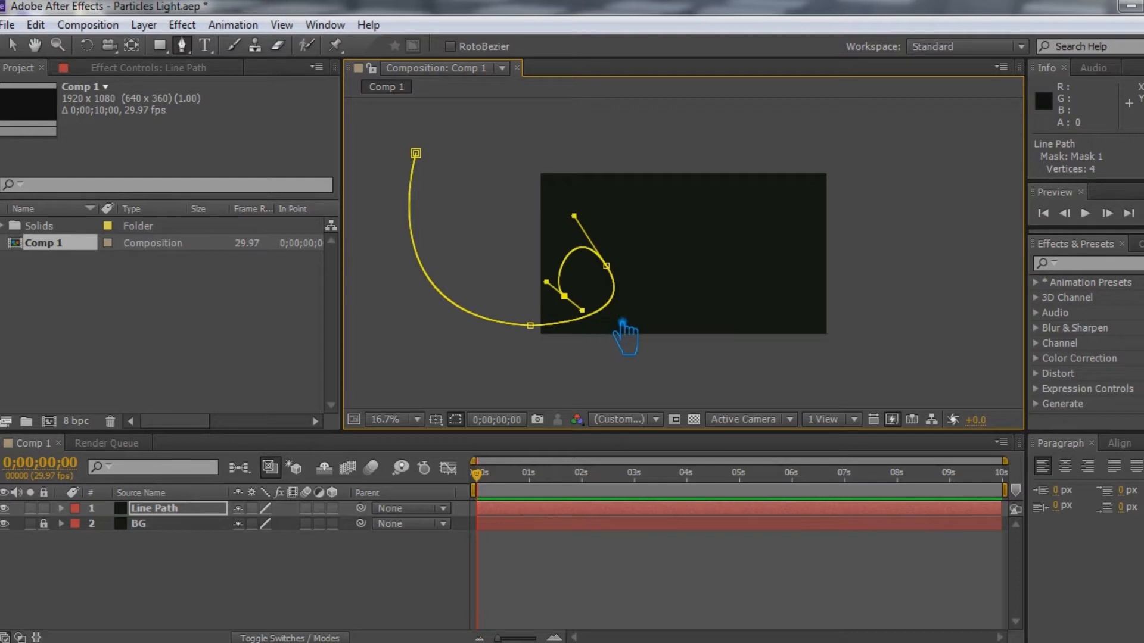
pyautogui.moveTo(650, 295); pyautogui.dragTo(655, 243)
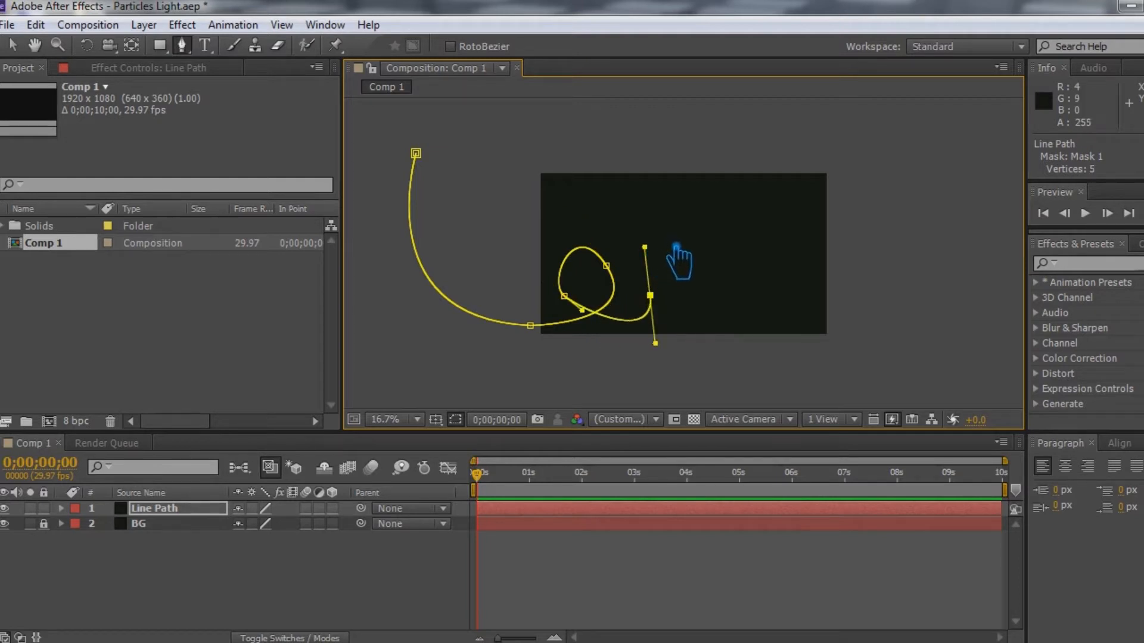
pyautogui.hotkey('ctrl', 'z')
pyautogui.hotkey('ctrl', 'z')
pyautogui.hotkey('ctrl', 'z')
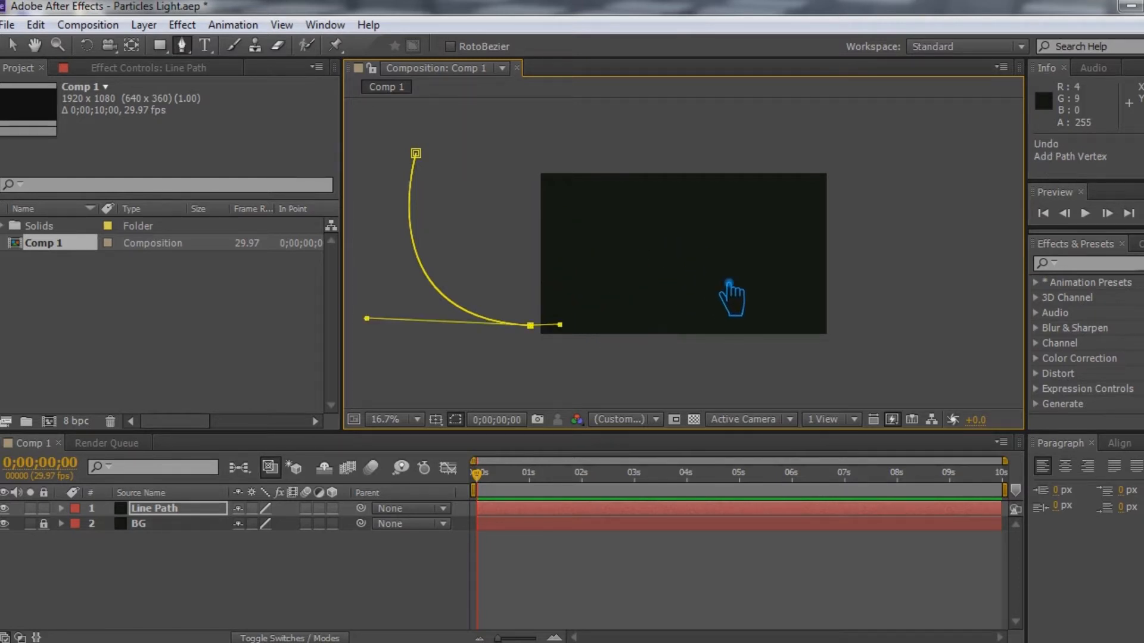
# Step: Extend the path rightward through the frame and around one large counterclockwise loop back to the lower edge
pyautogui.moveTo(717, 288); pyautogui.dragTo(705, 239)
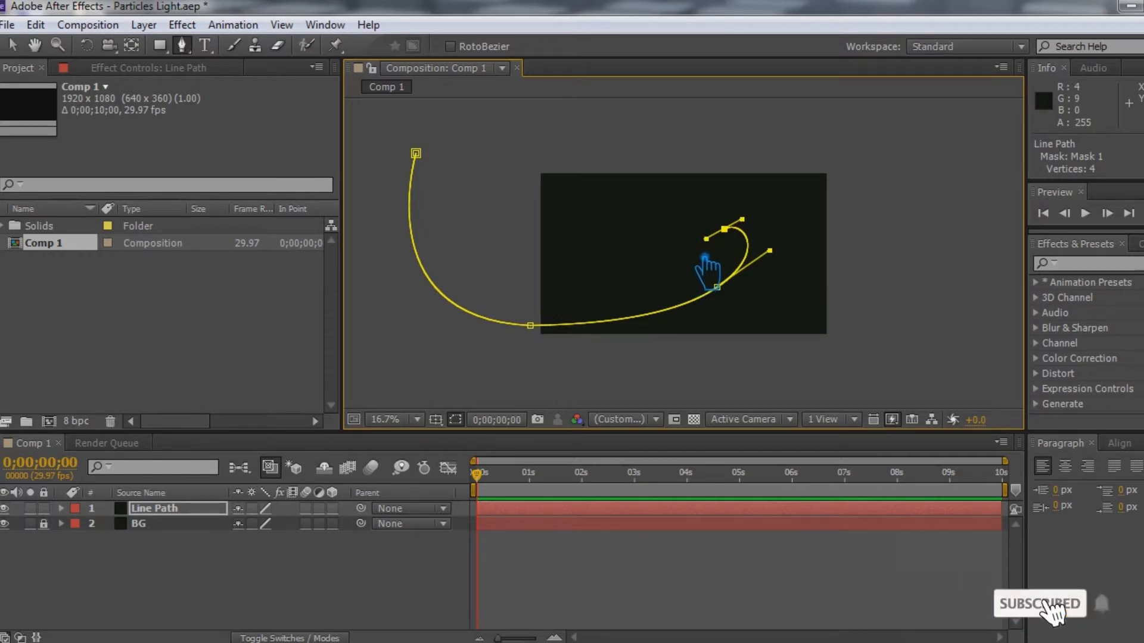
pyautogui.hotkey('ctrl', 'z')
pyautogui.moveTo(716, 199); pyautogui.dragTo(685, 201)
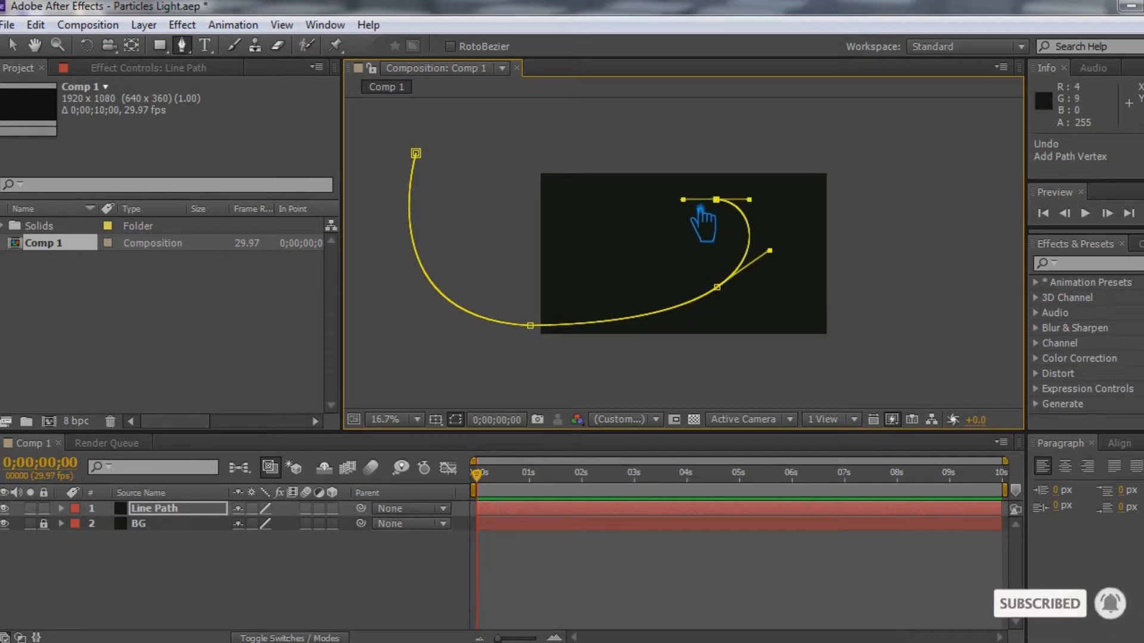
pyautogui.moveTo(622, 245); pyautogui.dragTo(627, 286)
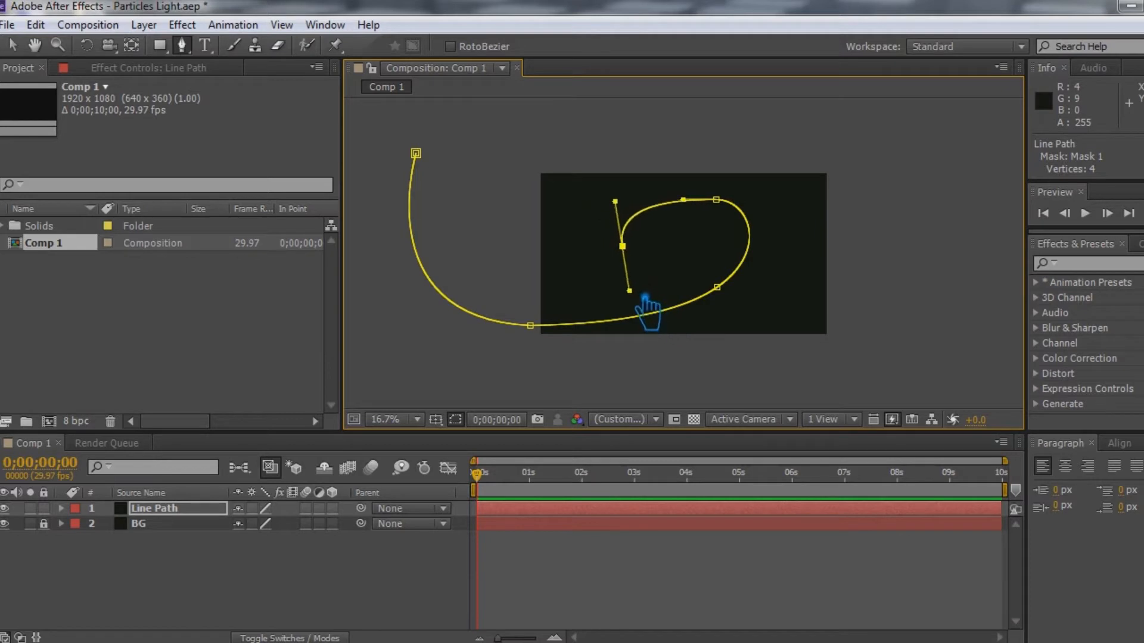
pyautogui.moveTo(720, 317); pyautogui.dragTo(770, 292)
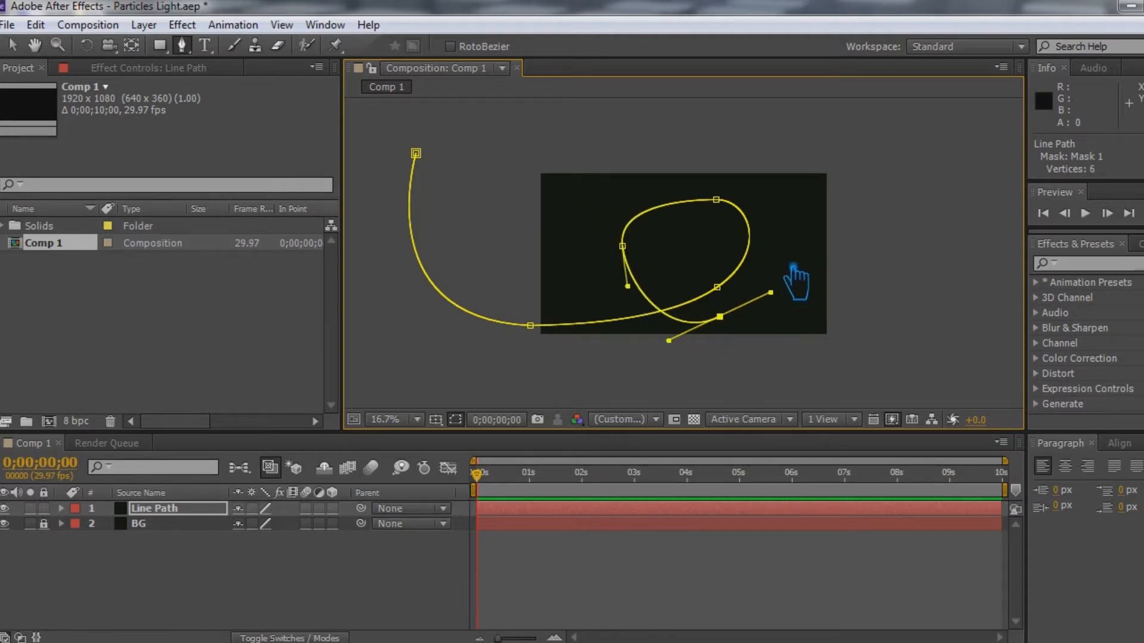
# Step: Continue the path with overlapping curves that sweep left, over the top of the frame and back into the middle
pyautogui.moveTo(706, 233); pyautogui.dragTo(656, 249)
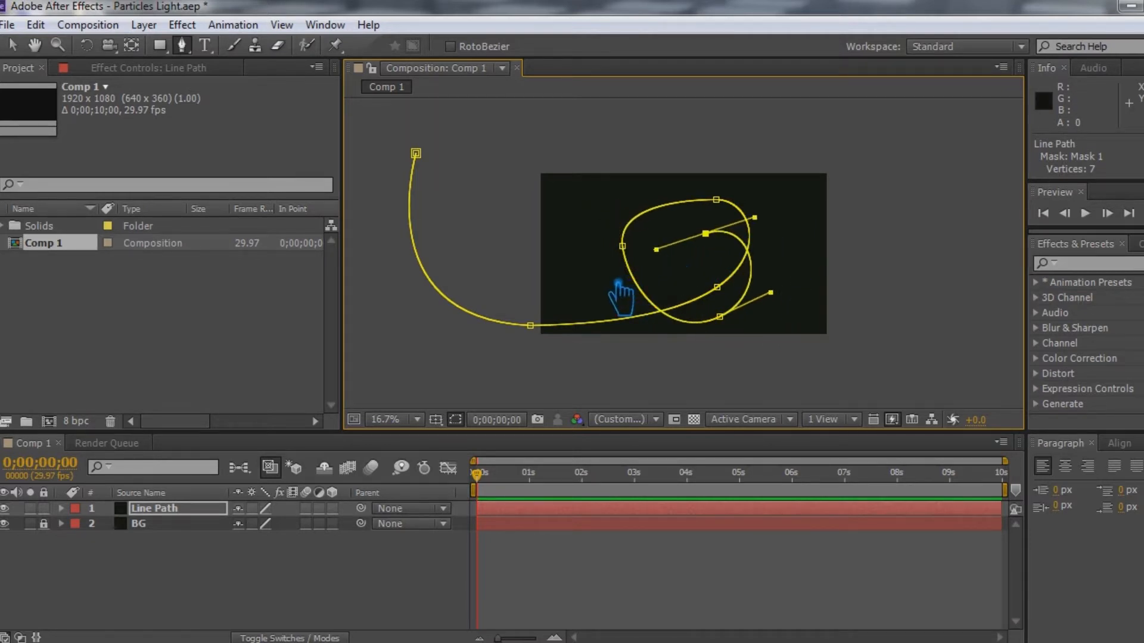
pyautogui.moveTo(585, 232); pyautogui.dragTo(615, 187)
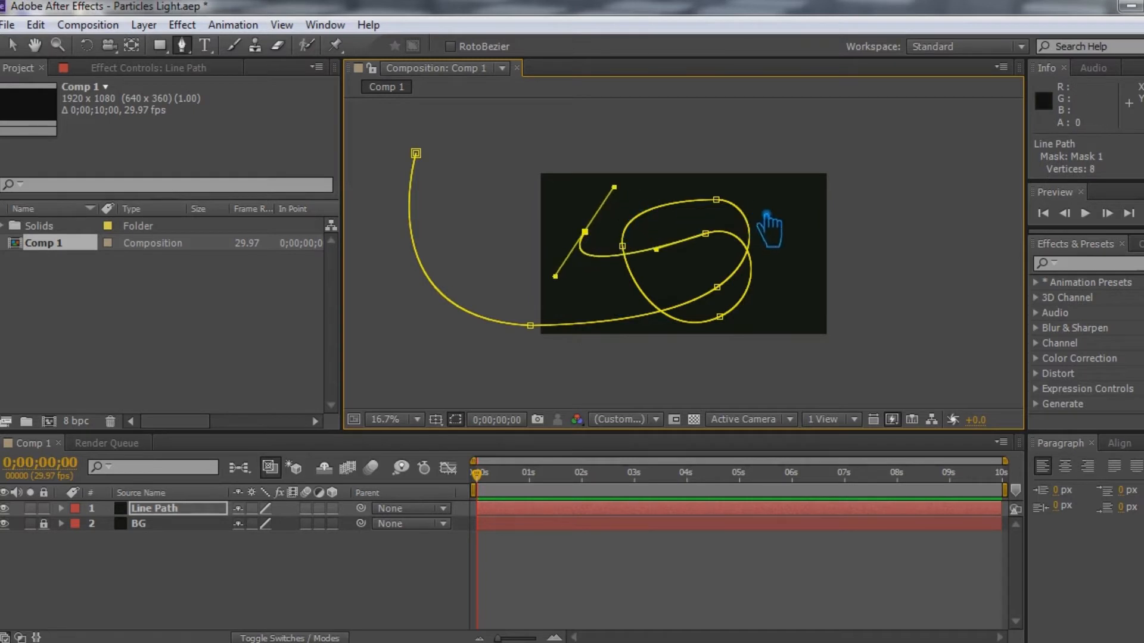
pyautogui.moveTo(766, 226); pyautogui.dragTo(741, 311)
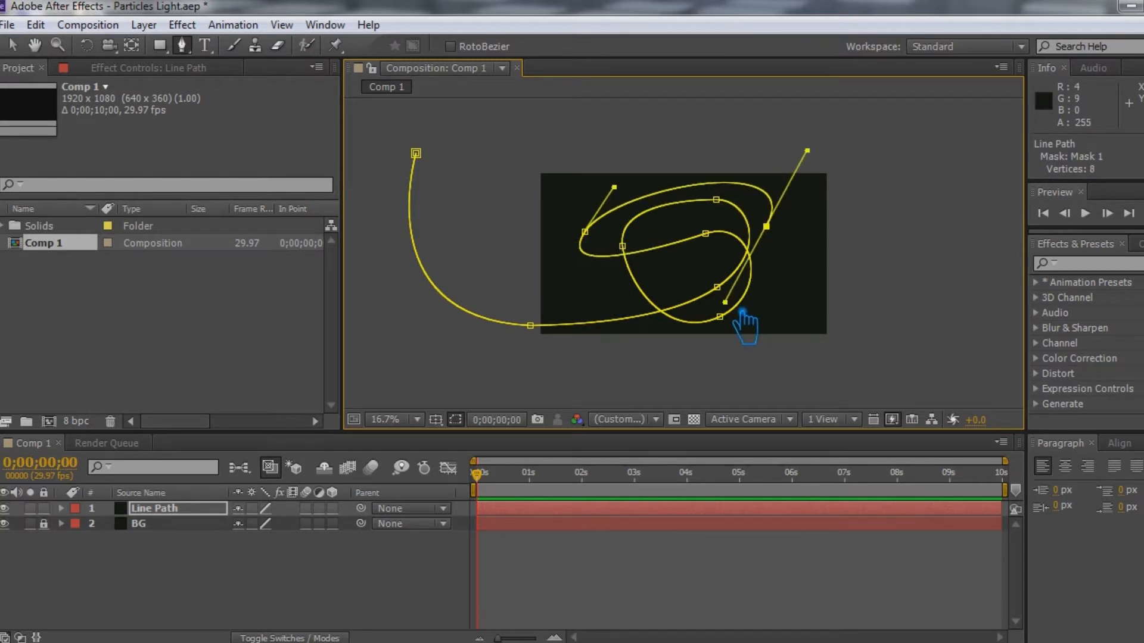
pyautogui.moveTo(665, 262); pyautogui.dragTo(704, 227)
# Step: Finish the open path with smooth curves leaving the frame's right side and rising outside it, and select the Line Path layer
pyautogui.moveTo(799, 280); pyautogui.dragTo(860, 273)
pyautogui.click(909, 280)
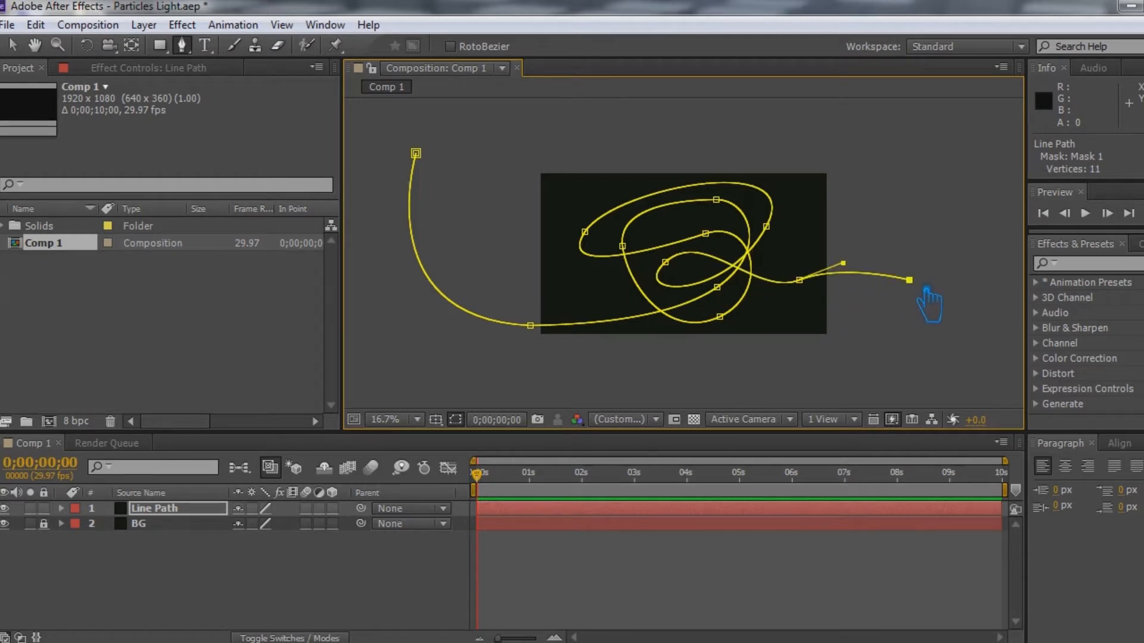
pyautogui.hotkey('ctrl', 'z')
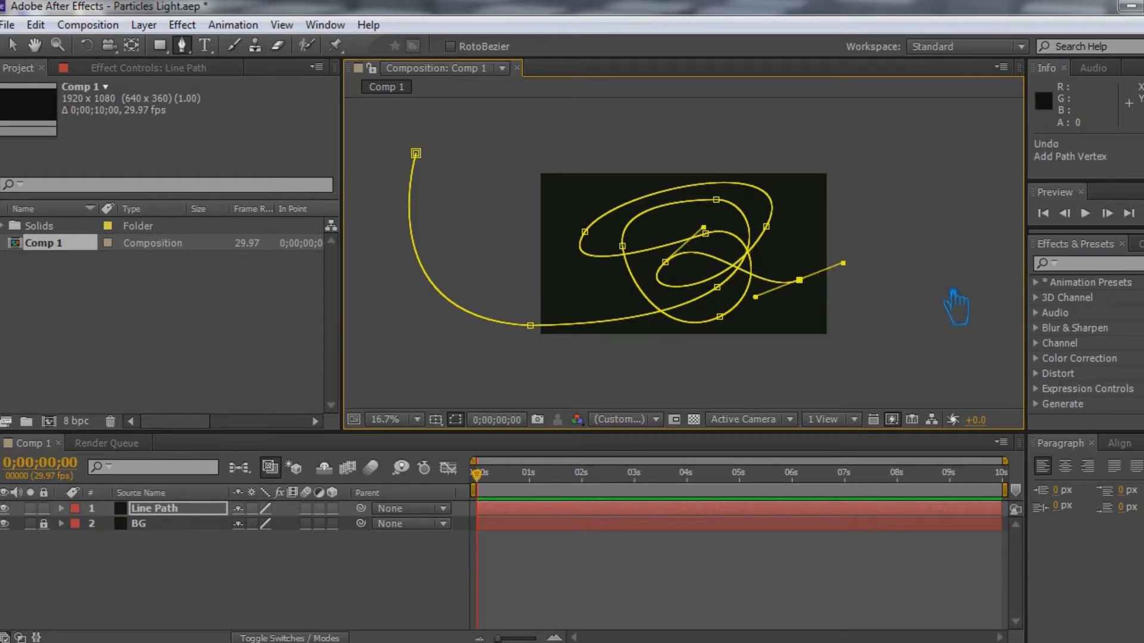
pyautogui.moveTo(943, 289); pyautogui.dragTo(1018, 233)
pyautogui.moveTo(1006, 169); pyautogui.dragTo(1007, 123)
pyautogui.click(12, 44)
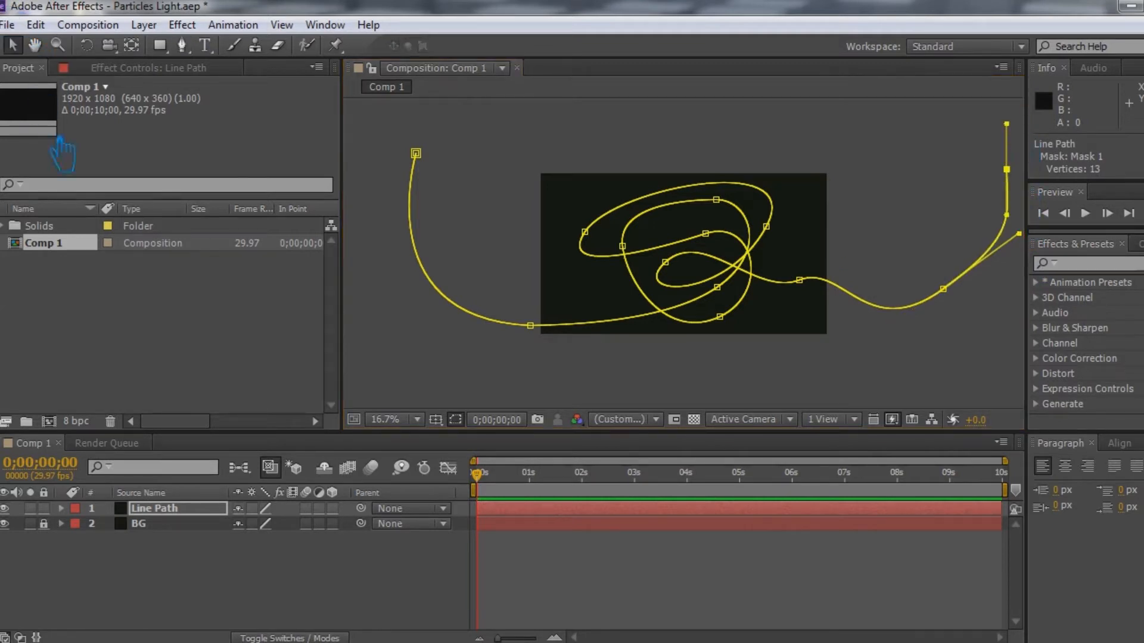
pyautogui.click(278, 559)
pyautogui.click(170, 518)
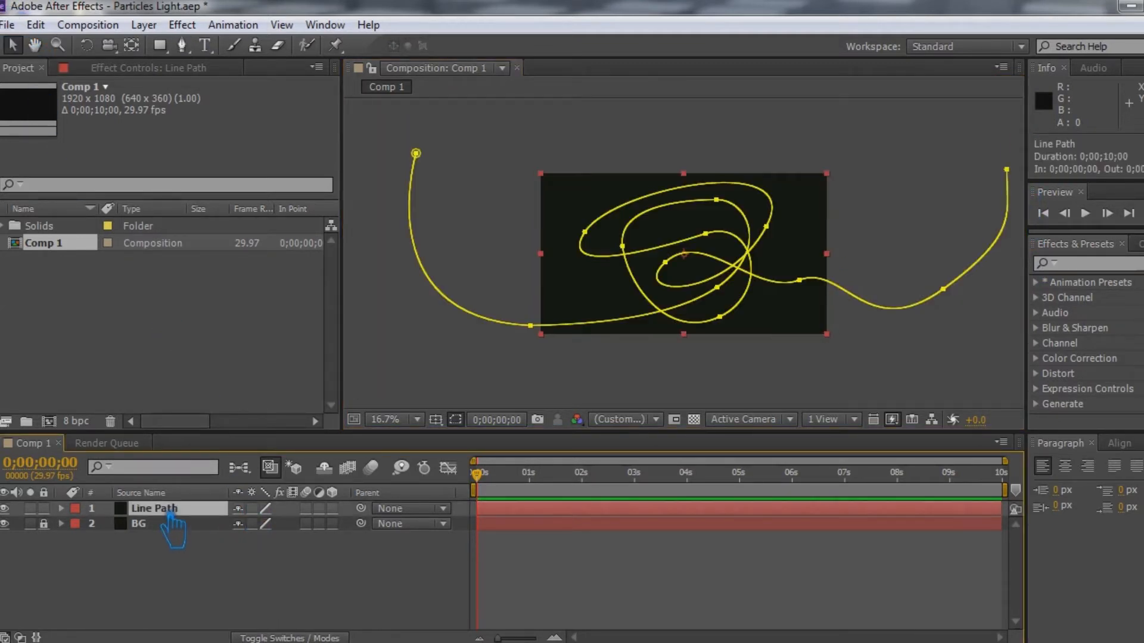
# Step: Add a null object layer to the composition
pyautogui.press('.')
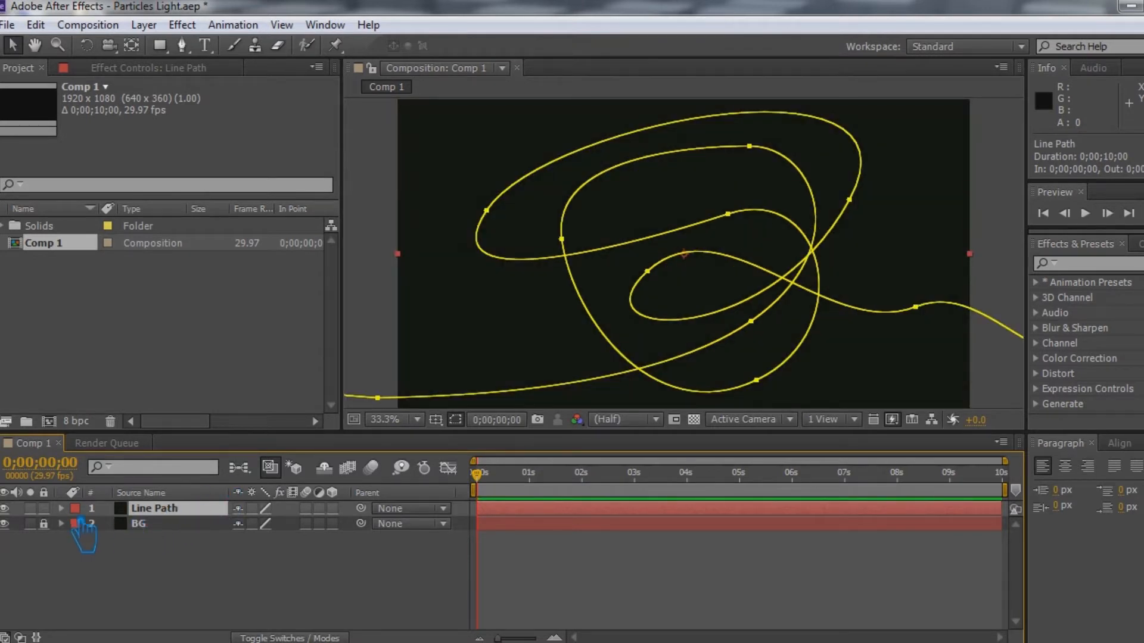
pyautogui.rightClick(249, 572)
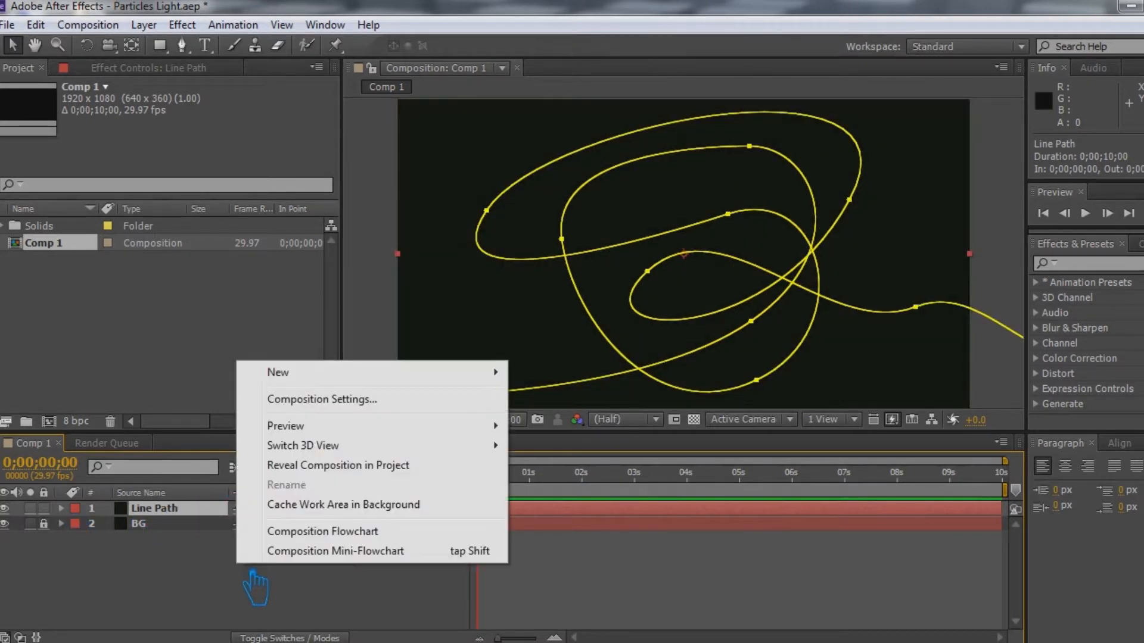
pyautogui.moveTo(485, 372)
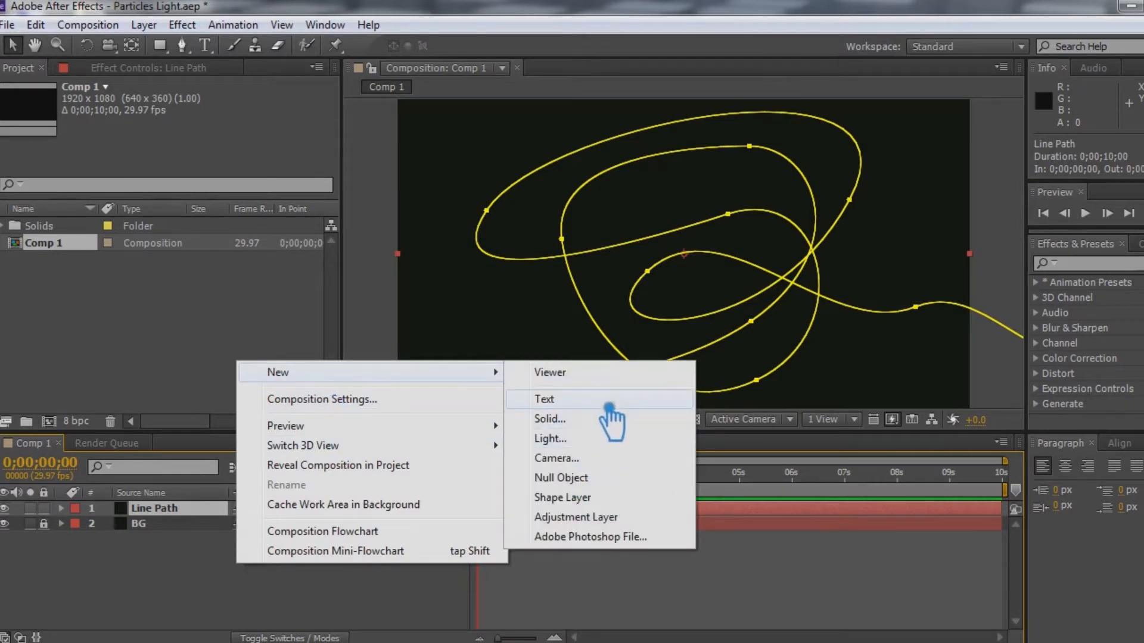
pyautogui.click(595, 478)
# Step: Copy the Mask Path of Mask 1 from the Line Path layer
pyautogui.click(154, 524)
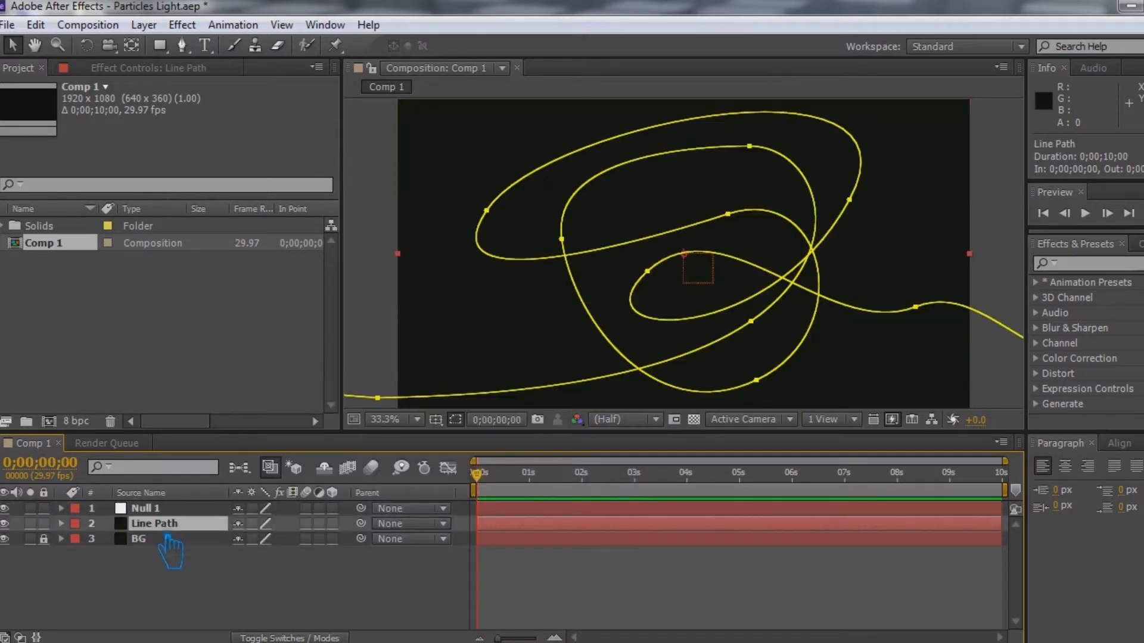
pyautogui.click(61, 524)
pyautogui.click(76, 539)
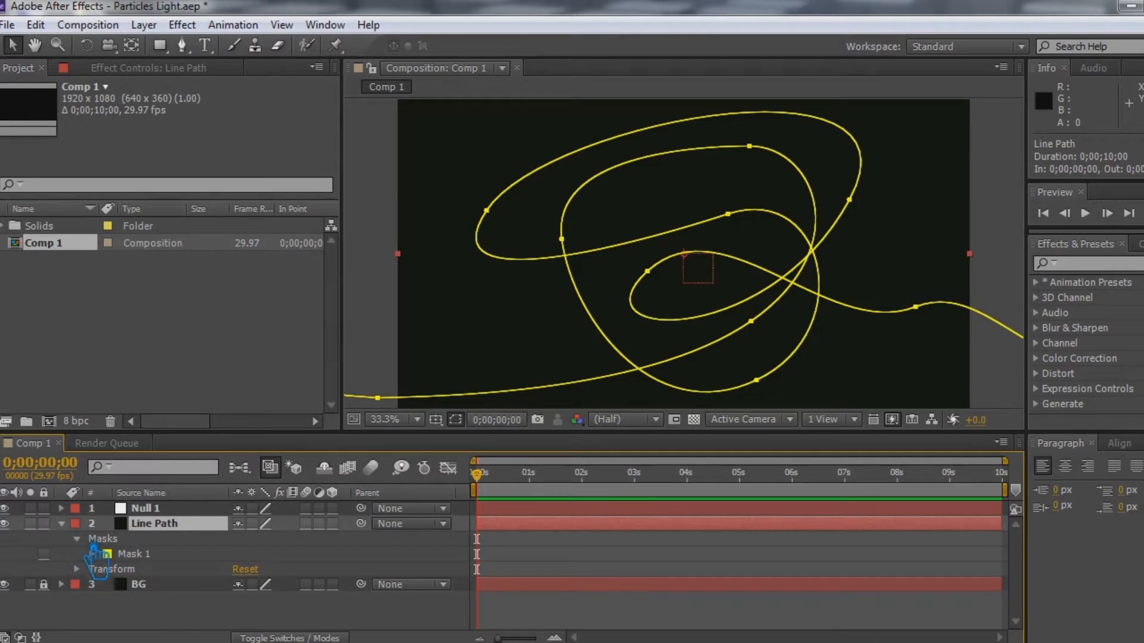
pyautogui.click(92, 554)
pyautogui.click(169, 571)
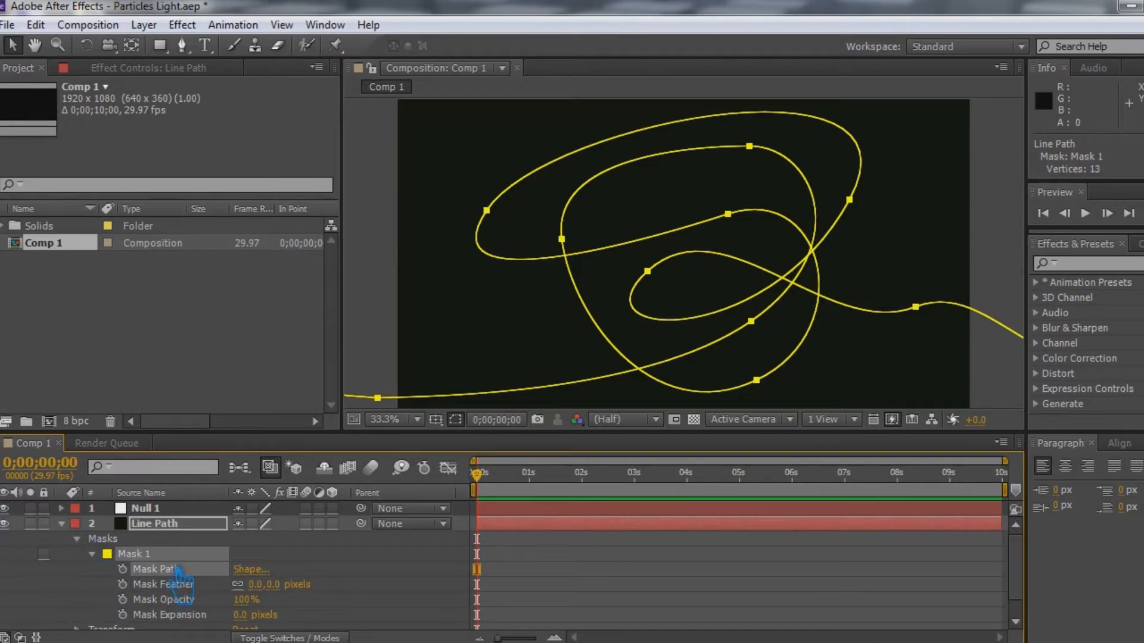
pyautogui.click(36, 24)
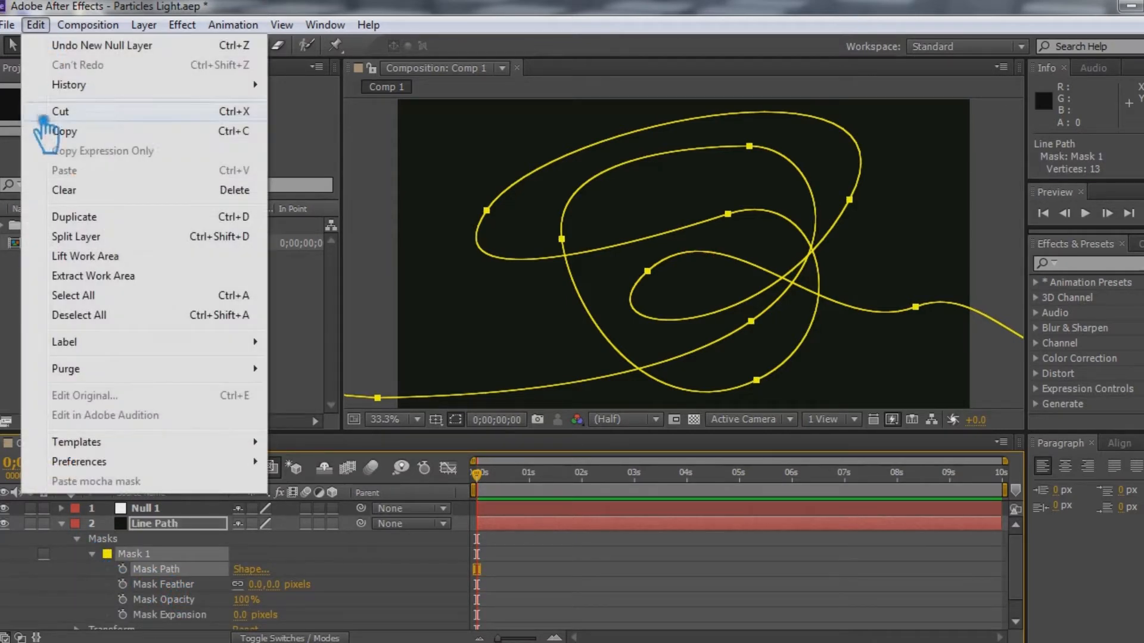
pyautogui.click(88, 132)
# Step: Paste the copied mask path into the Position property of the Null 1 layer
pyautogui.click(147, 510)
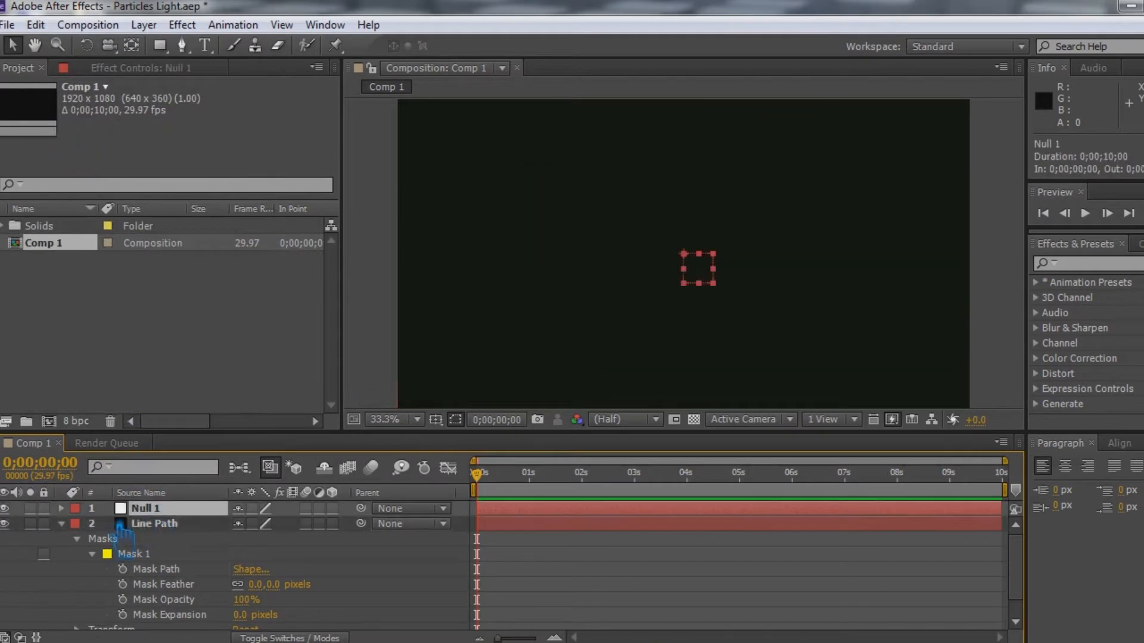
pyautogui.click(62, 509)
pyautogui.click(77, 524)
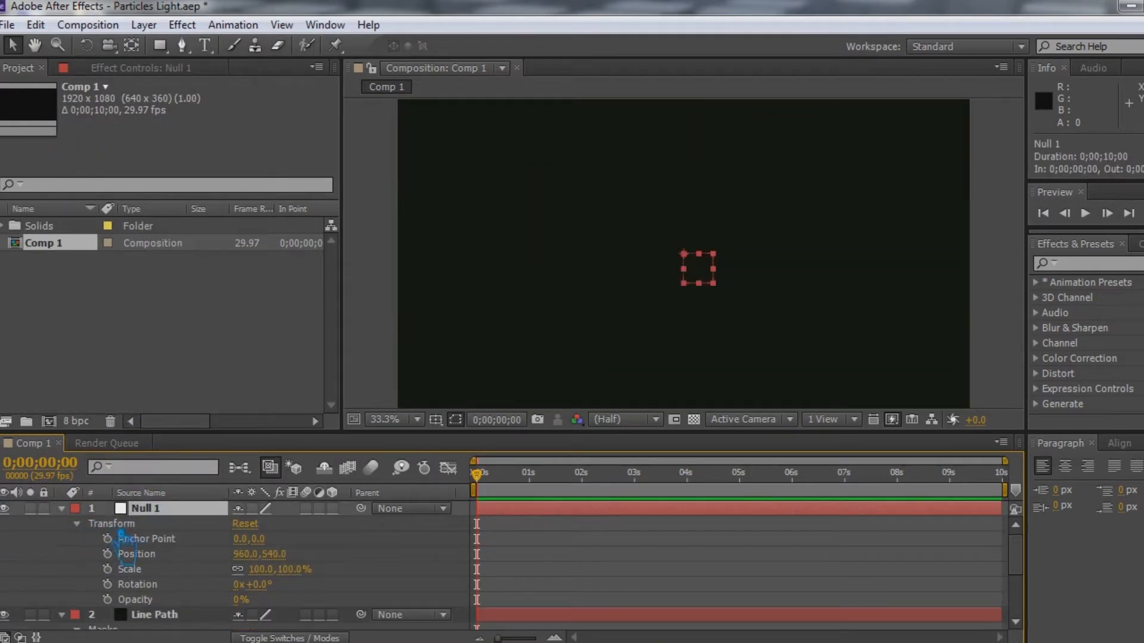
pyautogui.click(119, 525)
pyautogui.click(146, 555)
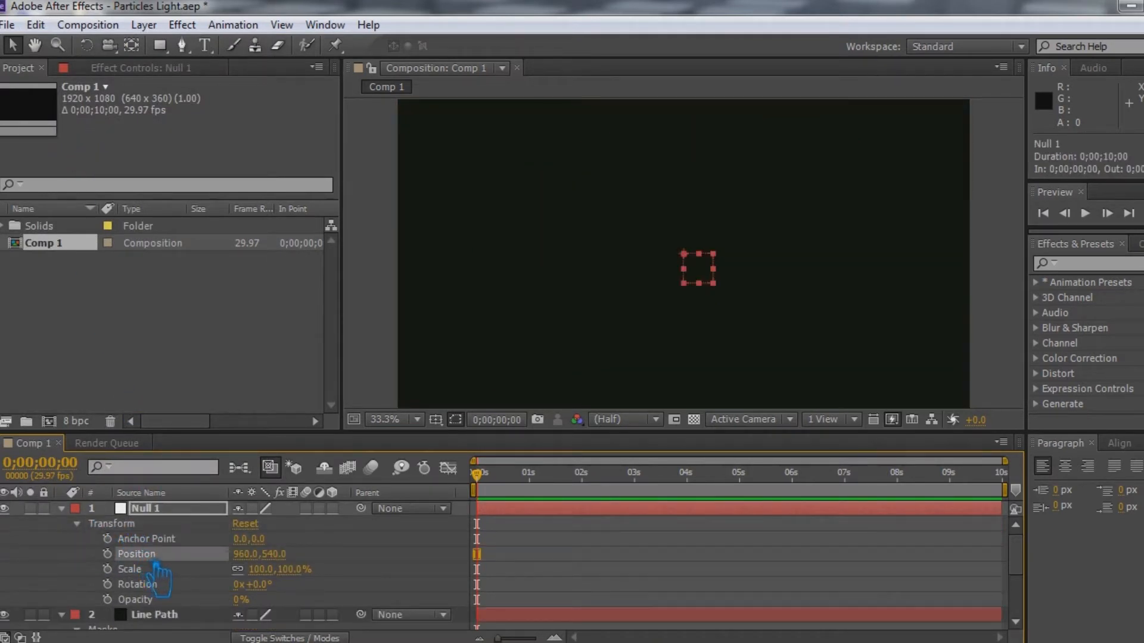
pyautogui.click(36, 24)
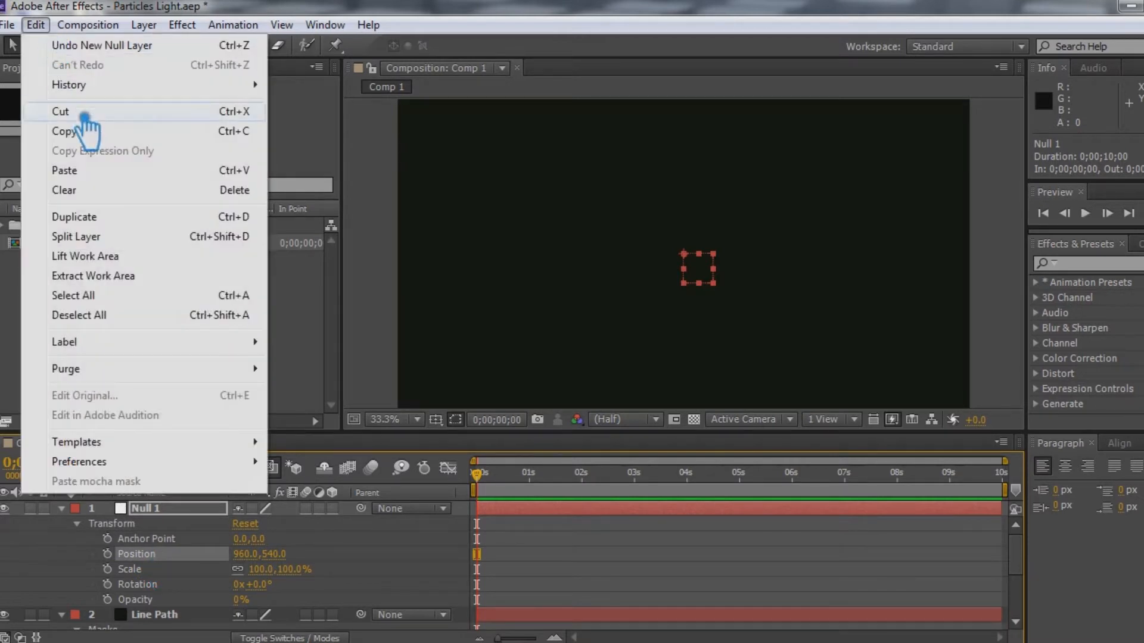
pyautogui.click(86, 170)
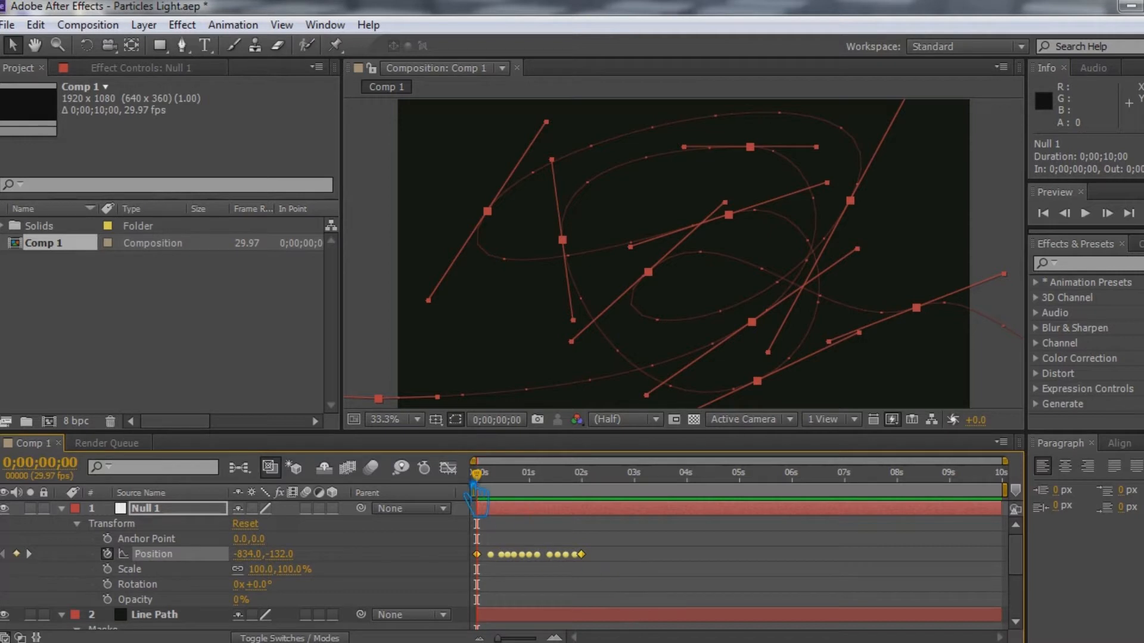
# Step: Stretch Null 1's Position keyframes proportionally so the last one lands at 8 seconds, and collapse the Null 1 and Line Path properties
pyautogui.moveTo(476, 482); pyautogui.dragTo(916, 518)
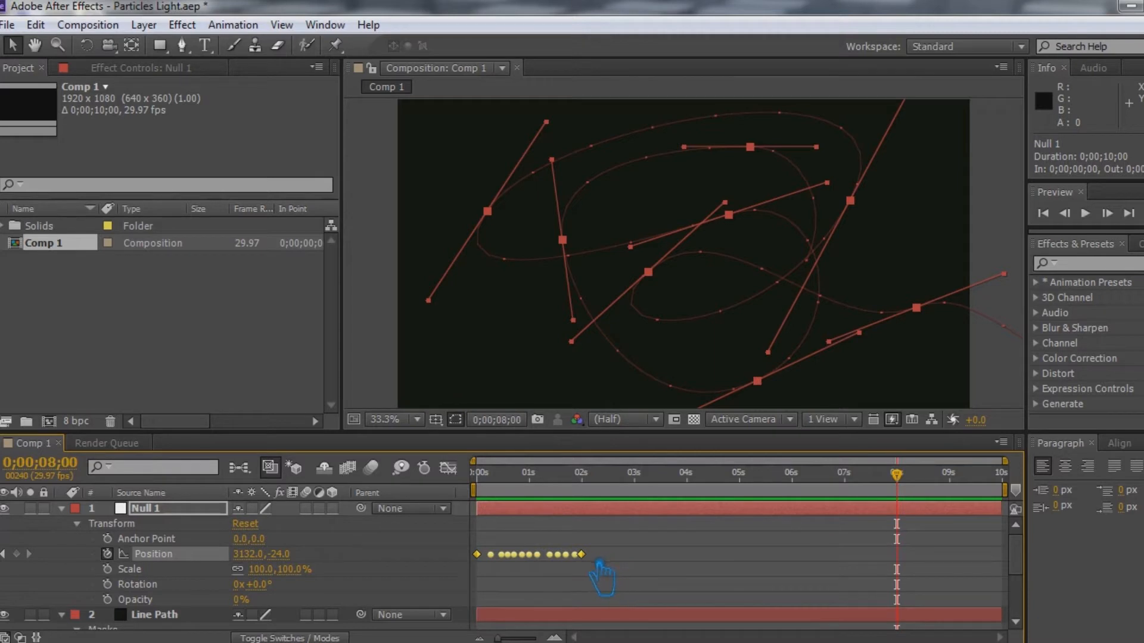
pyautogui.moveTo(581, 554); pyautogui.dragTo(582, 555)
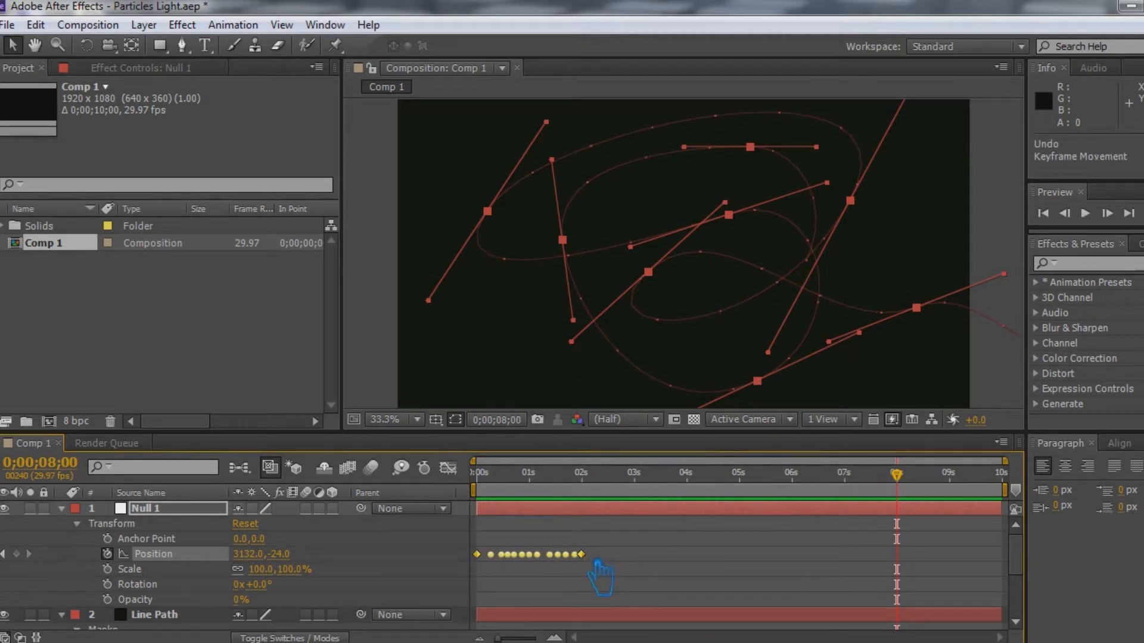
pyautogui.click(620, 582)
pyautogui.moveTo(583, 555); pyautogui.dragTo(754, 555)
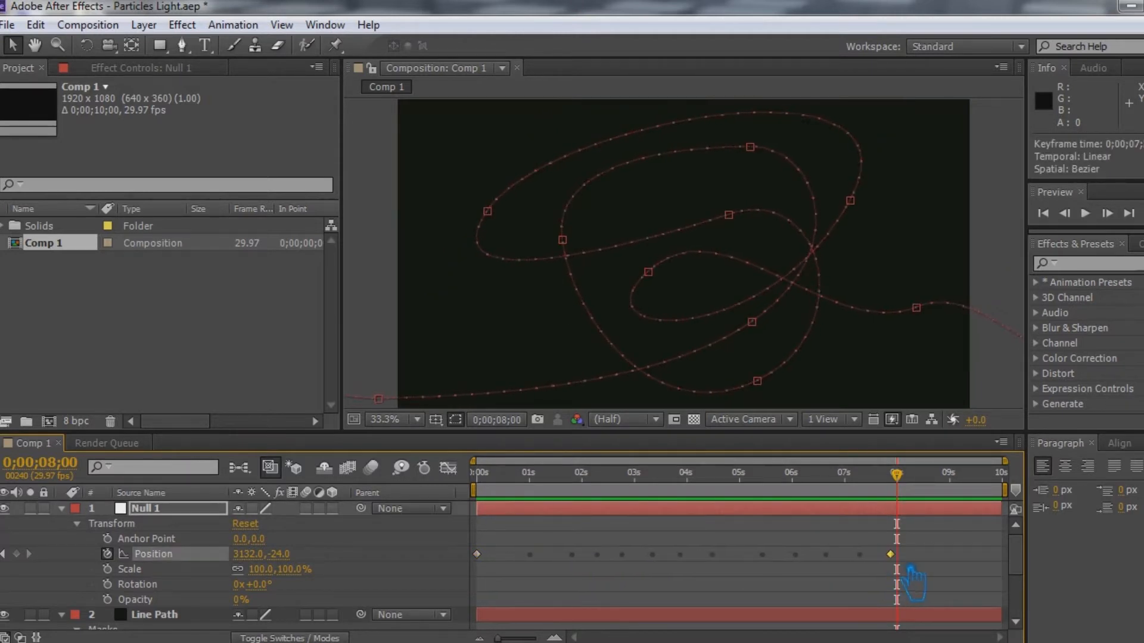
pyautogui.click(61, 509)
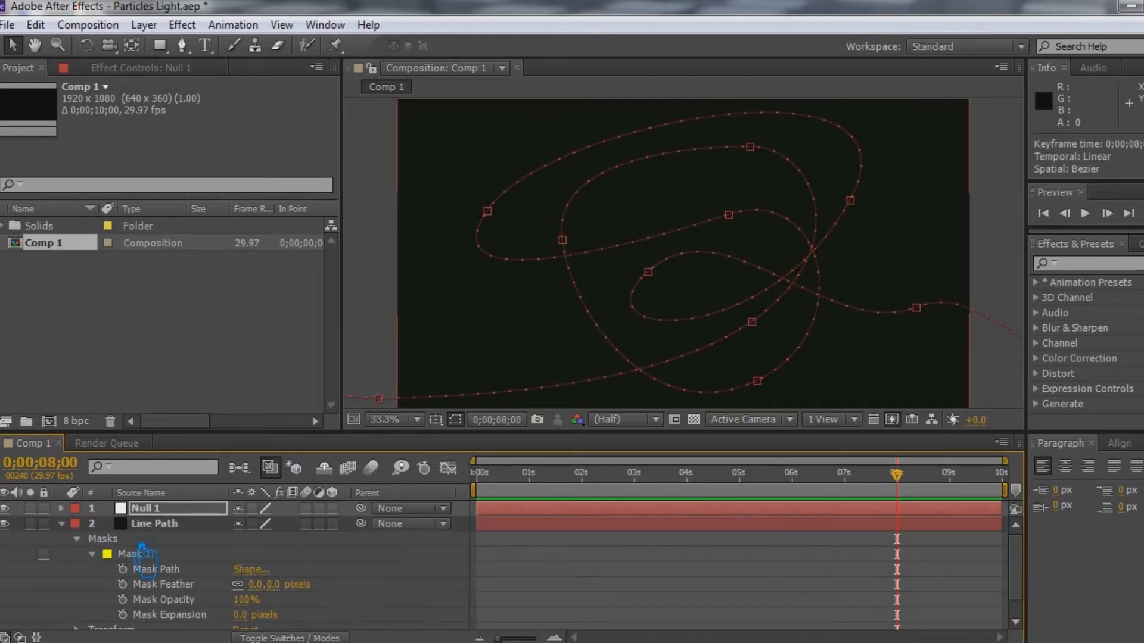
pyautogui.click(62, 524)
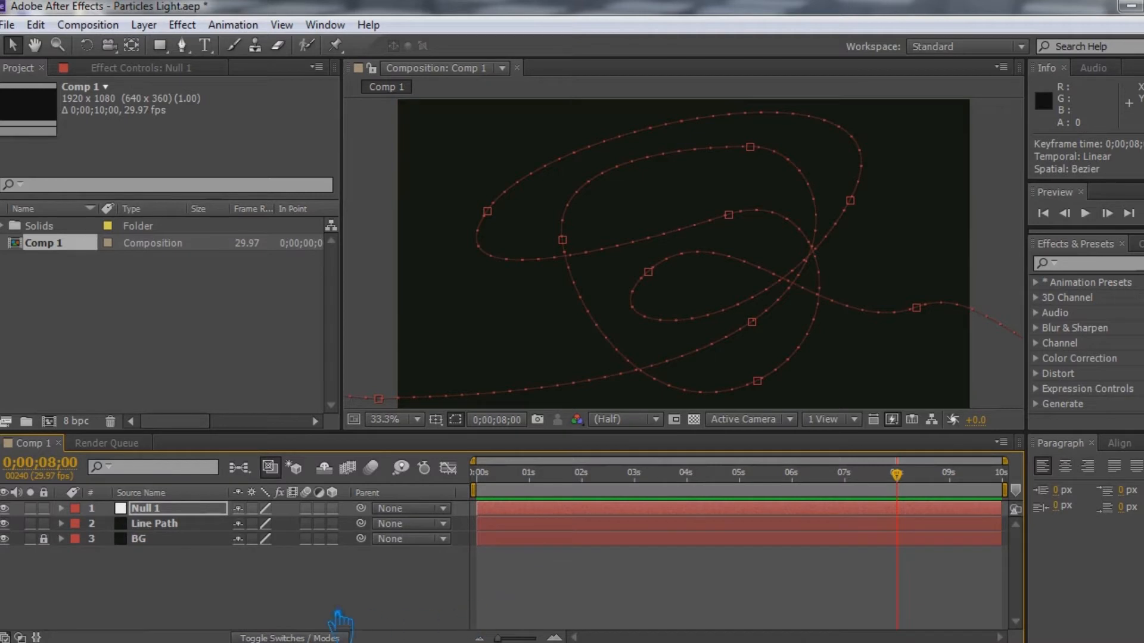
pyautogui.moveTo(914, 493); pyautogui.dragTo(882, 516)
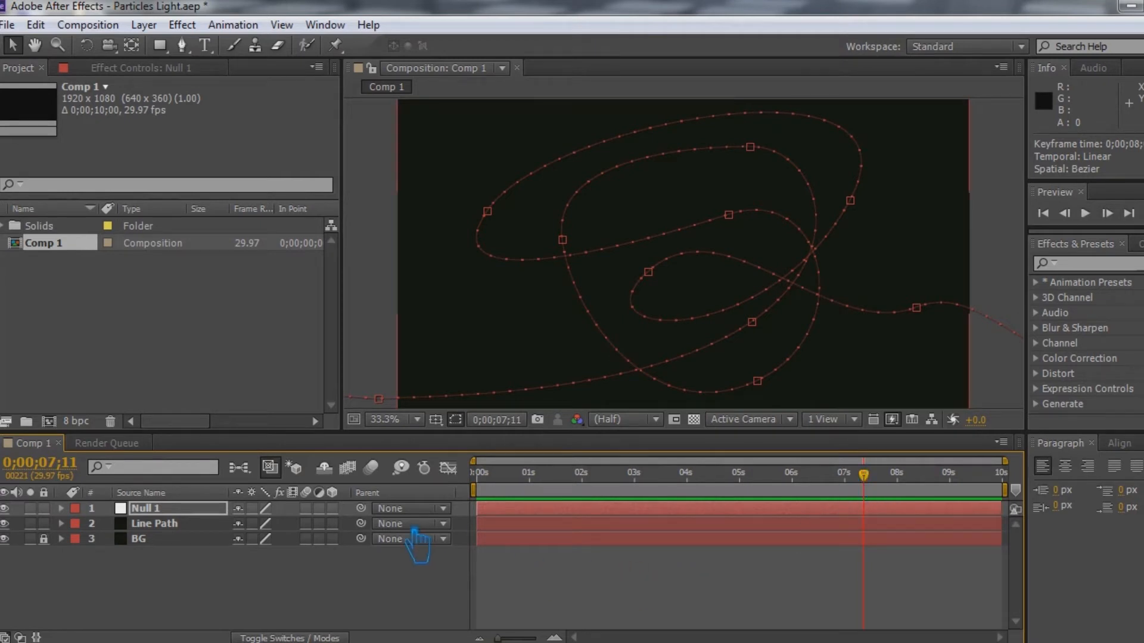
# Step: Create a 1920 x 1080 px solid layer named "Optical Flares"
pyautogui.rightClick(362, 575)
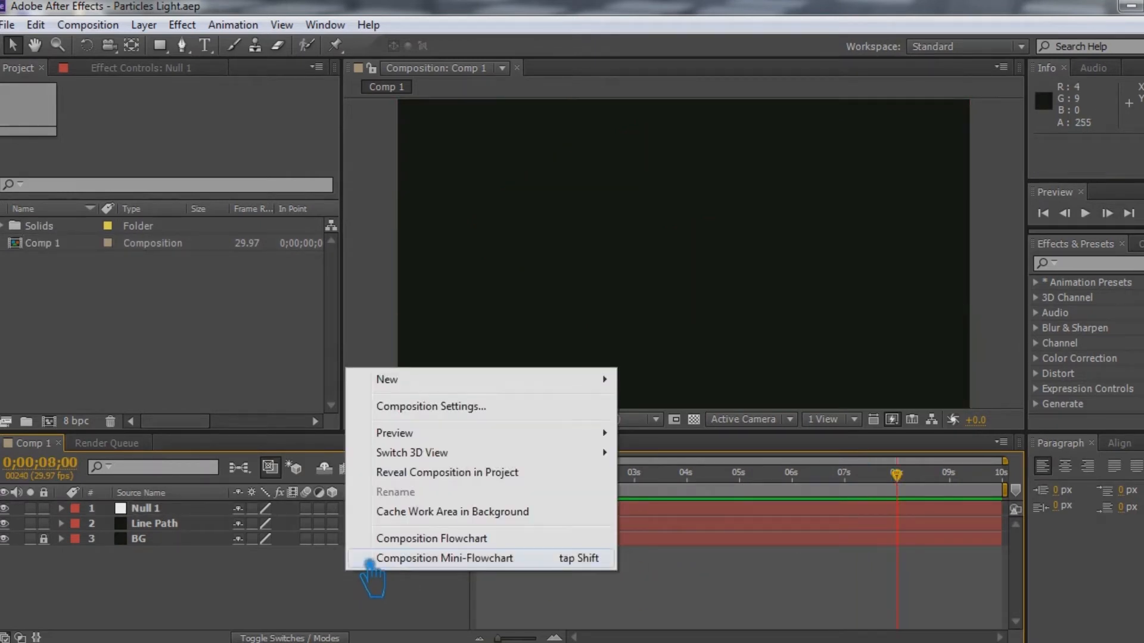
pyautogui.moveTo(439, 381)
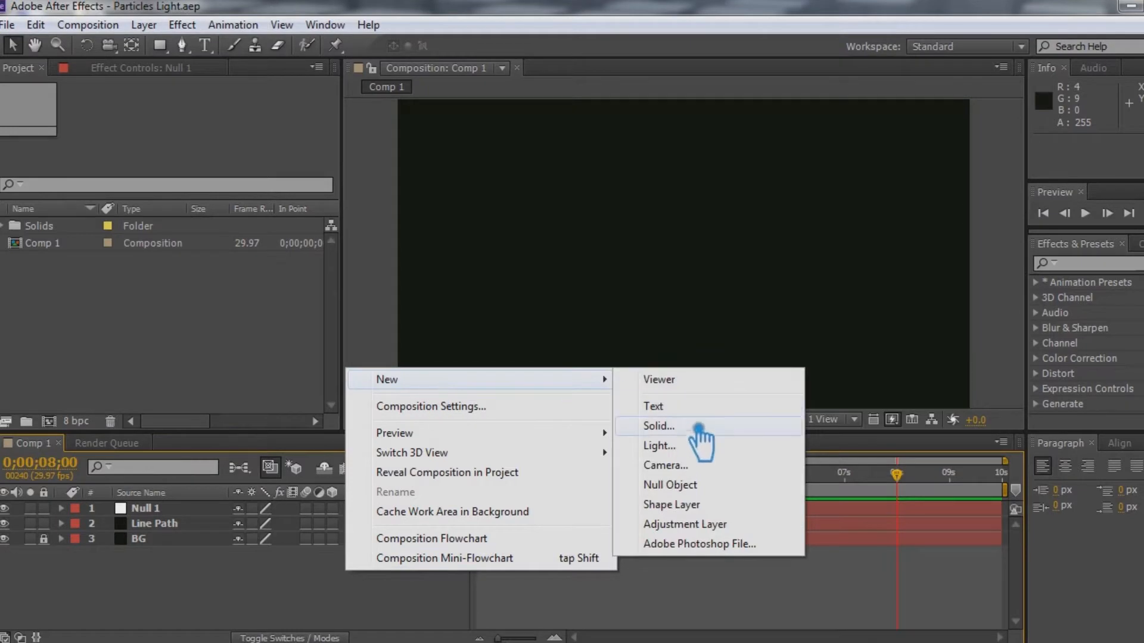
pyautogui.click(698, 444)
pyautogui.write('Optical Flares')
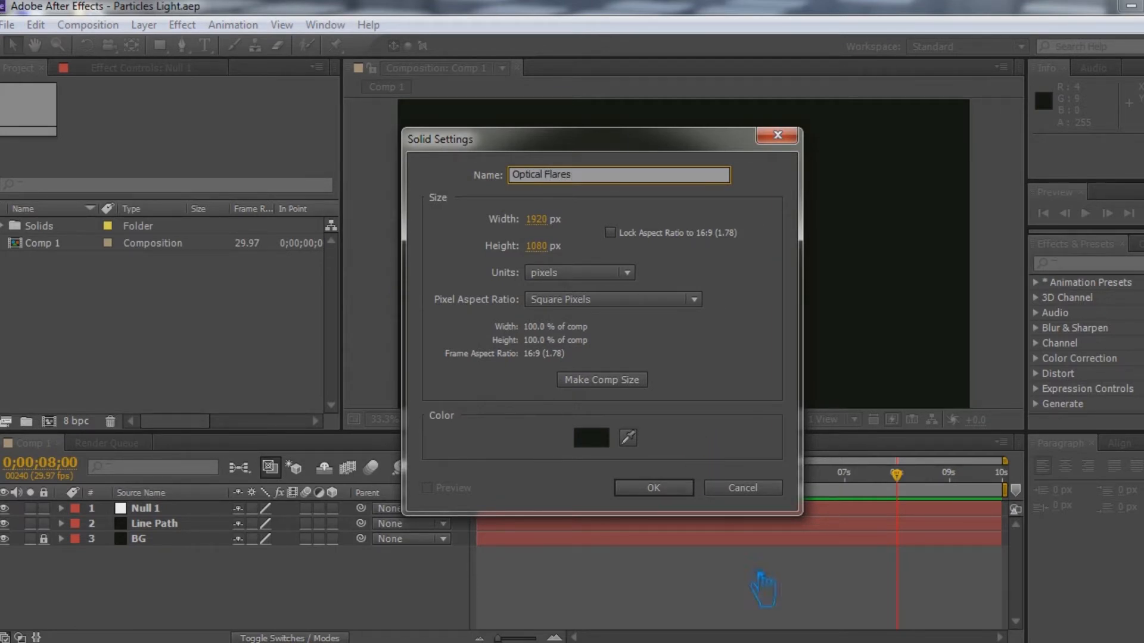
pyautogui.click(676, 488)
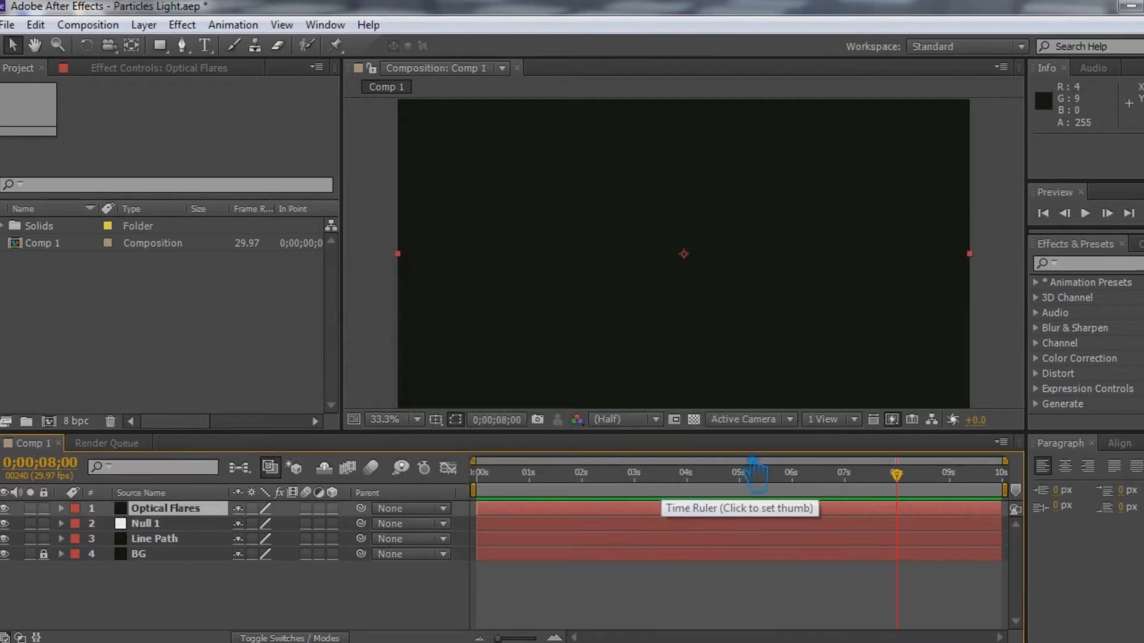
# Step: Find Video Copilot's Optical Flares effect and apply it to the Optical Flares solid
pyautogui.click(1112, 265)
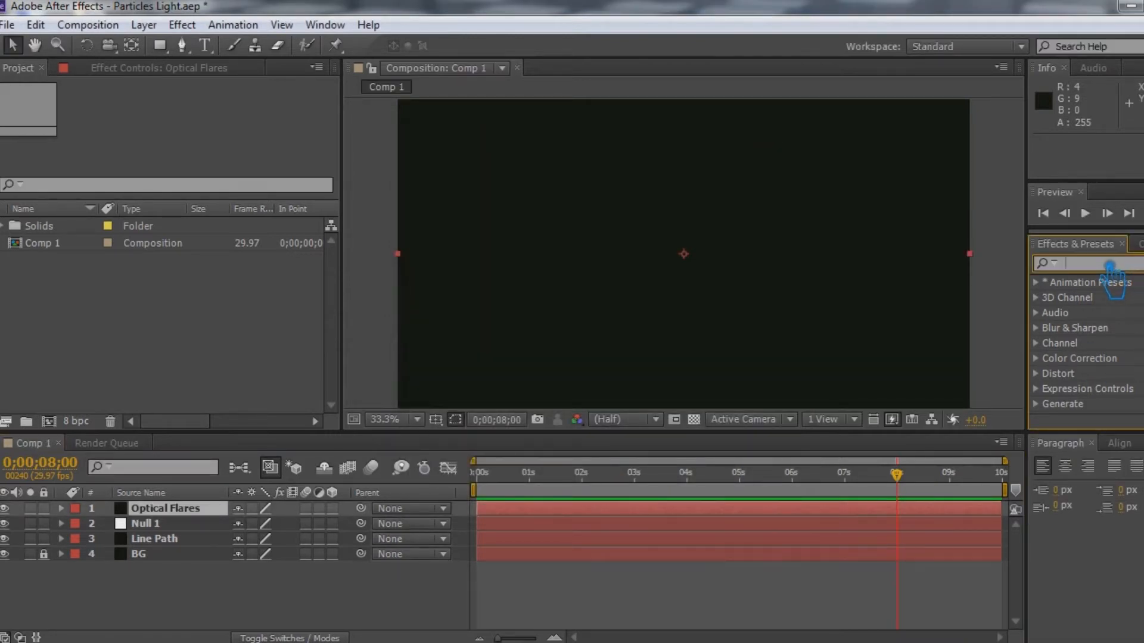
pyautogui.write('p')
pyautogui.press('BackSpace')
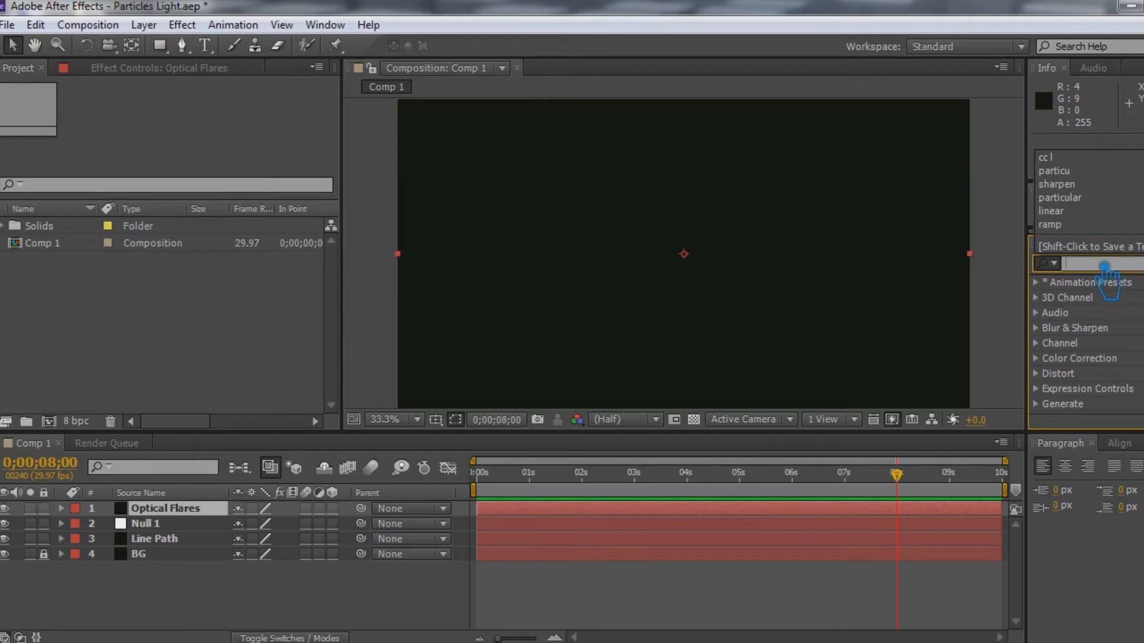
pyautogui.write('op')
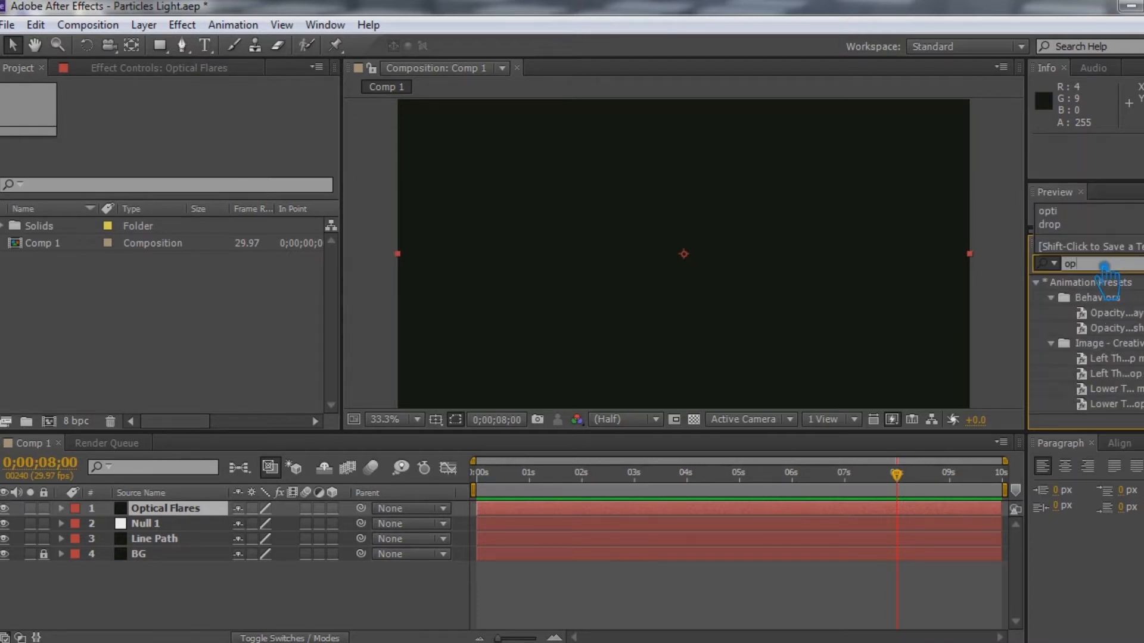
pyautogui.write('ti')
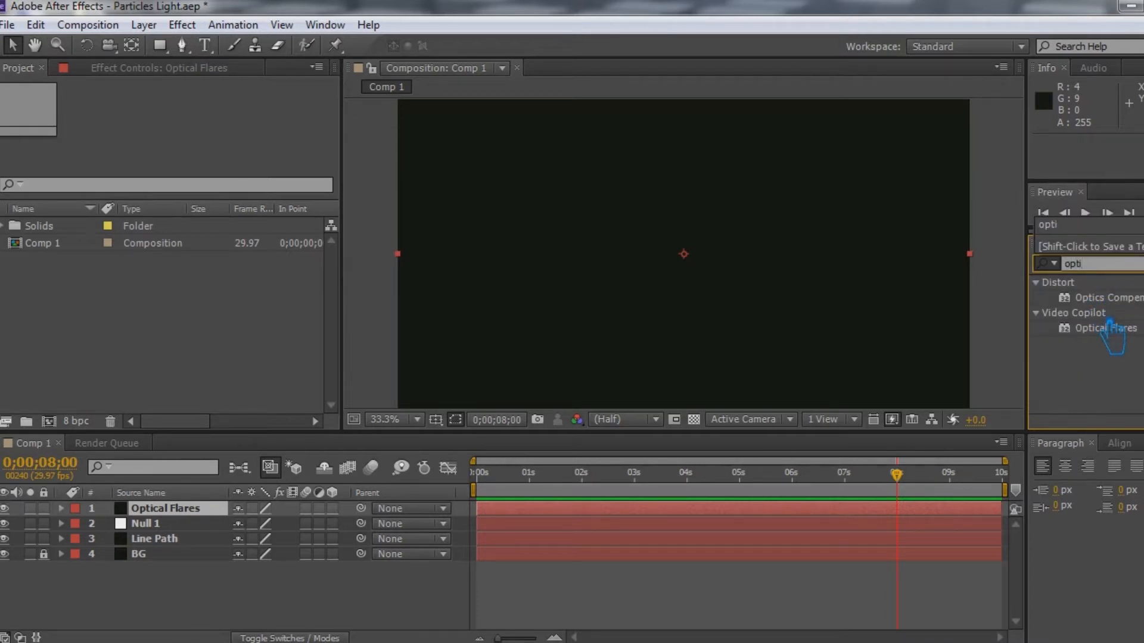
pyautogui.click(1119, 328)
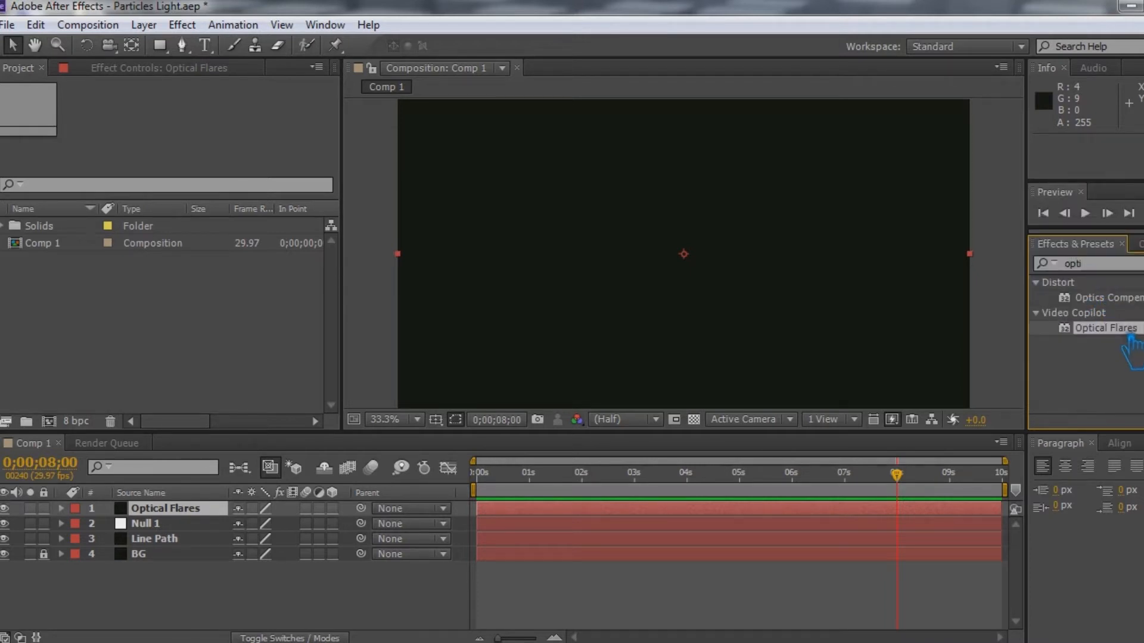
pyautogui.click(170, 509)
pyautogui.click(182, 25)
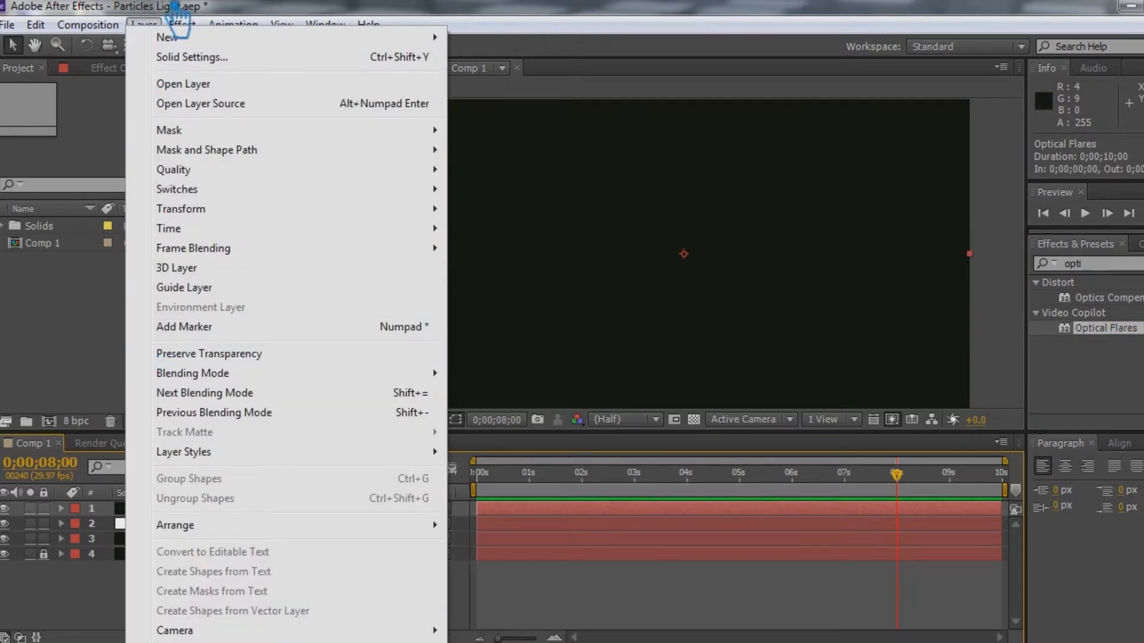
pyautogui.moveTo(280, 542)
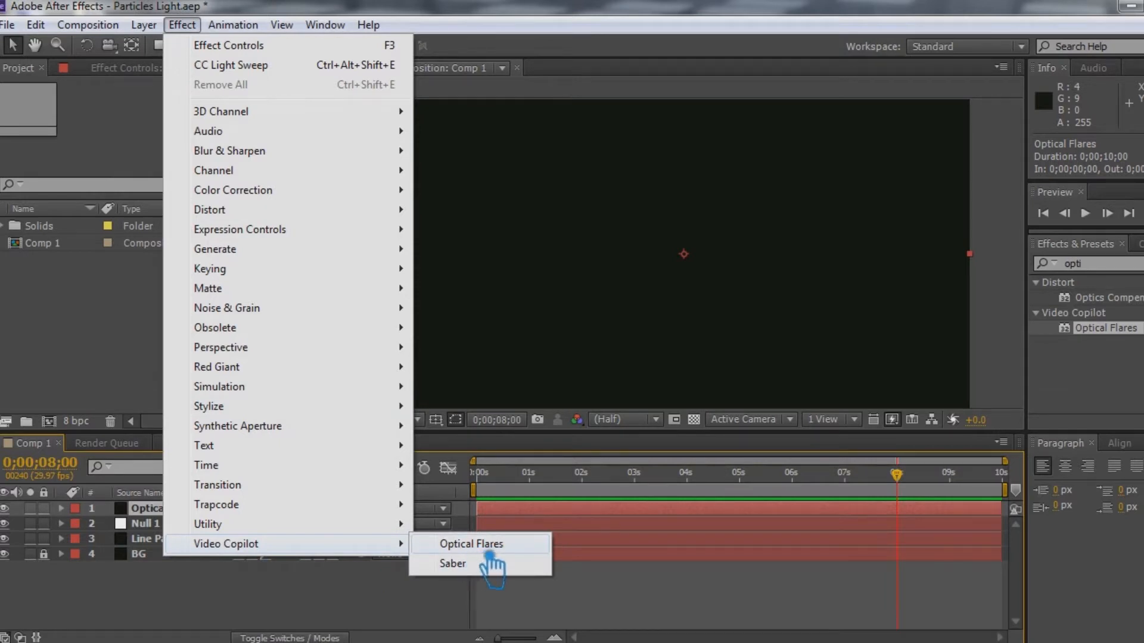
pyautogui.click(471, 544)
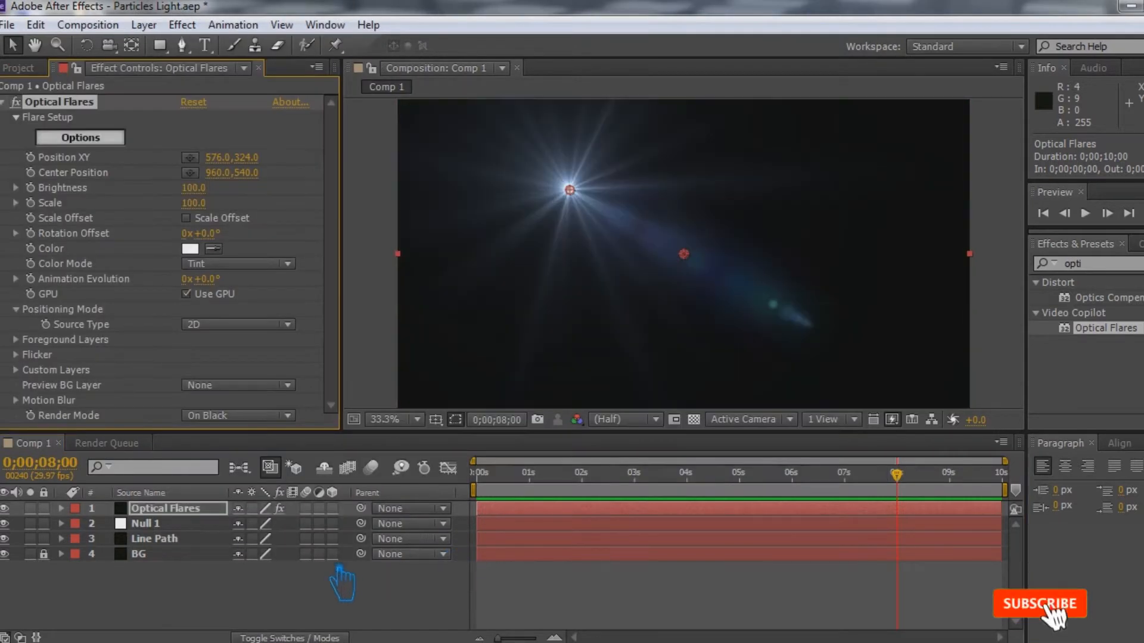
# Step: Set the Optical Flares Render Mode to On Transparent and open the flare's options
pyautogui.click(235, 415)
pyautogui.click(244, 455)
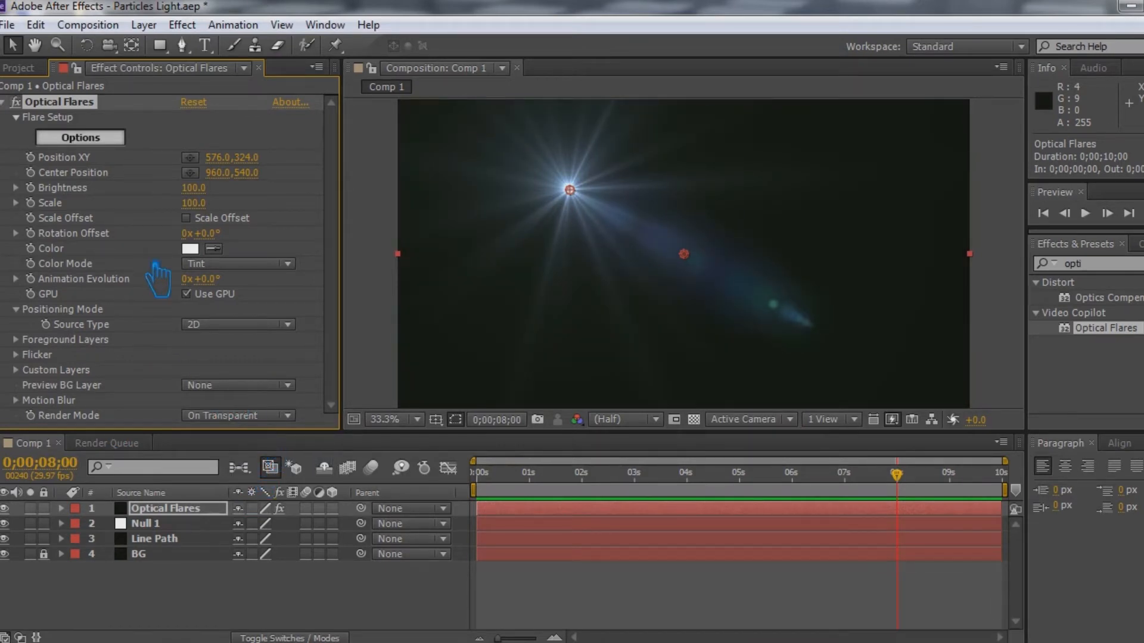
pyautogui.click(101, 137)
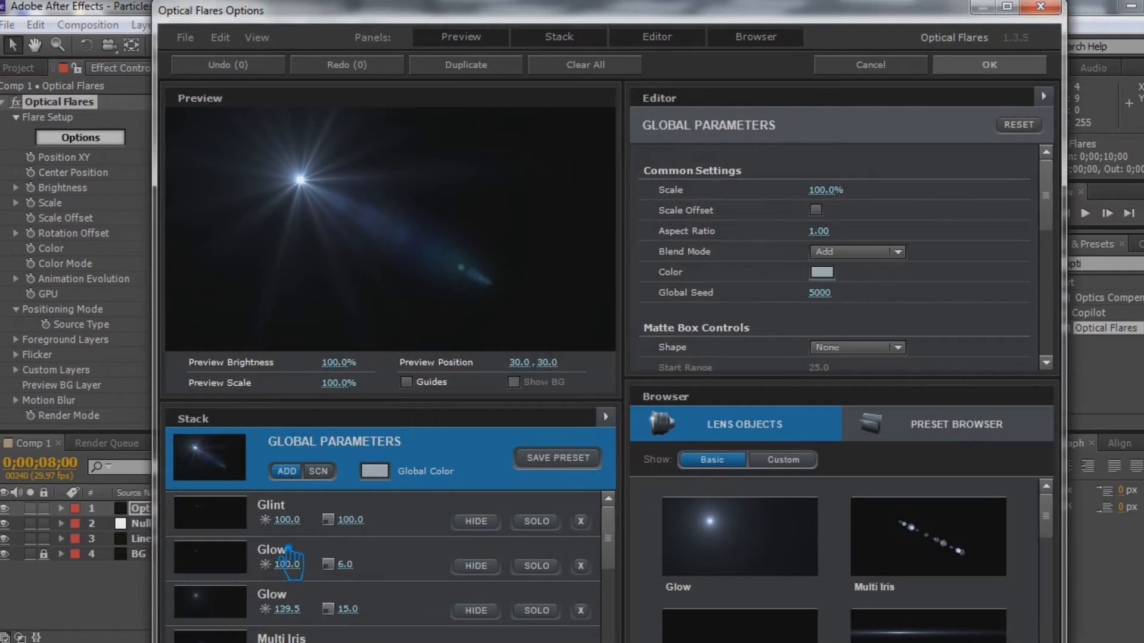
# Step: Hide the three Multi Iris elements with brightness 203.5, 224.5 and 126.0 in the flare's stack
pyautogui.scroll(-3, 293, 554)
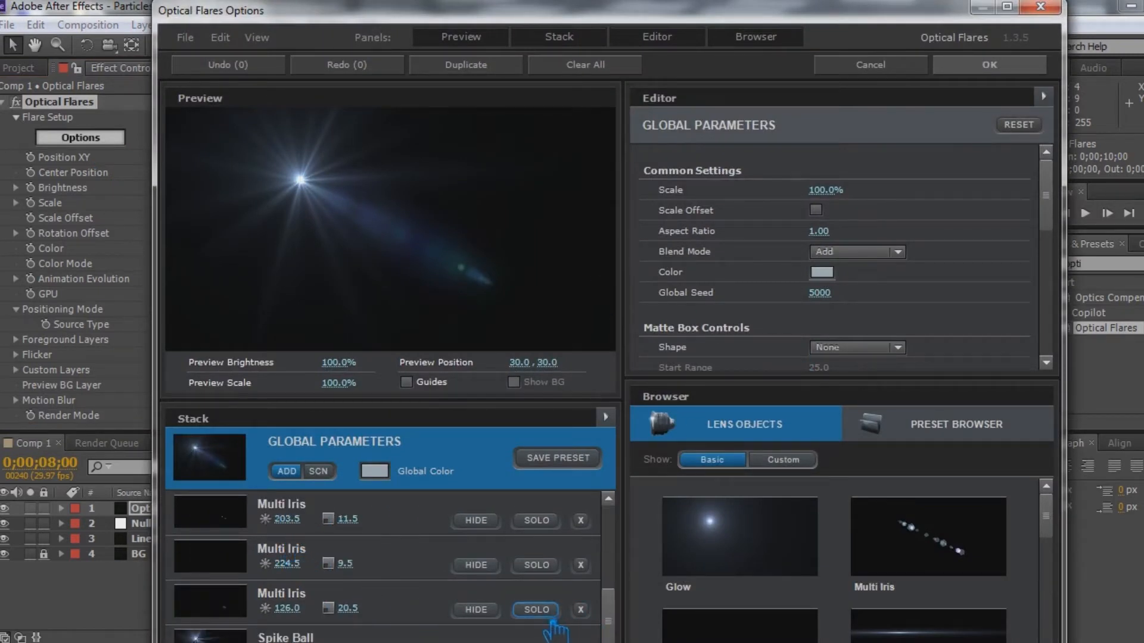
pyautogui.click(475, 610)
pyautogui.click(477, 565)
pyautogui.click(485, 522)
pyautogui.scroll(3, 420, 569)
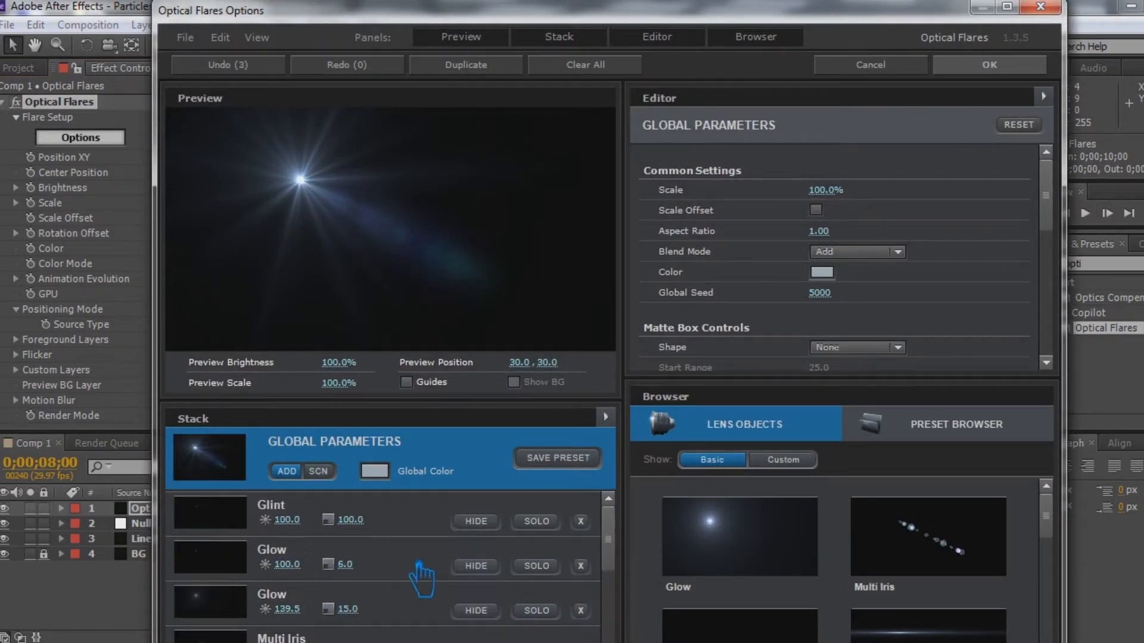
# Step: Try hiding the two Glow elements and the Glint in the stack, restoring each after checking the preview
pyautogui.click(477, 610)
pyautogui.click(490, 566)
pyautogui.click(490, 565)
pyautogui.click(482, 610)
pyautogui.click(485, 522)
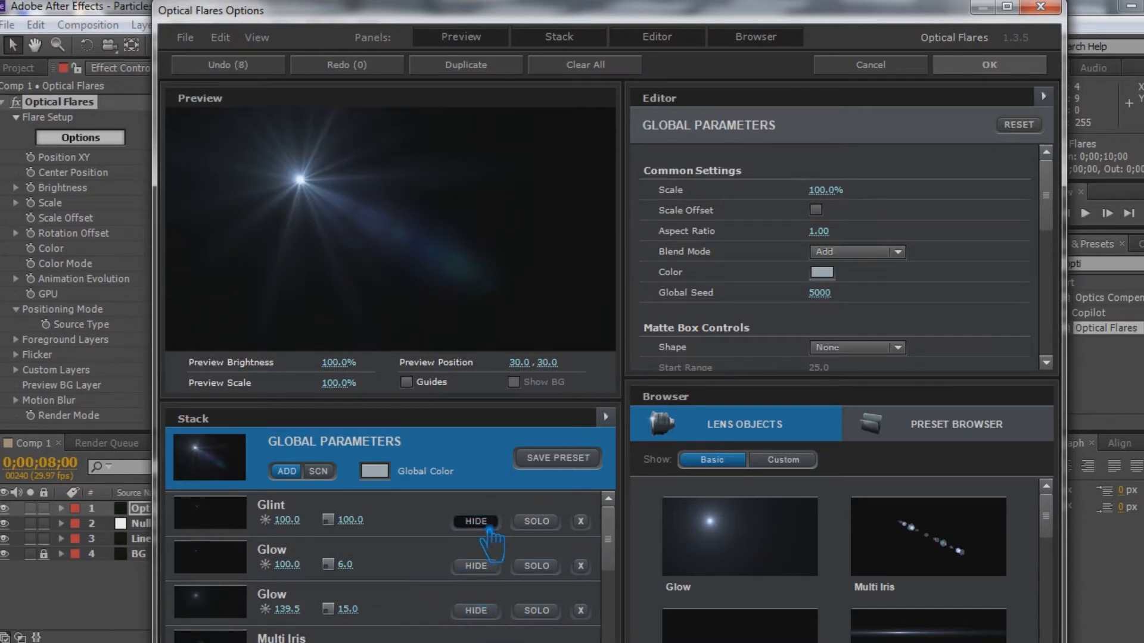
pyautogui.click(488, 524)
# Step: Maximize the Optical Flares options window with the stack's lower elements in view
pyautogui.scroll(-3, 374, 549)
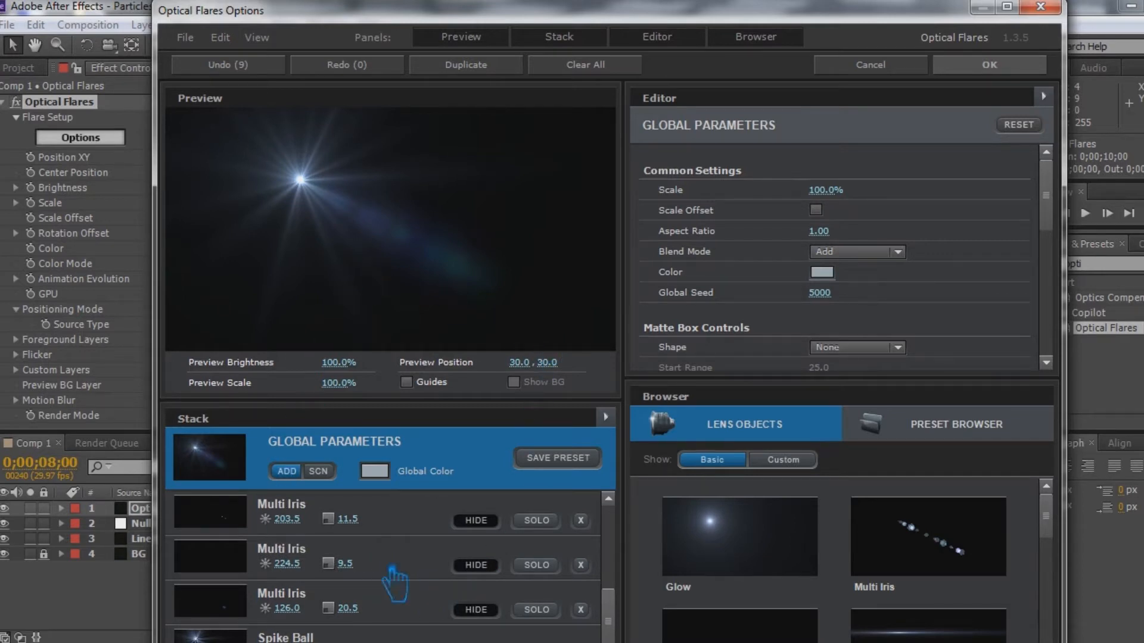
pyautogui.moveTo(612, 609); pyautogui.dragTo(619, 629)
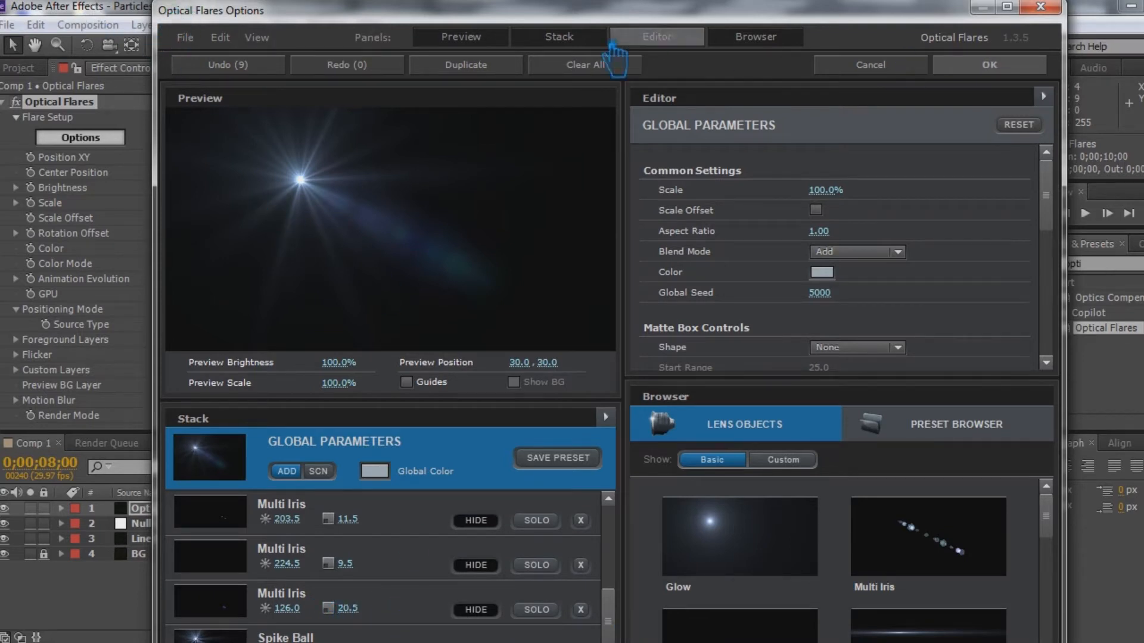
pyautogui.click(1007, 6)
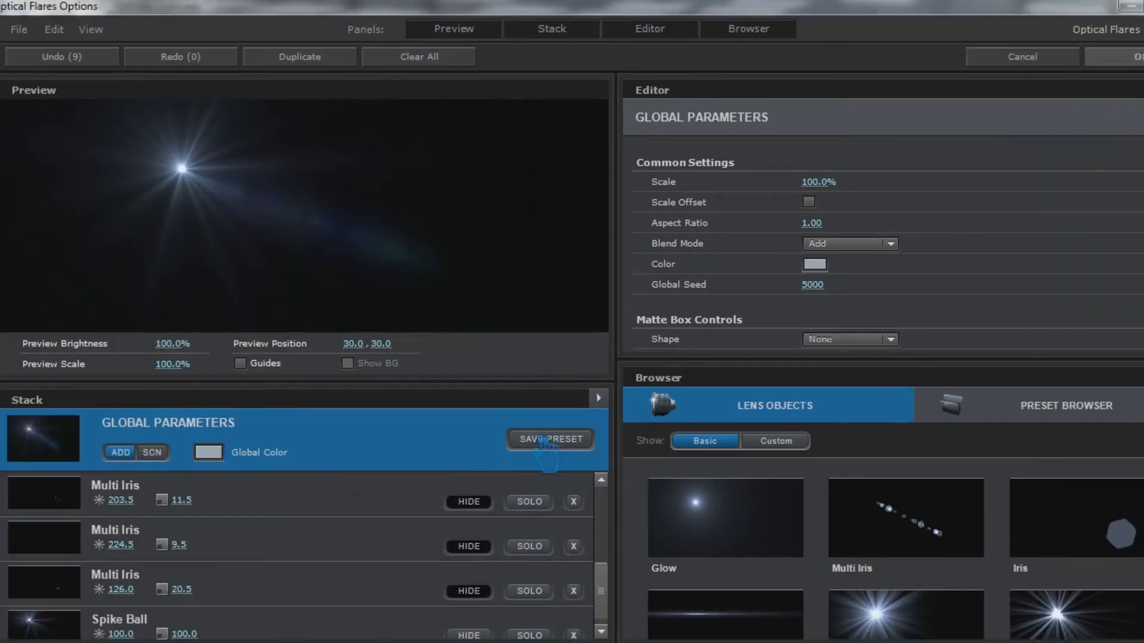
# Step: Try hiding the Spike Ball in the flare's stack, restoring it after checking the preview
pyautogui.moveTo(600, 606); pyautogui.dragTo(599, 611)
pyautogui.click(467, 625)
pyautogui.click(466, 625)
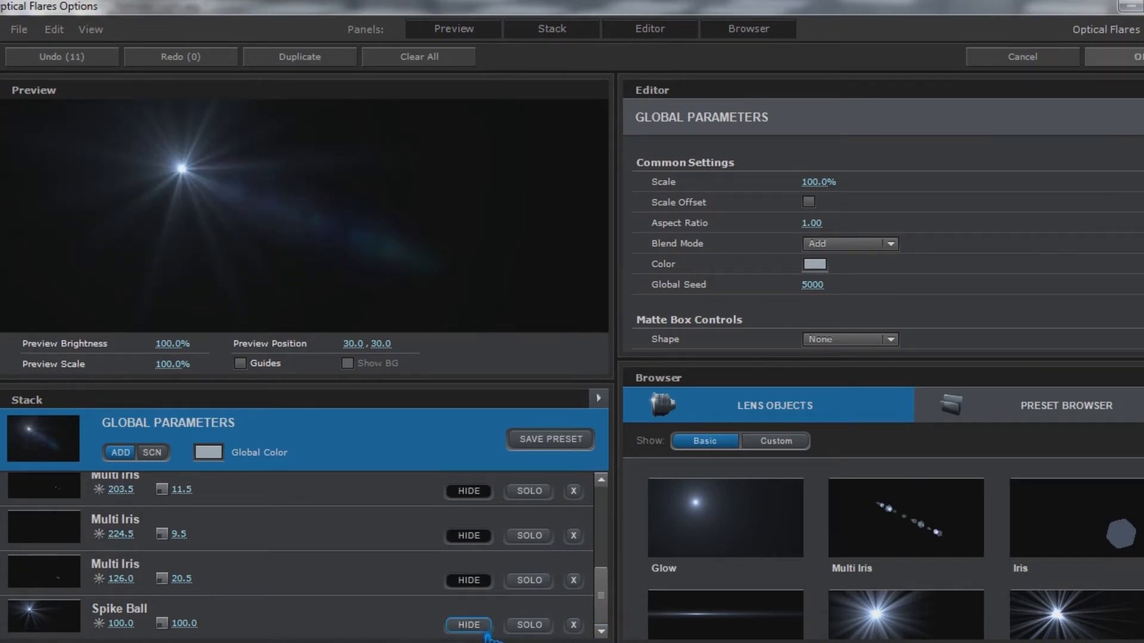
# Step: Hide the Glint and the Glow with scale 6.0 in the flare's stack
pyautogui.scroll(5, 387, 602)
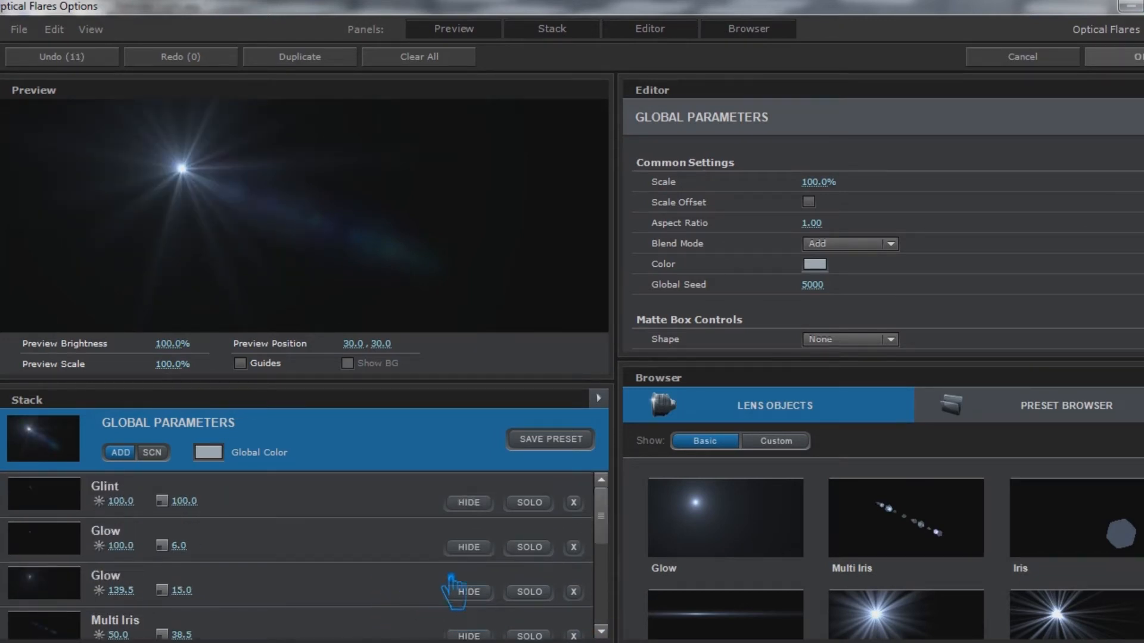
pyautogui.click(483, 550)
pyautogui.click(489, 507)
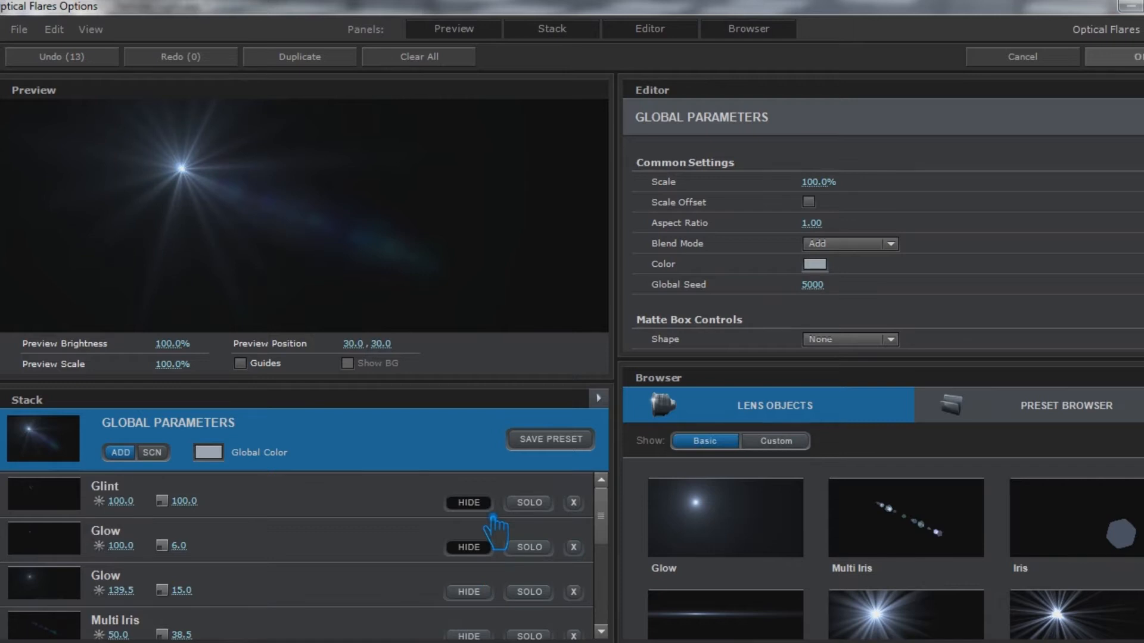
# Step: Try hiding the Glow with brightness 139.5 and restore it after comparing the preview
pyautogui.click(486, 592)
pyautogui.click(487, 592)
pyautogui.scroll(-5, 505, 592)
pyautogui.scroll(5, 500, 628)
pyautogui.click(487, 591)
pyautogui.click(487, 592)
# Step: Hide the two Multi Iris elements with brightness 50.0 in the flare's stack
pyautogui.scroll(-3, 498, 606)
pyautogui.click(488, 557)
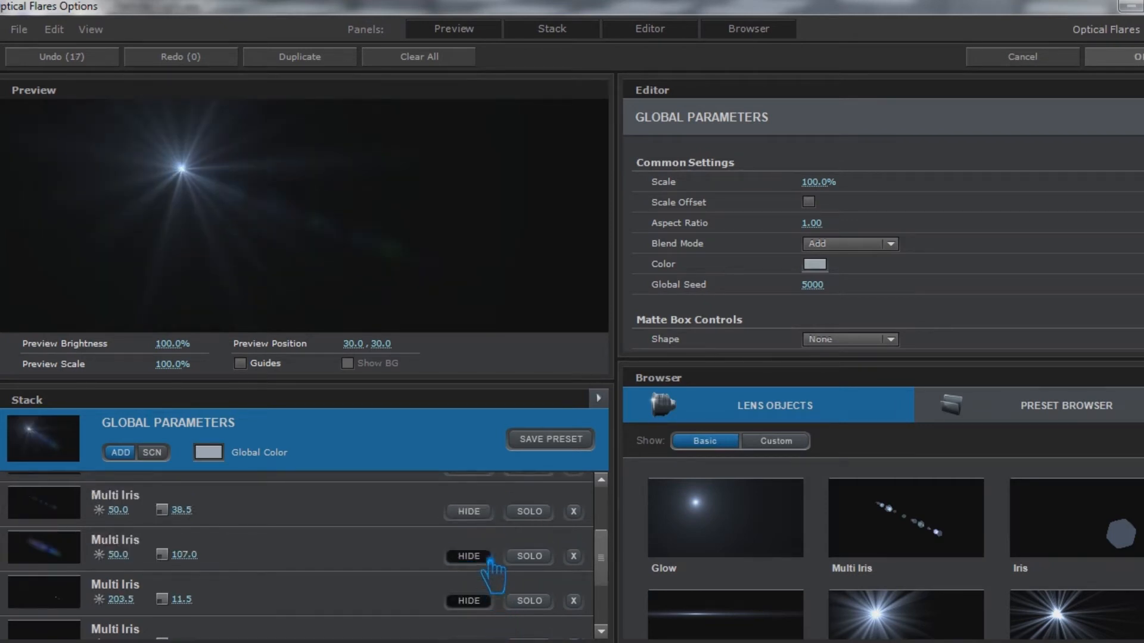
pyautogui.click(486, 515)
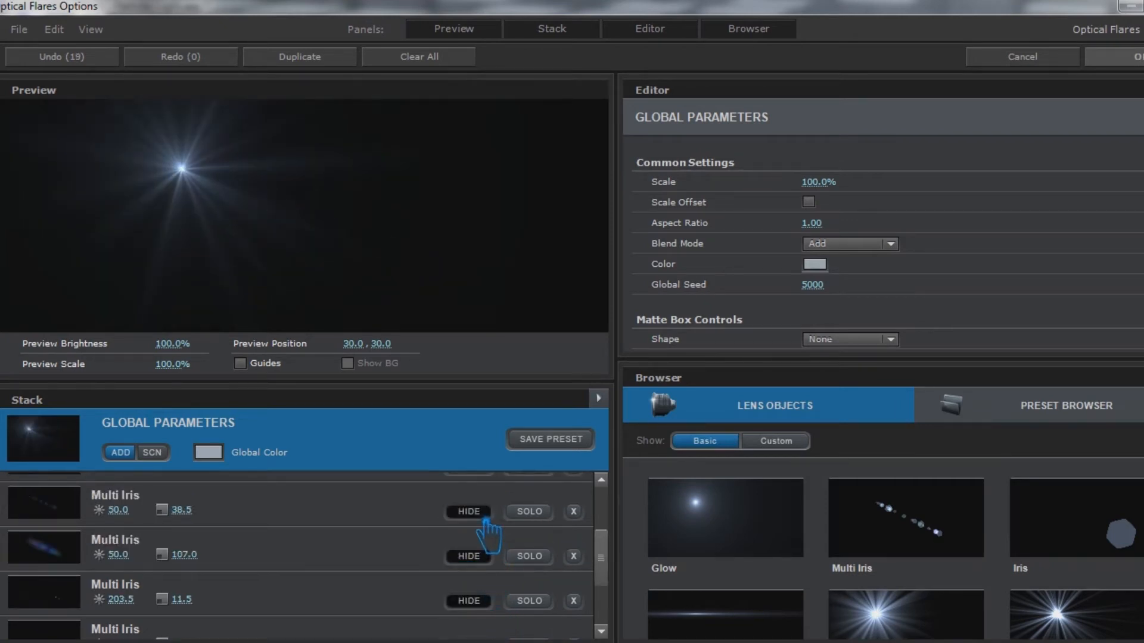
# Step: Add a Streak with brightness 34.5 to the flare and set the Spike Ball's brightness to 28.5
pyautogui.click(742, 602)
pyautogui.moveTo(827, 191); pyautogui.dragTo(713, 192)
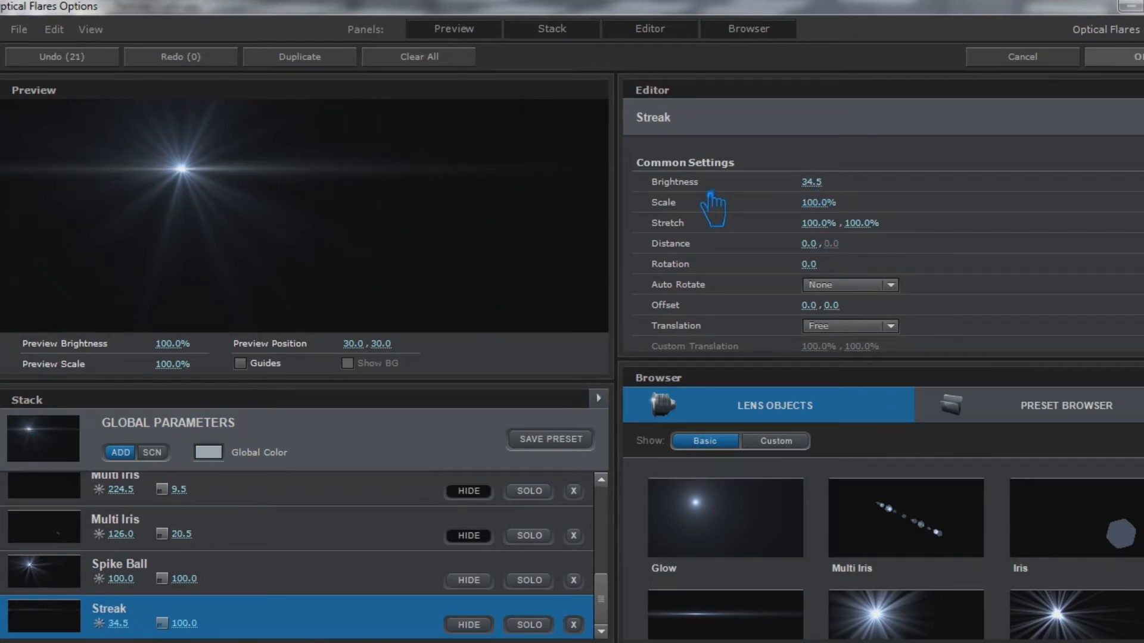
pyautogui.click(334, 587)
pyautogui.moveTo(835, 186); pyautogui.dragTo(717, 201)
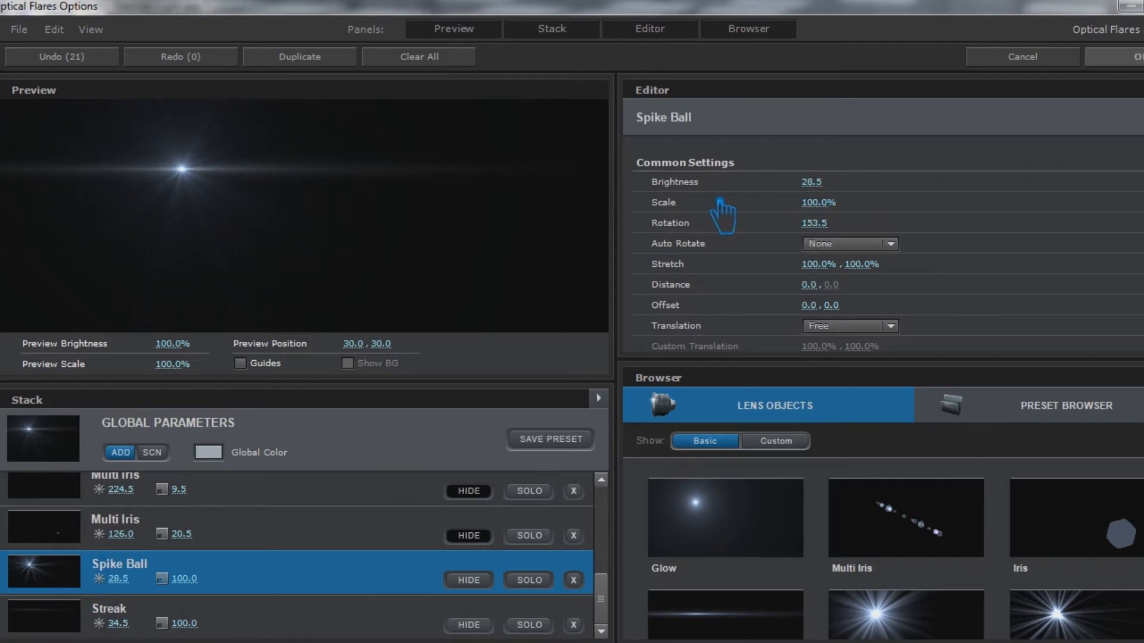
# Step: Set the flare's global scale to 66% and apply the options to the composition
pyautogui.click(293, 450)
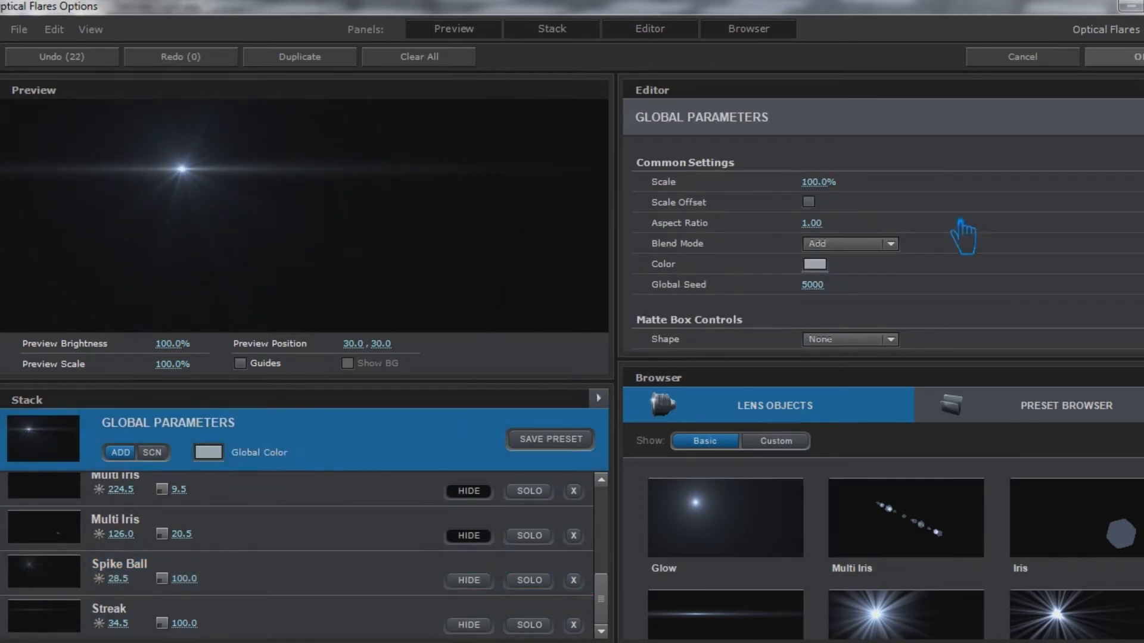
pyautogui.moveTo(825, 182); pyautogui.dragTo(766, 200)
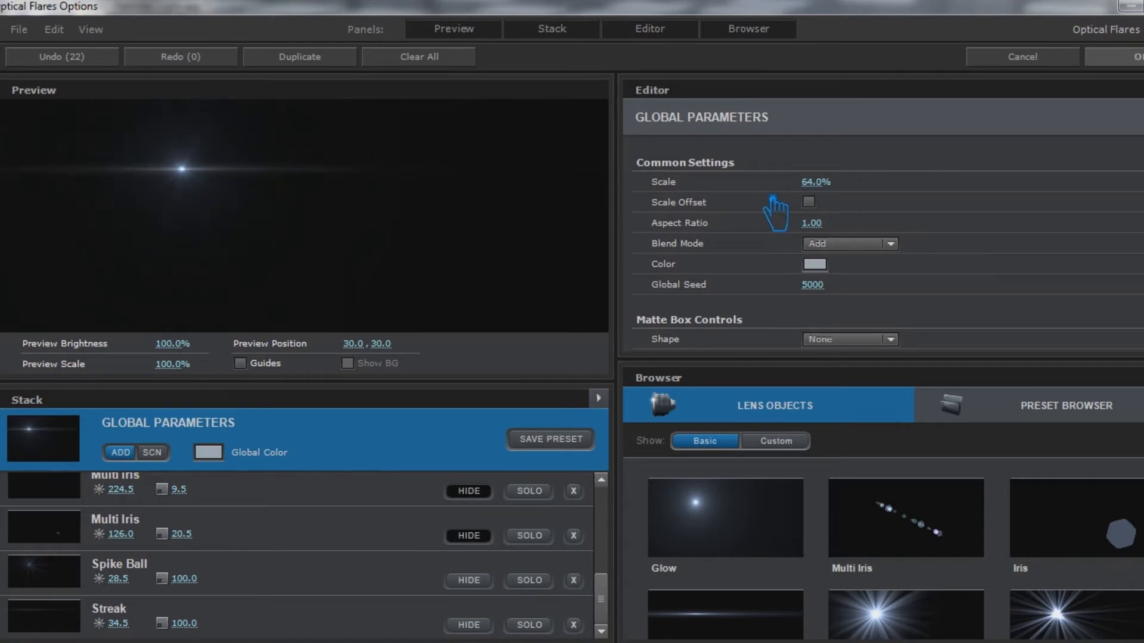
pyautogui.click(1143, 6)
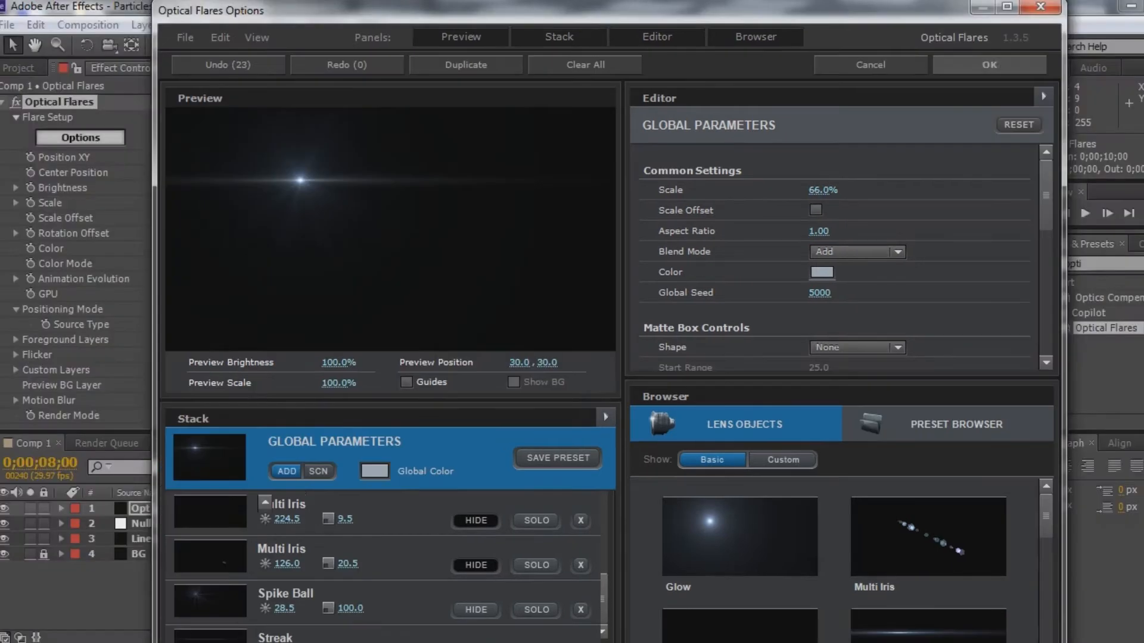
pyautogui.click(1007, 67)
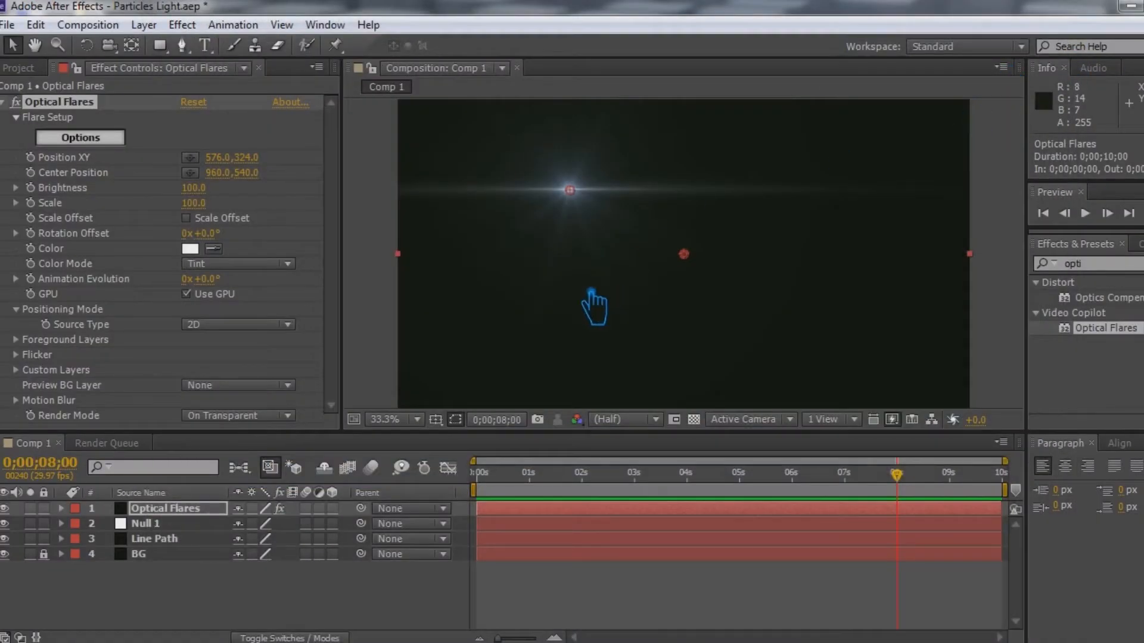
pyautogui.click(268, 614)
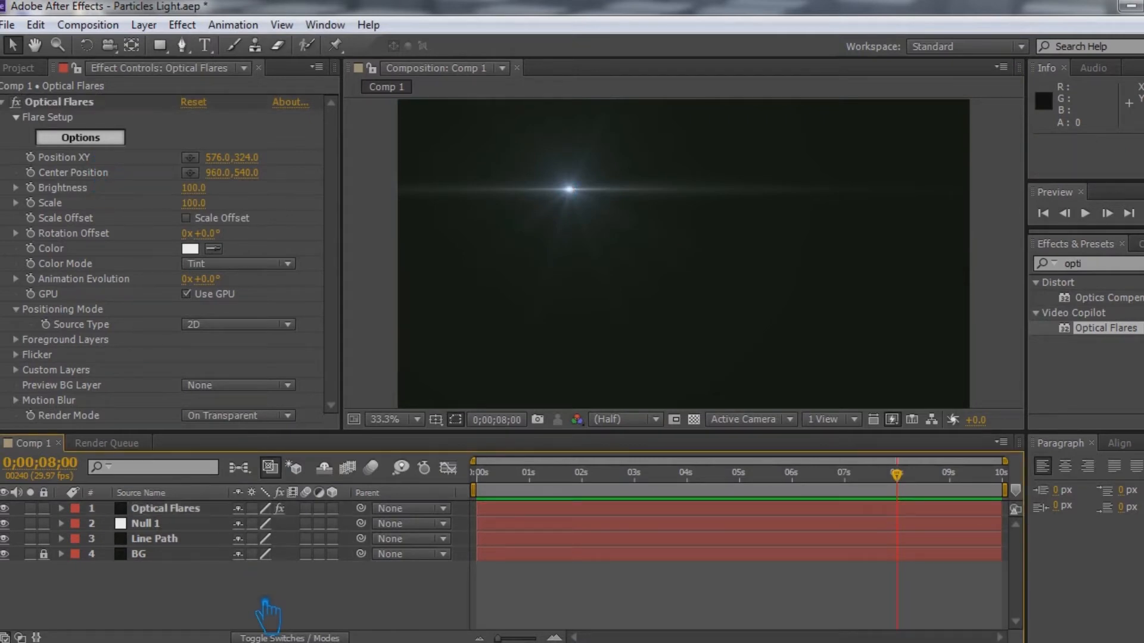
# Step: Reopen the flare options, set the global scale to 123.5%, and add a second Streak with brightness 32
pyautogui.click(80, 137)
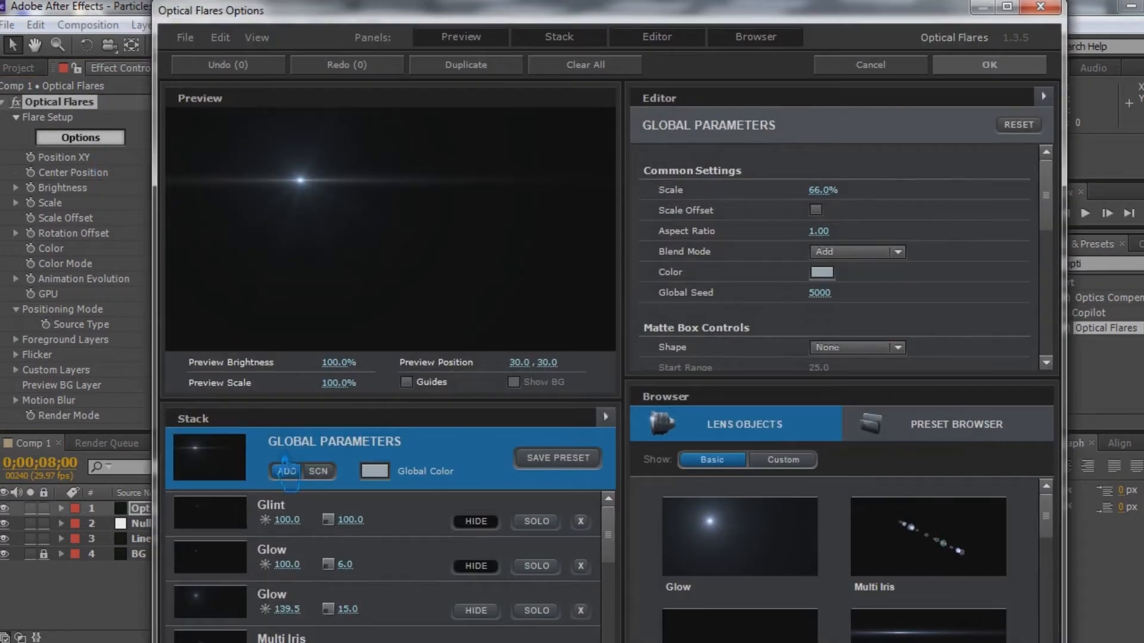
pyautogui.moveTo(830, 192); pyautogui.dragTo(942, 203)
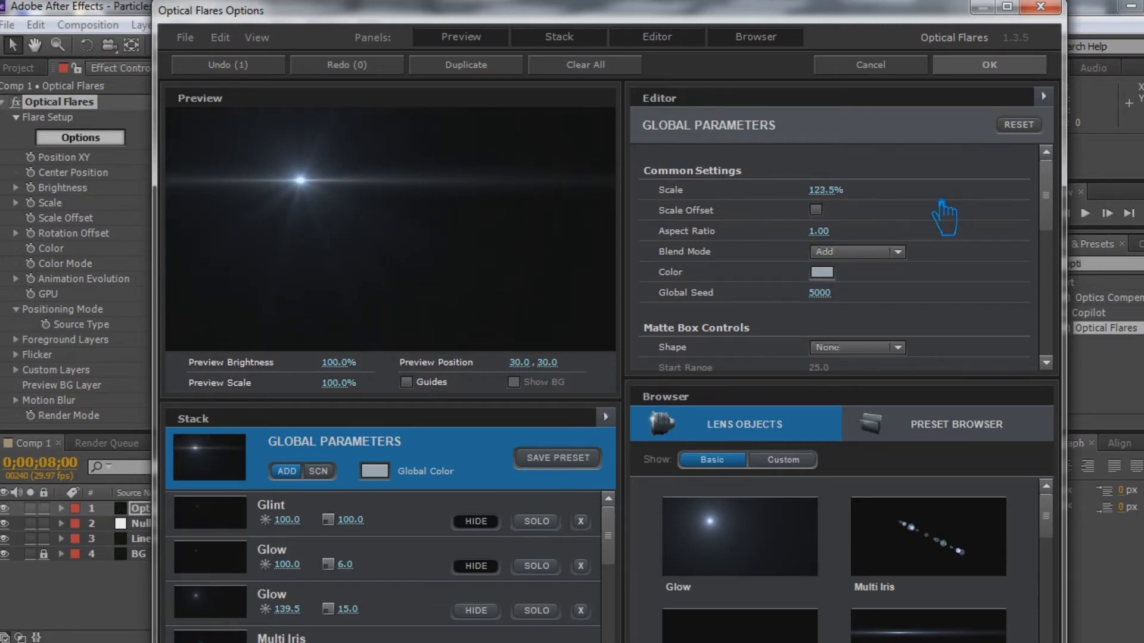
pyautogui.scroll(-3, 946, 506)
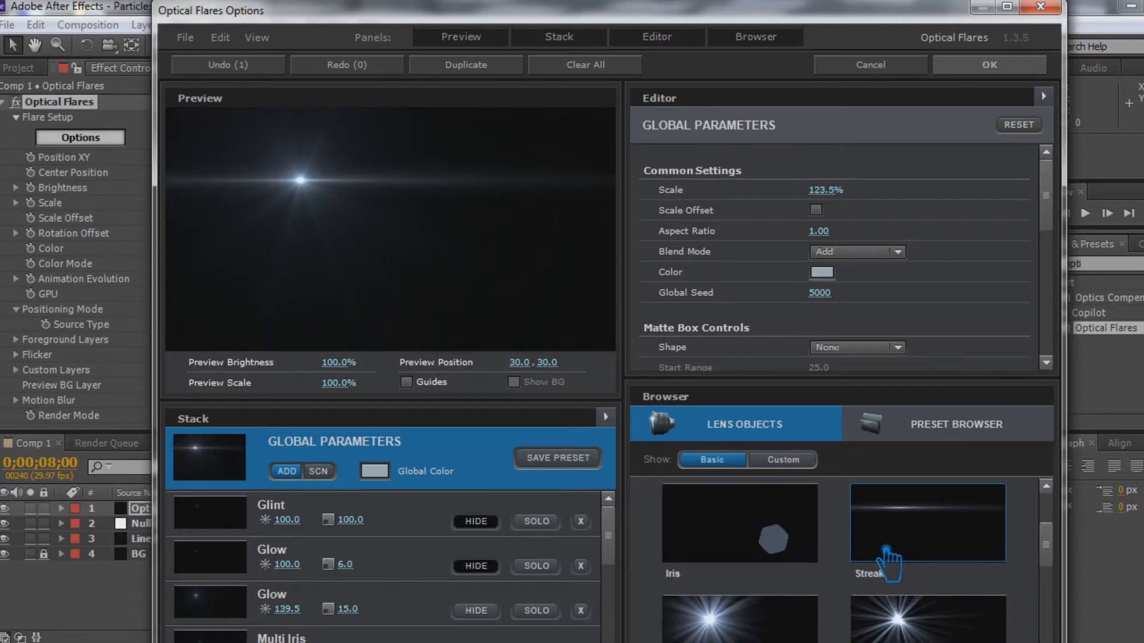
pyautogui.click(919, 530)
pyautogui.moveTo(822, 193); pyautogui.dragTo(693, 203)
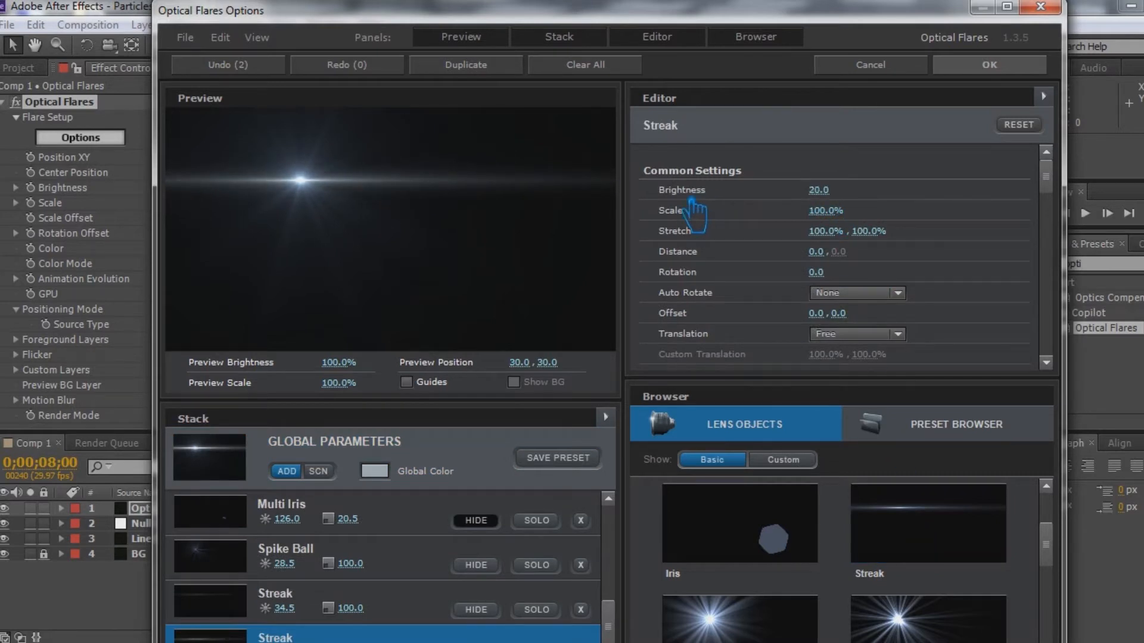
pyautogui.moveTo(837, 197)
pyautogui.mouseDown()
pyautogui.moveTo(753, 198)
pyautogui.moveTo(806, 191)
pyautogui.mouseUp()
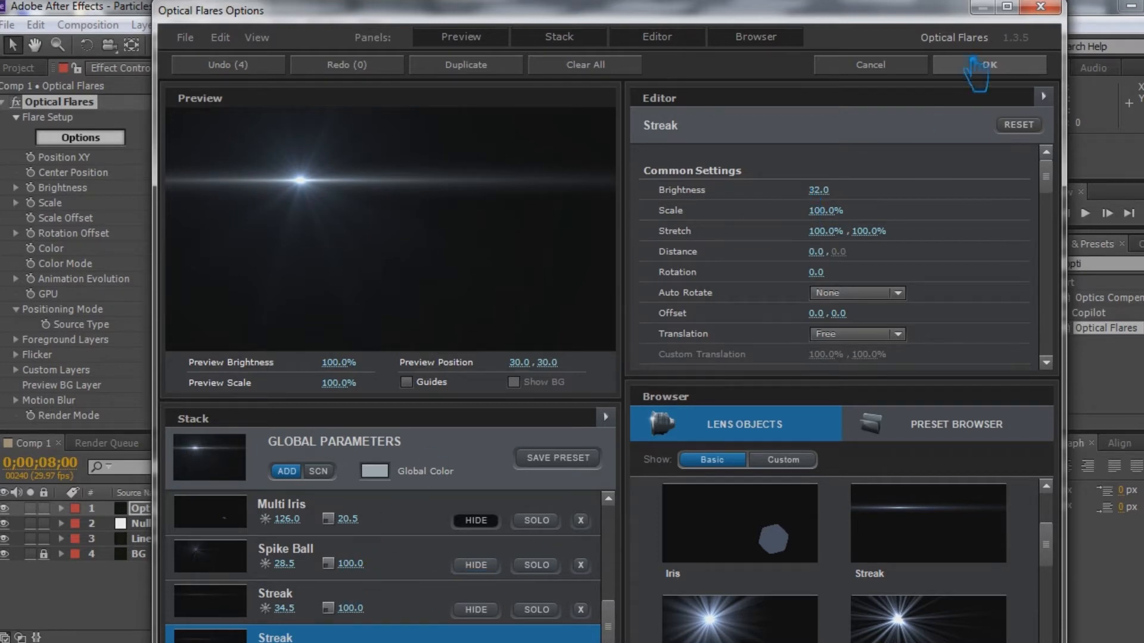
# Step: Lower the flare's global scale to 76.5%, check it in the composition, and reduce it further to 50.5%
pyautogui.click(1007, 6)
pyautogui.scroll(3, 100, 539)
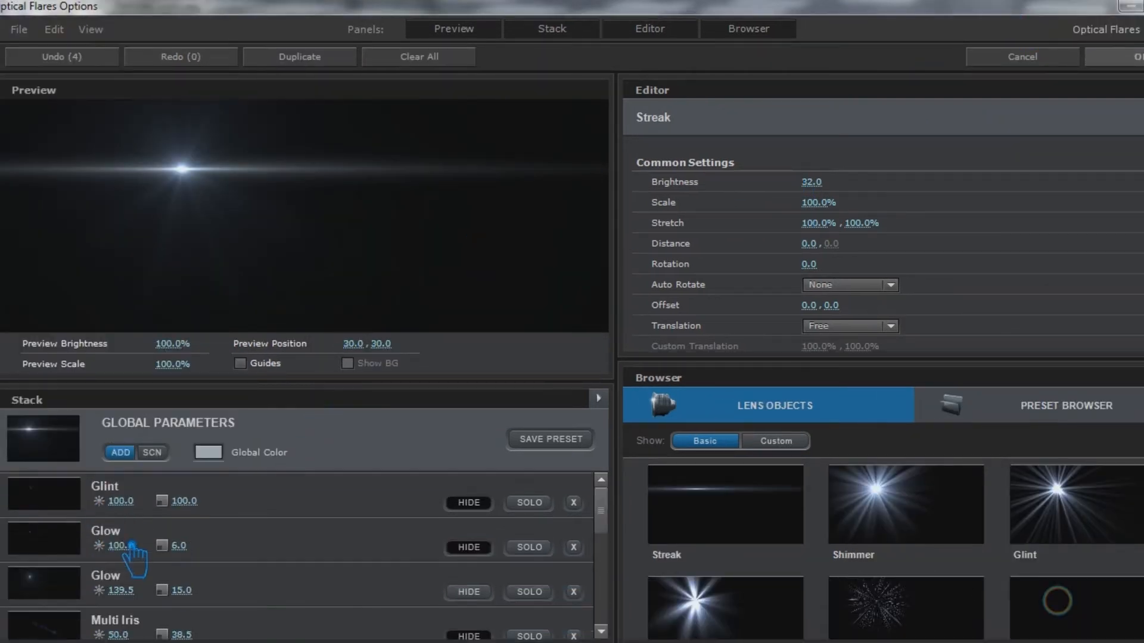
pyautogui.click(74, 448)
pyautogui.moveTo(836, 200); pyautogui.dragTo(1027, 174)
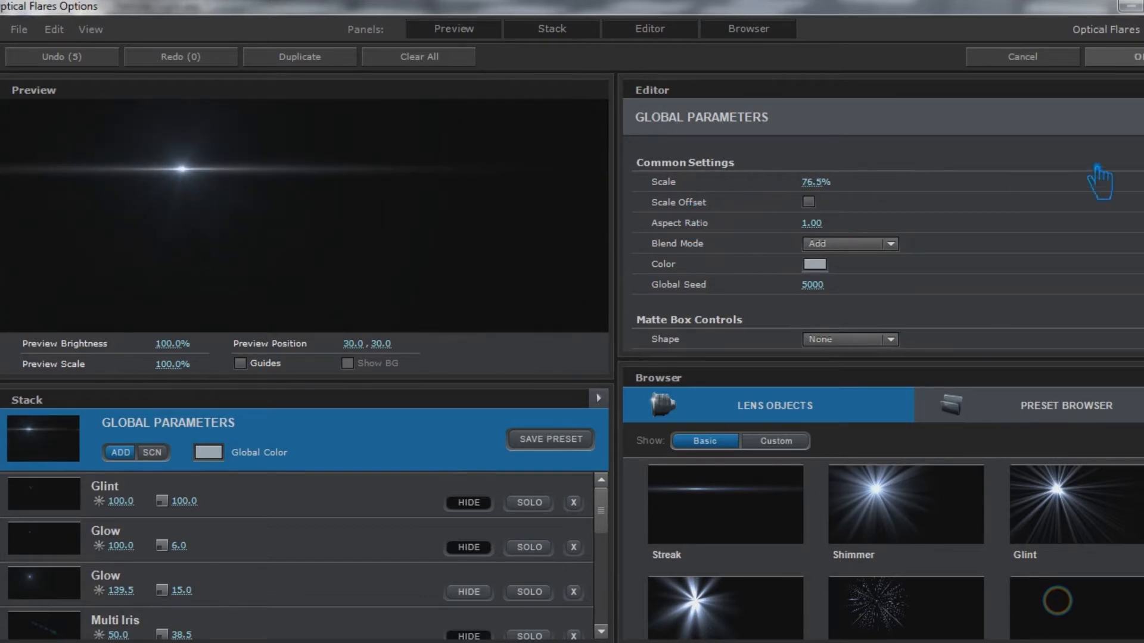
pyautogui.click(1120, 57)
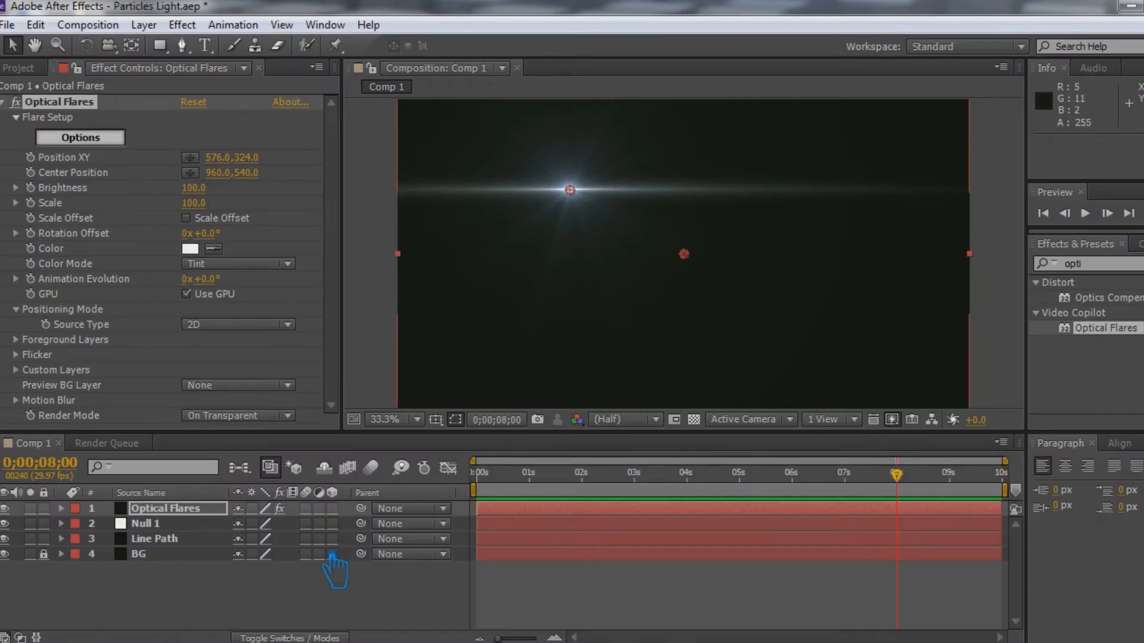
pyautogui.click(111, 139)
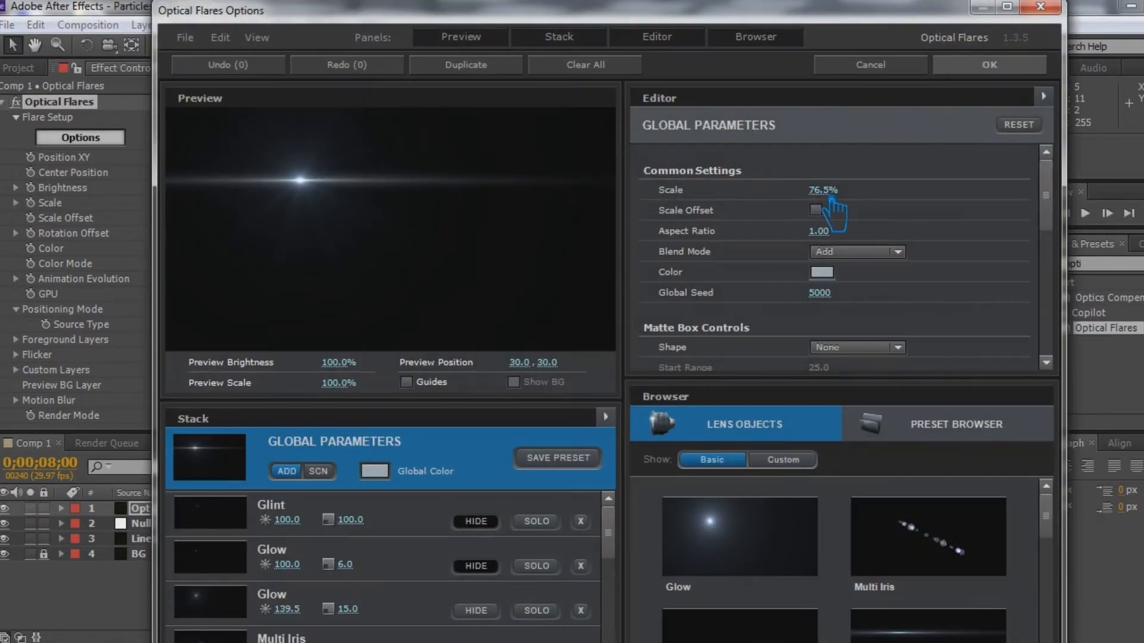
pyautogui.click(1014, 67)
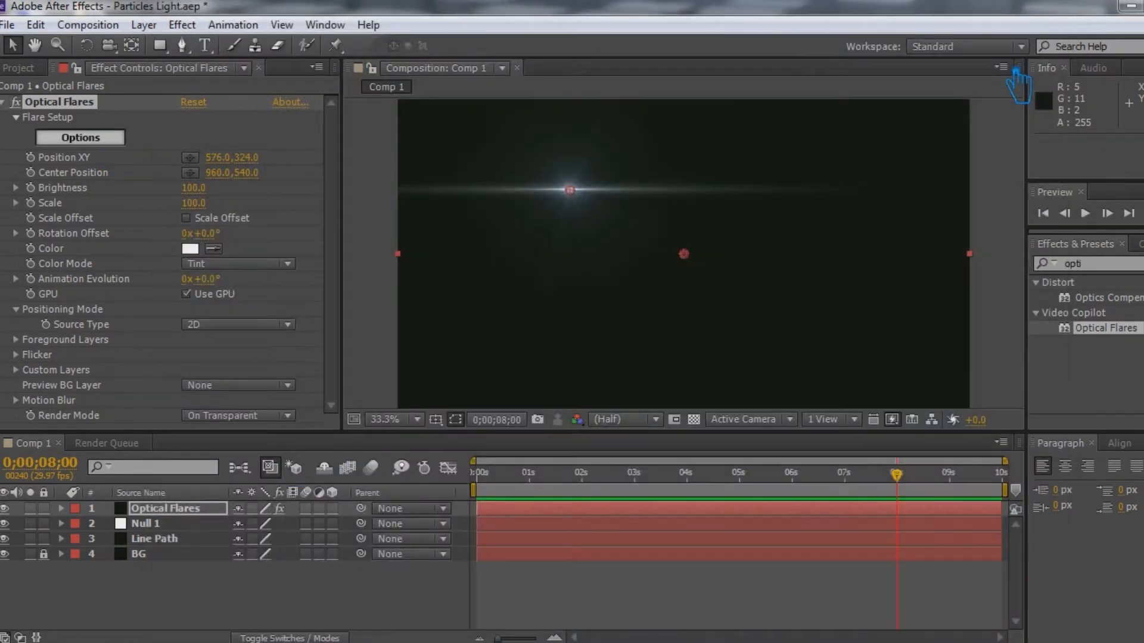
# Step: Reopen the flare options and set the Spike Ball's brightness to 103
pyautogui.click(97, 138)
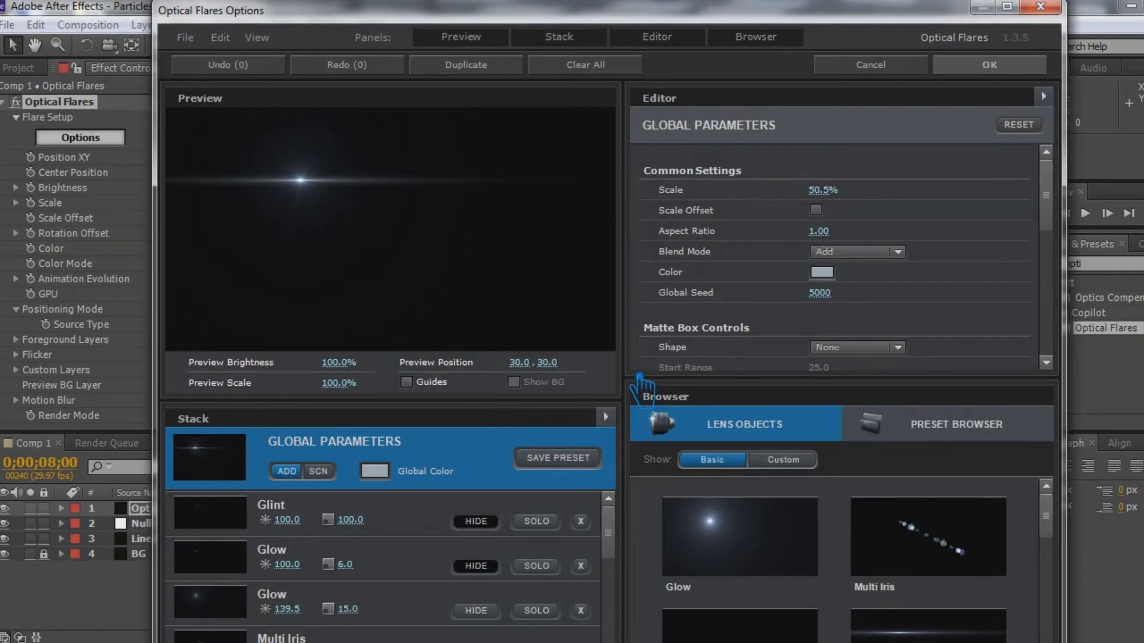
pyautogui.scroll(-3, 328, 595)
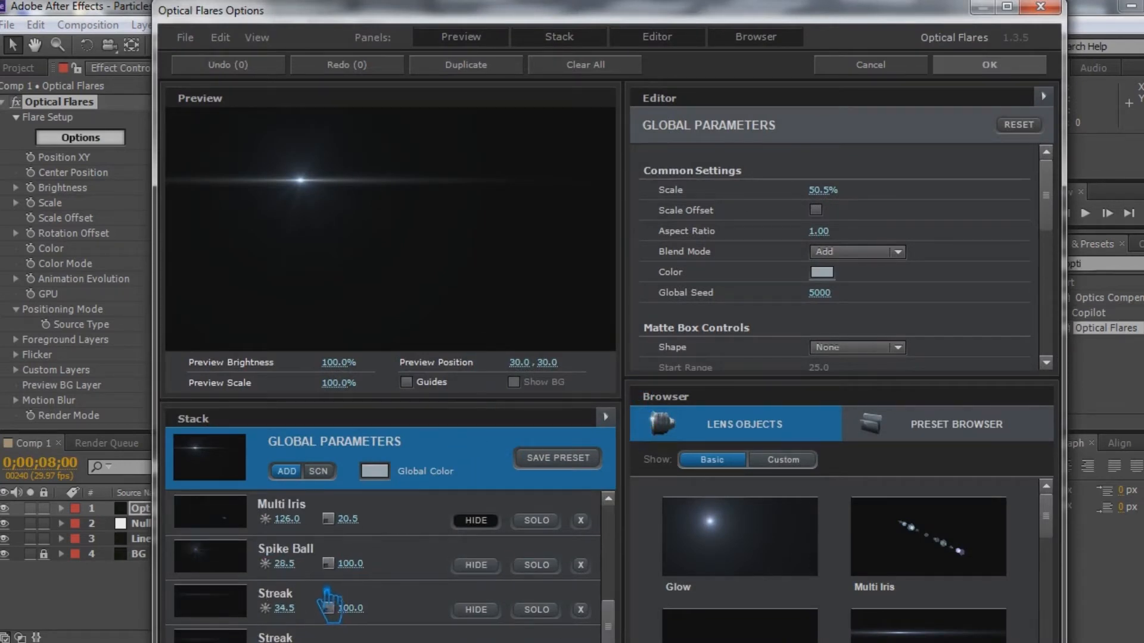
pyautogui.scroll(5, 232, 583)
pyautogui.scroll(-5, 244, 590)
pyautogui.click(238, 557)
pyautogui.moveTo(819, 191); pyautogui.dragTo(962, 191)
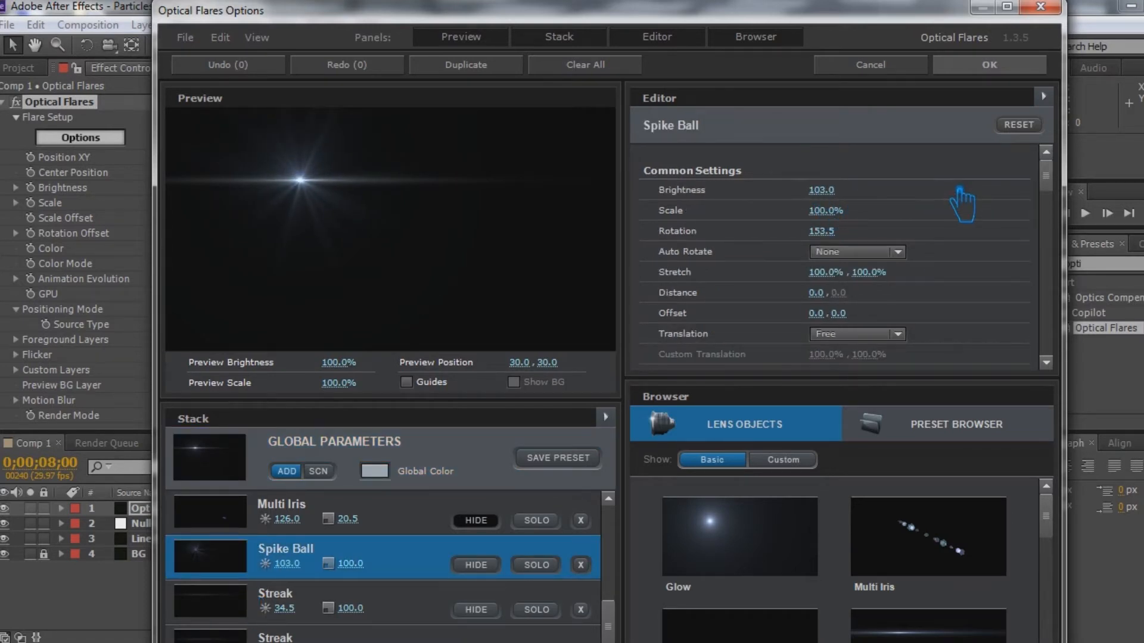
# Step: Set the first Streak's brightness to 26, apply the options, and set the effect's Scale to 60
pyautogui.click(249, 611)
pyautogui.moveTo(828, 197)
pyautogui.mouseDown()
pyautogui.moveTo(912, 198)
pyautogui.moveTo(751, 198)
pyautogui.moveTo(789, 192)
pyautogui.mouseUp()
pyautogui.click(998, 66)
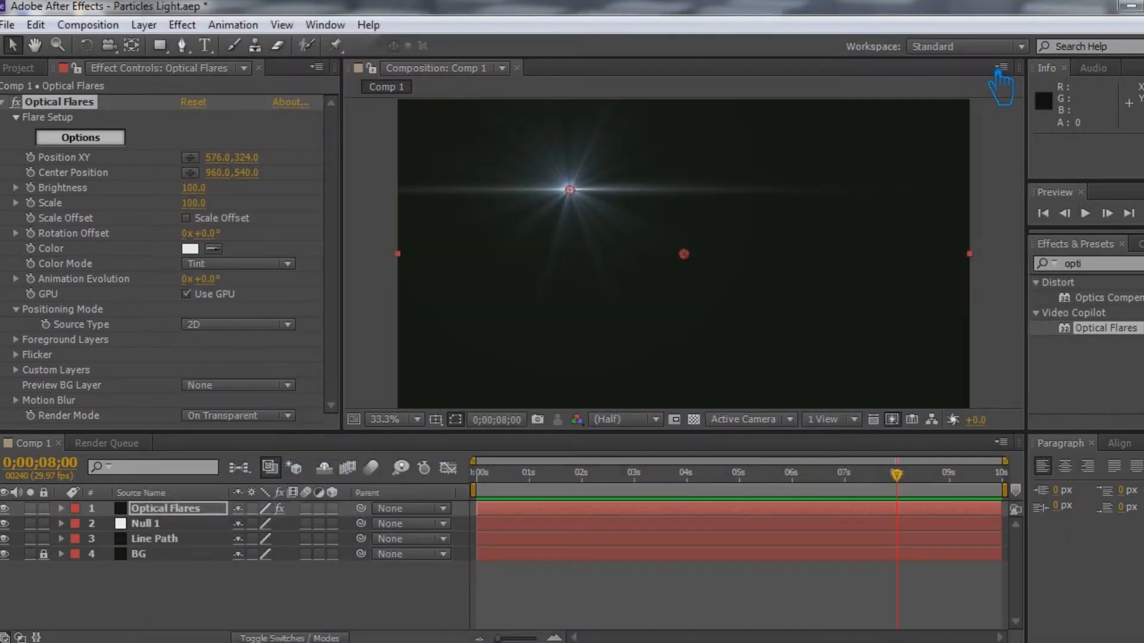
pyautogui.moveTo(213, 215); pyautogui.dragTo(201, 213)
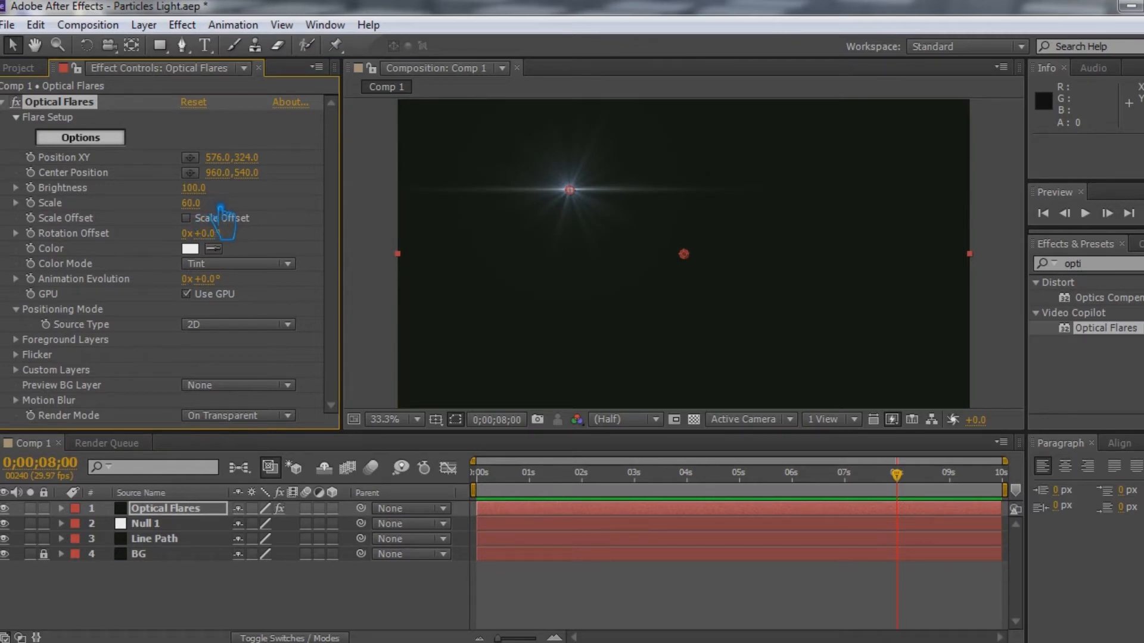
# Step: In the flare options, set the first Streak's brightness to 13.5 and the second's to 17.5, and apply them
pyautogui.click(112, 145)
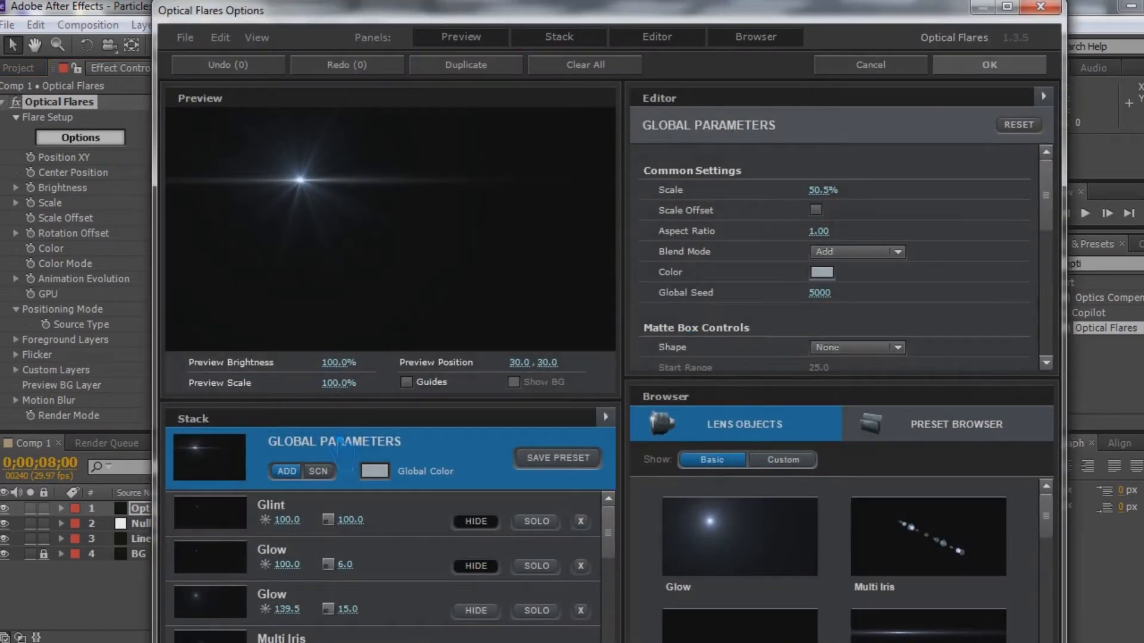
pyautogui.click(1007, 6)
pyautogui.scroll(-3, 248, 501)
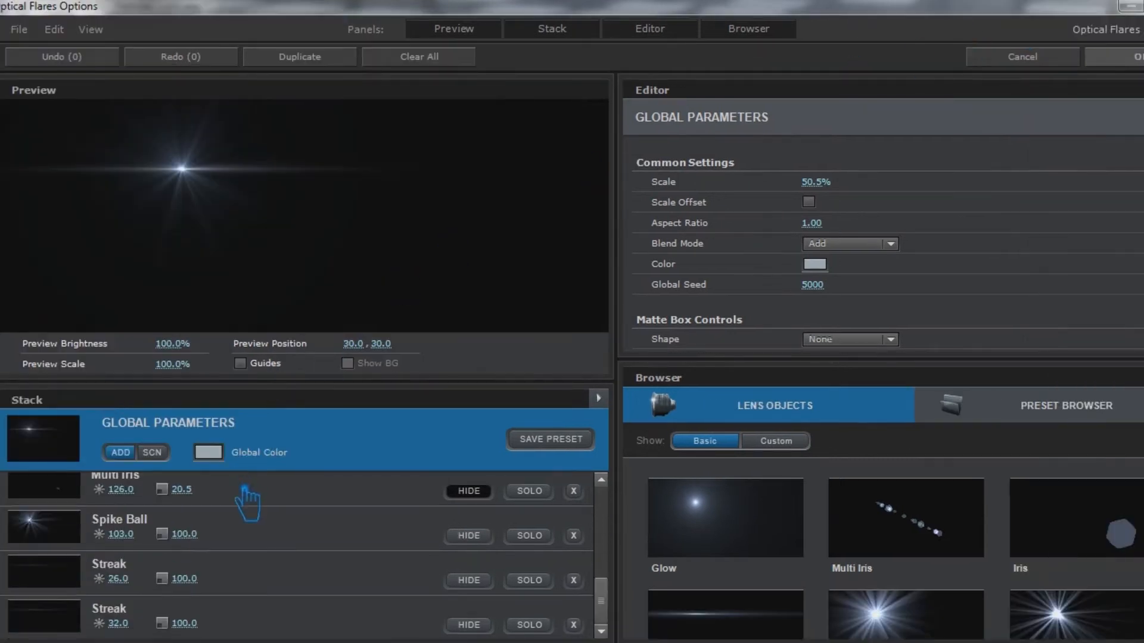
pyautogui.click(48, 578)
pyautogui.moveTo(826, 189)
pyautogui.mouseDown()
pyautogui.moveTo(776, 190)
pyautogui.moveTo(808, 195)
pyautogui.mouseUp()
pyautogui.click(54, 617)
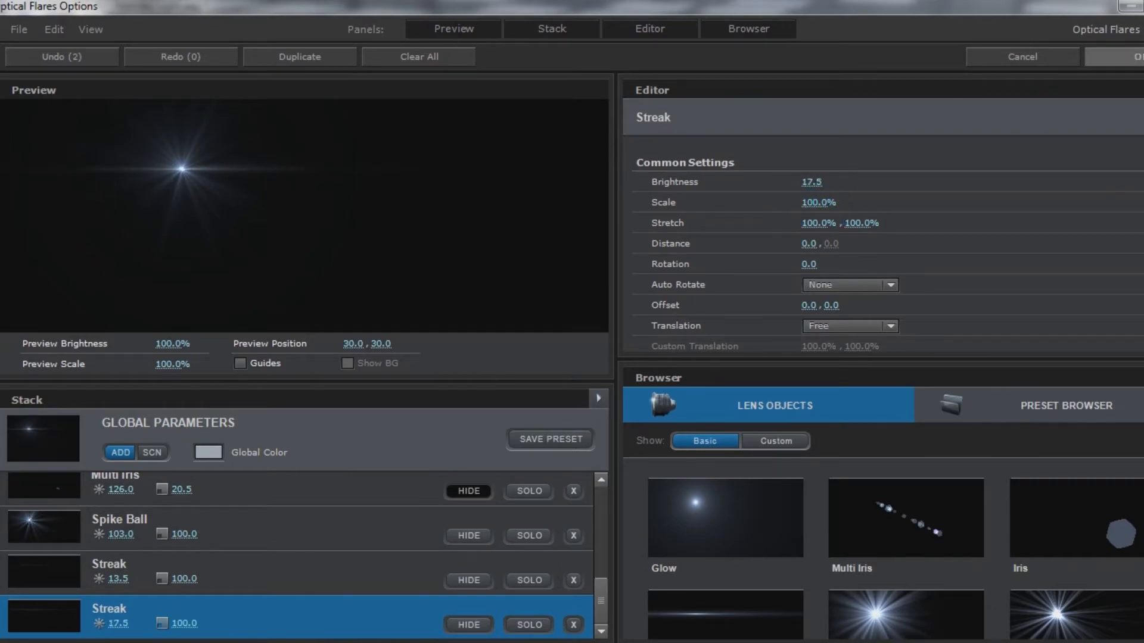
pyautogui.click(1136, 56)
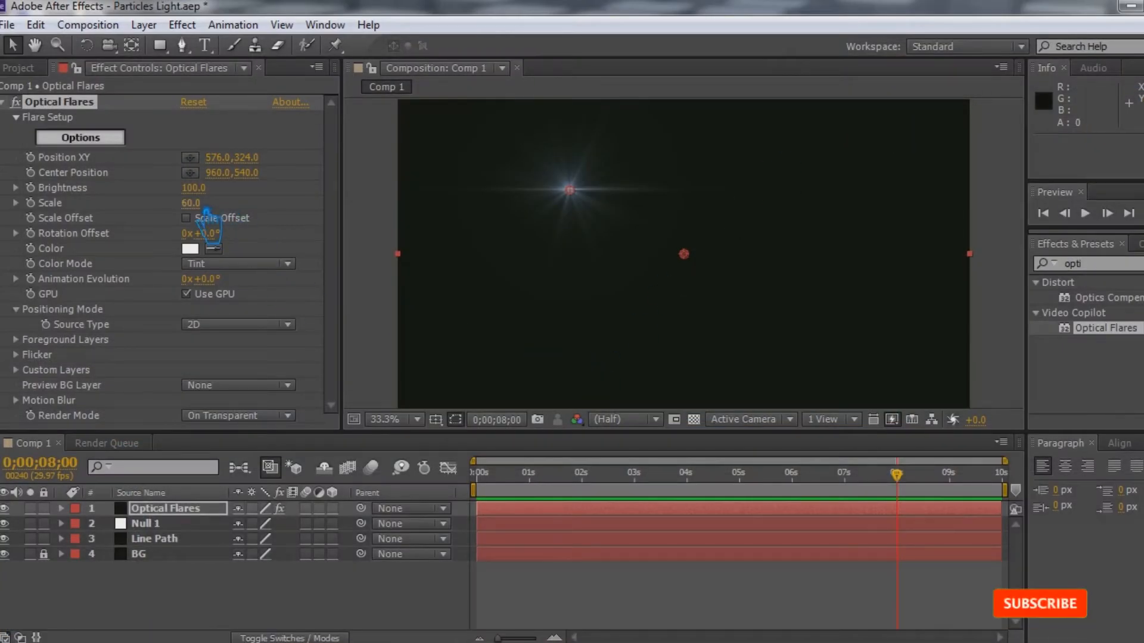
# Step: Set the Optical Flares effect's Scale to 90 and recheck the flare options without changing them
pyautogui.moveTo(206, 212); pyautogui.dragTo(223, 212)
pyautogui.click(349, 617)
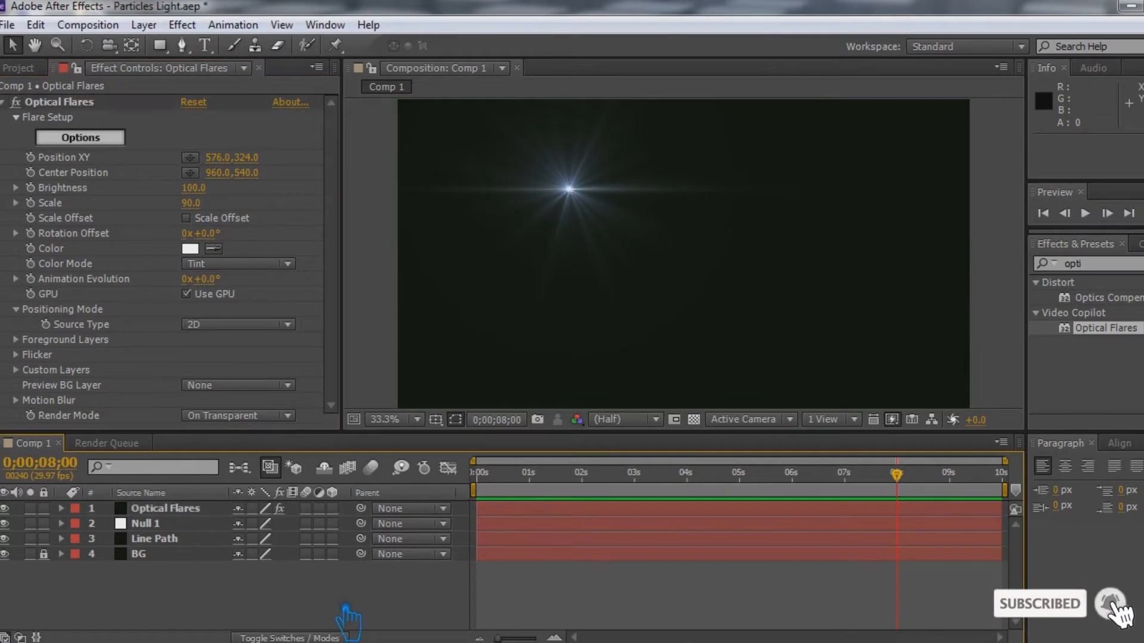
pyautogui.click(80, 137)
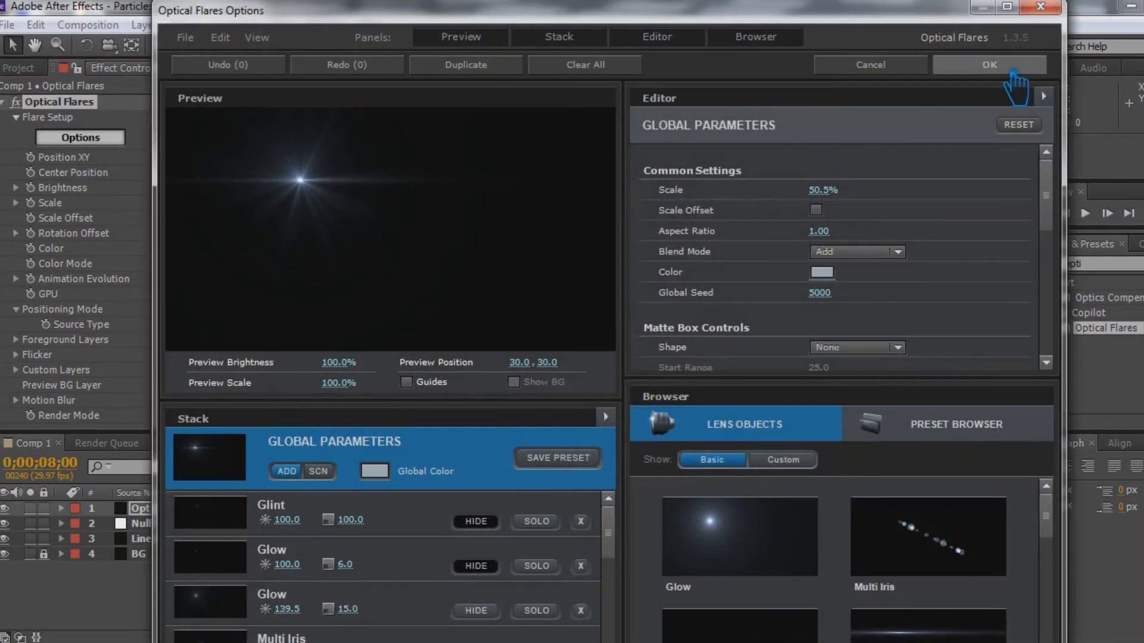
pyautogui.click(1010, 67)
# Step: Set the Optical Flares effect's Color to green 00FF42 and its Scale to 50
pyautogui.click(190, 249)
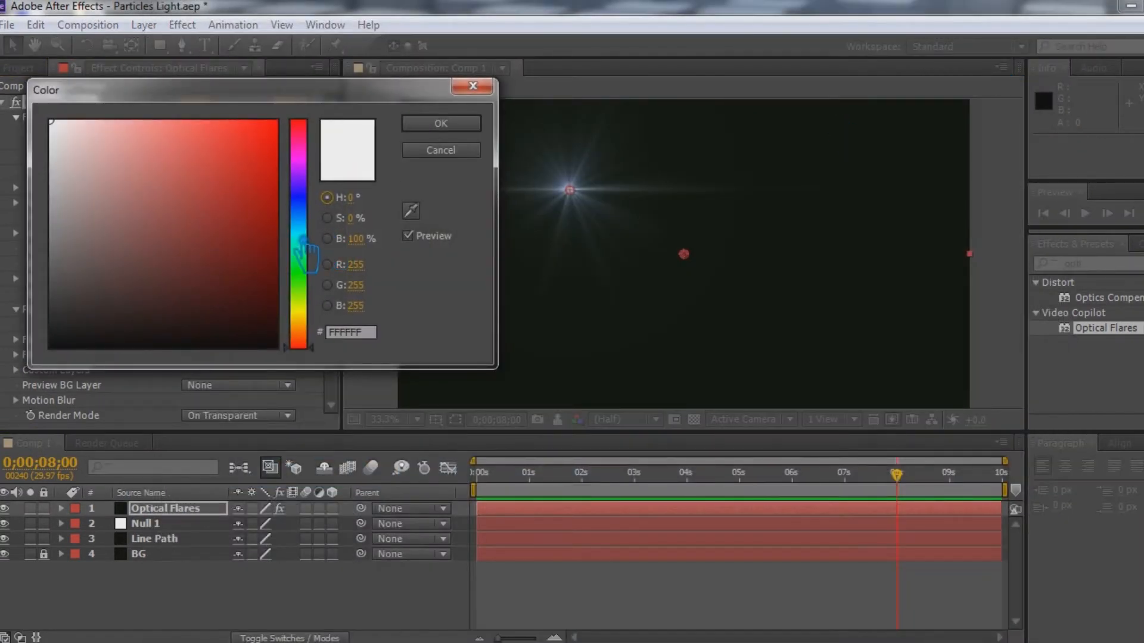
pyautogui.click(298, 236)
pyautogui.click(276, 124)
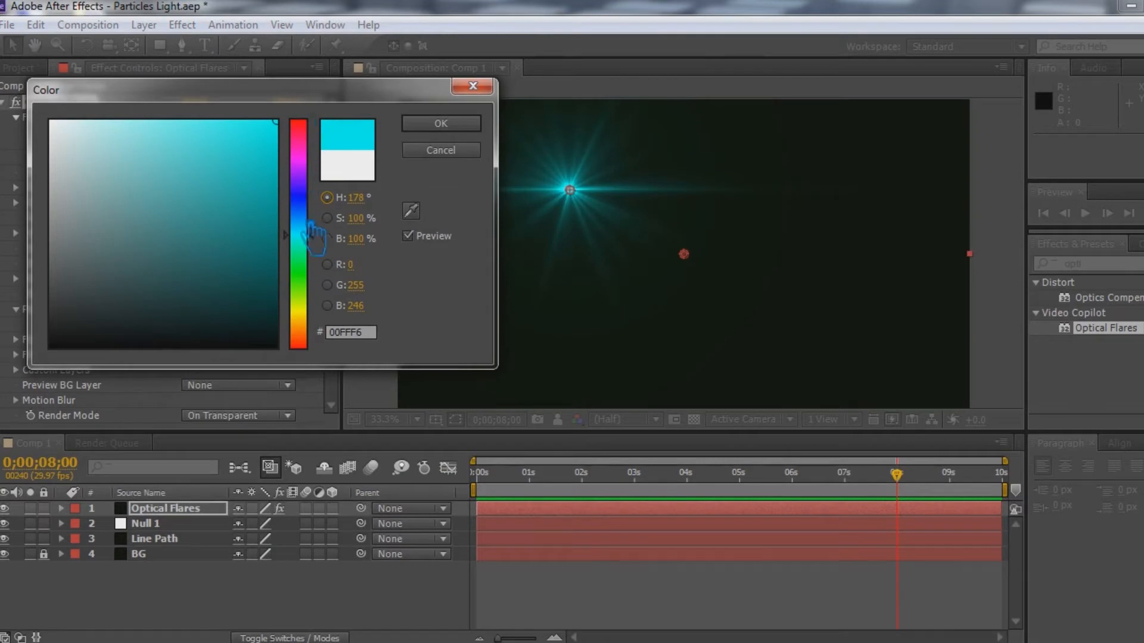
pyautogui.click(307, 230)
pyautogui.moveTo(314, 241); pyautogui.dragTo(314, 267)
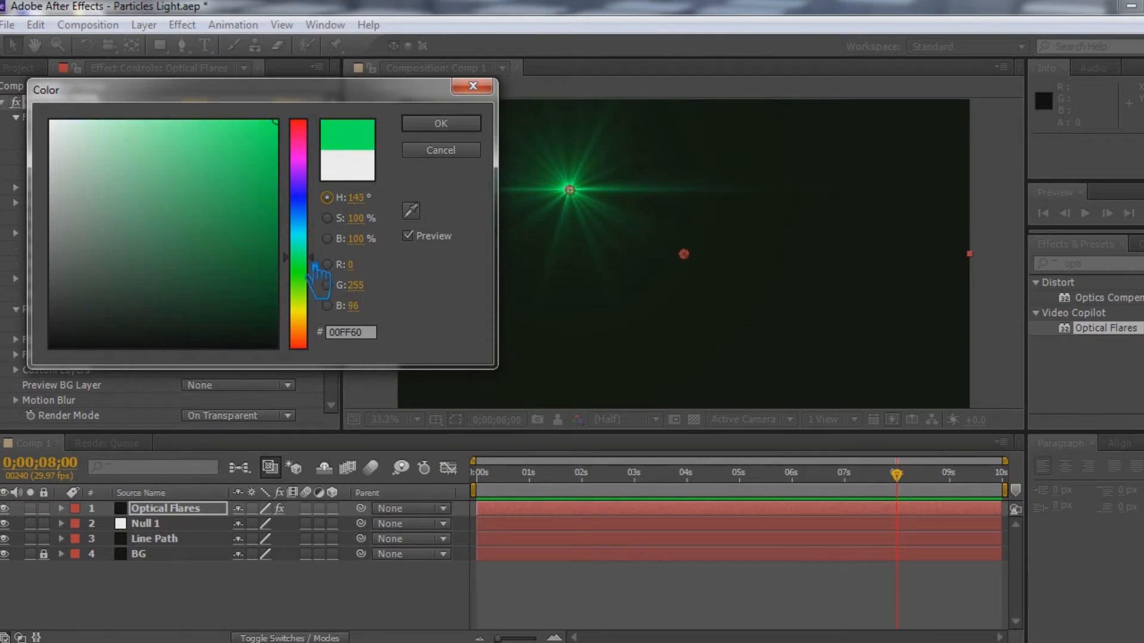
pyautogui.click(441, 123)
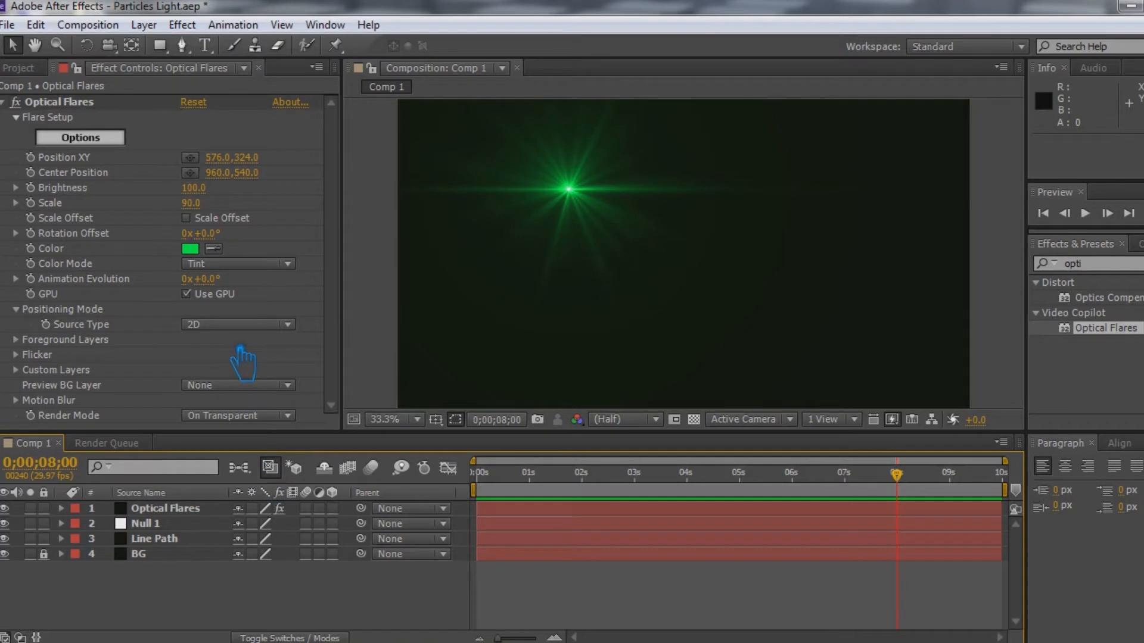
pyautogui.moveTo(207, 213); pyautogui.dragTo(220, 258)
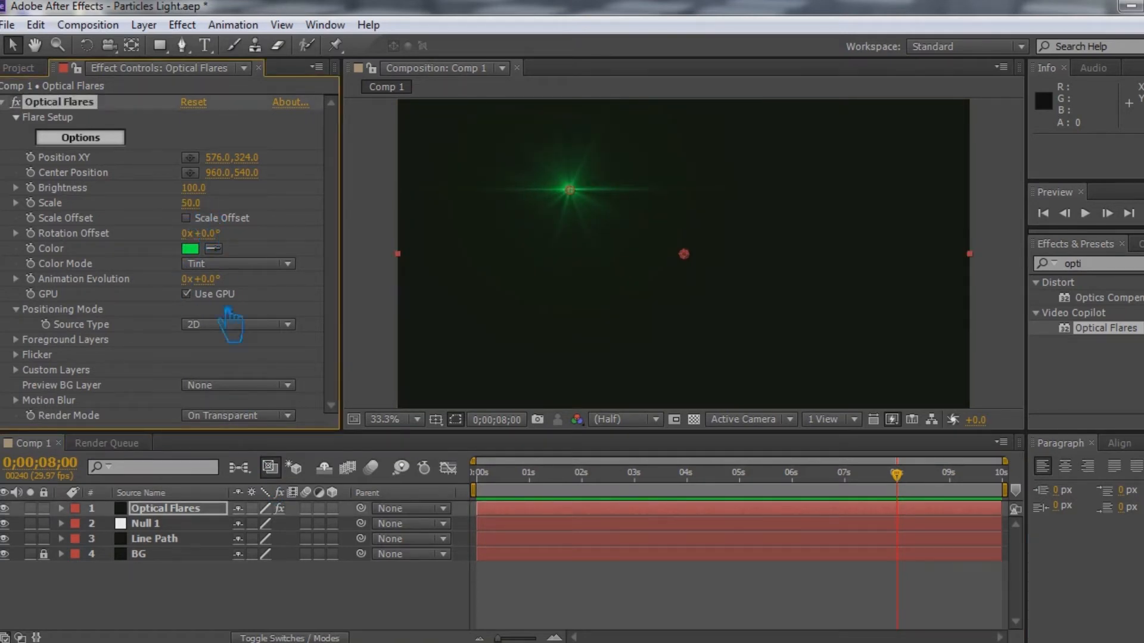
pyautogui.click(173, 525)
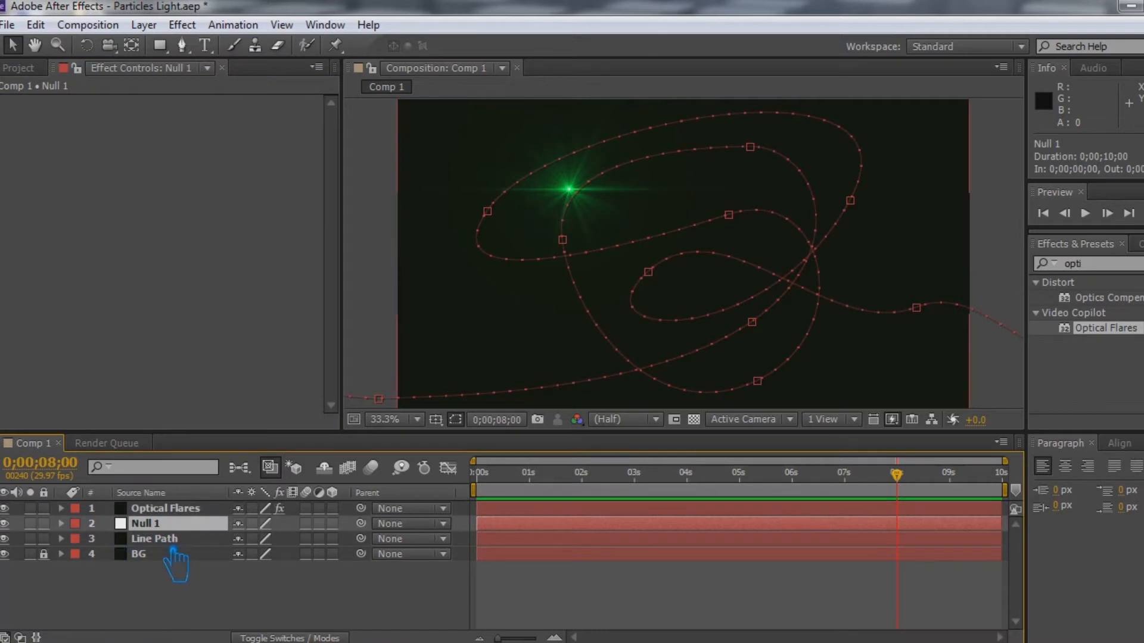
pyautogui.click(173, 544)
pyautogui.click(62, 539)
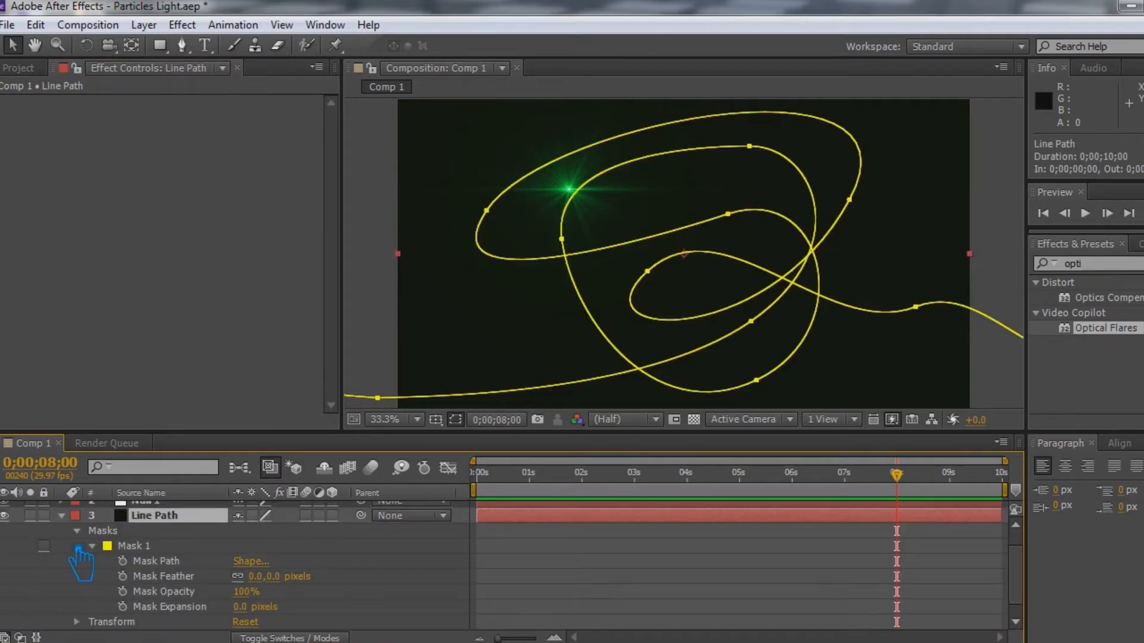
pyautogui.click(61, 515)
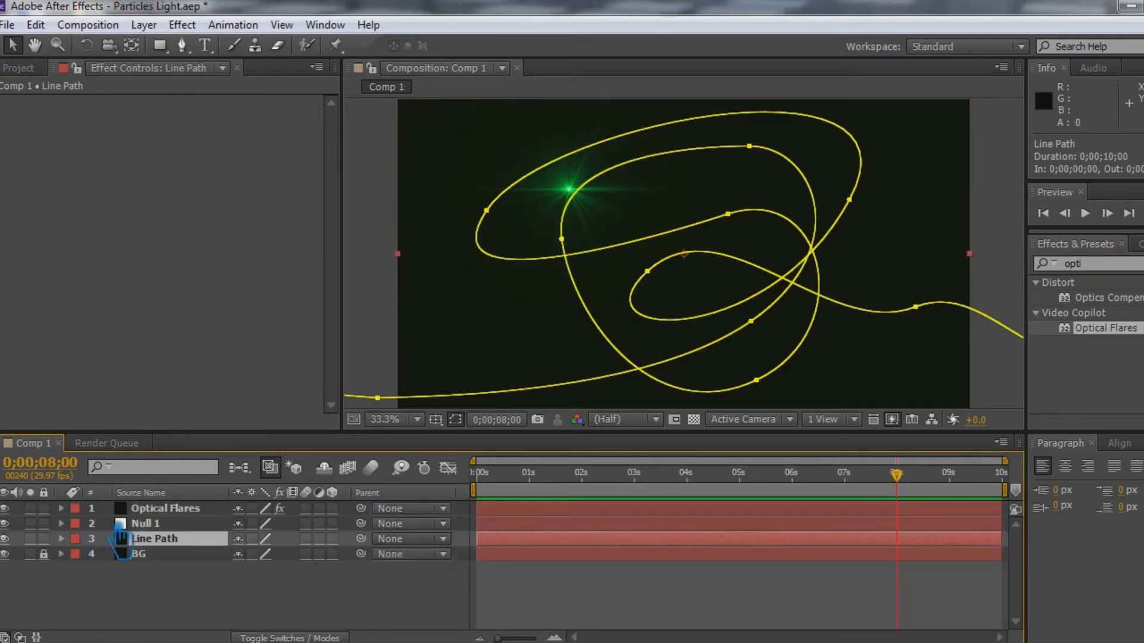
# Step: Copy all of Null 1's Position keyframes and set the current time to 0;00;00;00
pyautogui.click(173, 523)
pyautogui.click(62, 523)
pyautogui.click(154, 569)
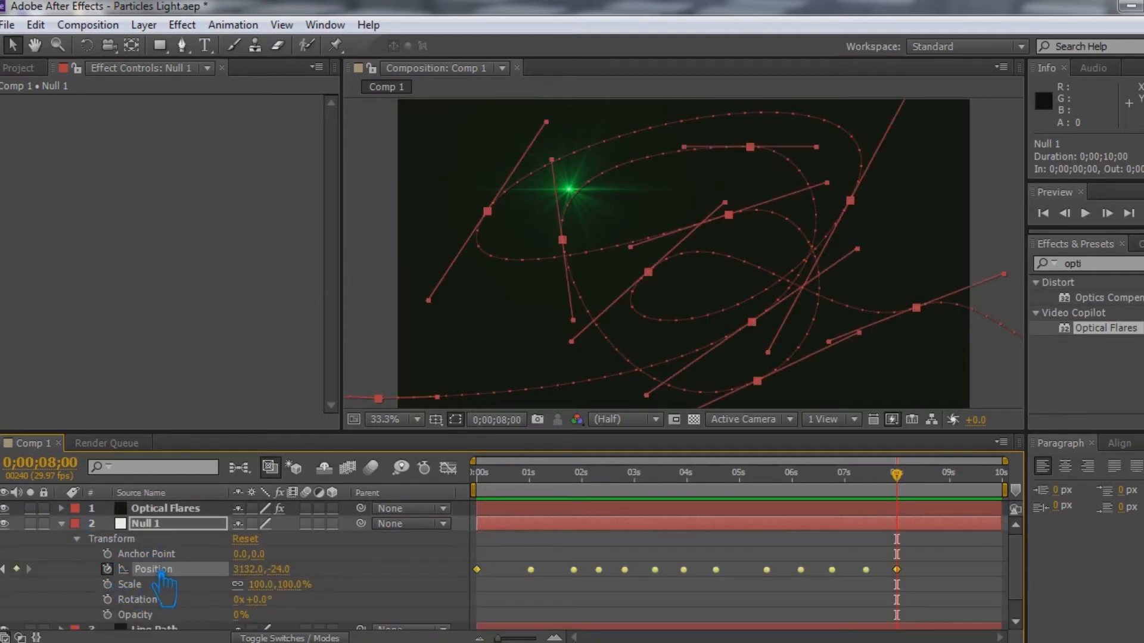
pyautogui.moveTo(933, 485); pyautogui.dragTo(477, 475)
pyautogui.hotkey('ctrl', 'c')
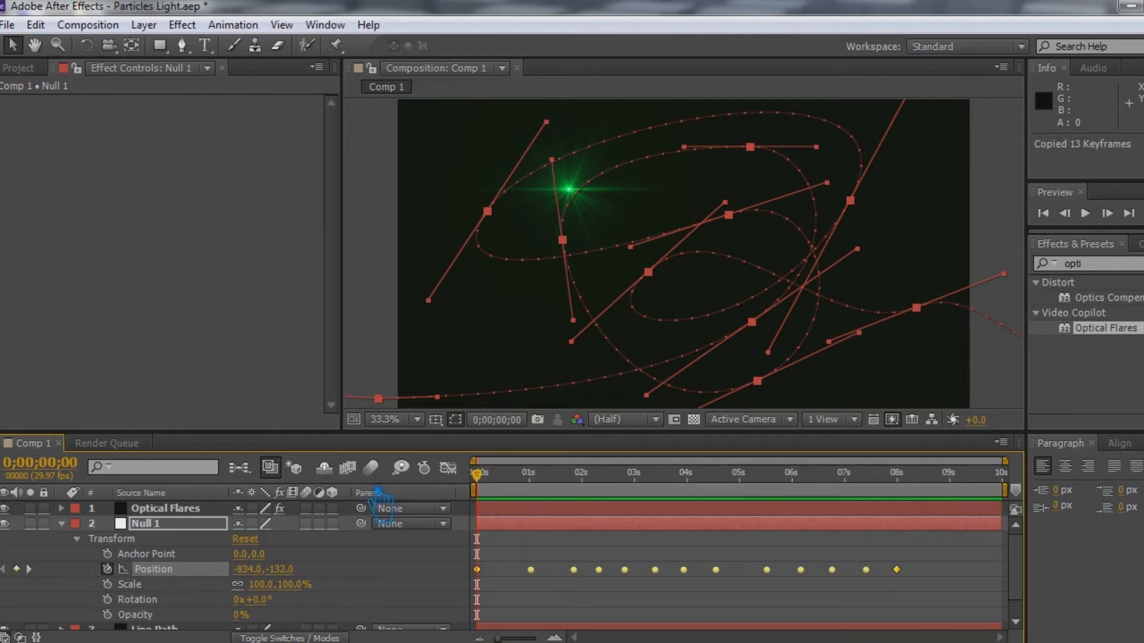
# Step: Paste the copied keyframes onto the Optical Flares effect's Position XY and scrub the timeline to check the flare's motion along the path
pyautogui.keyDown('ctrl'); pyautogui.click(165, 508); pyautogui.keyUp('ctrl')
pyautogui.click(61, 508)
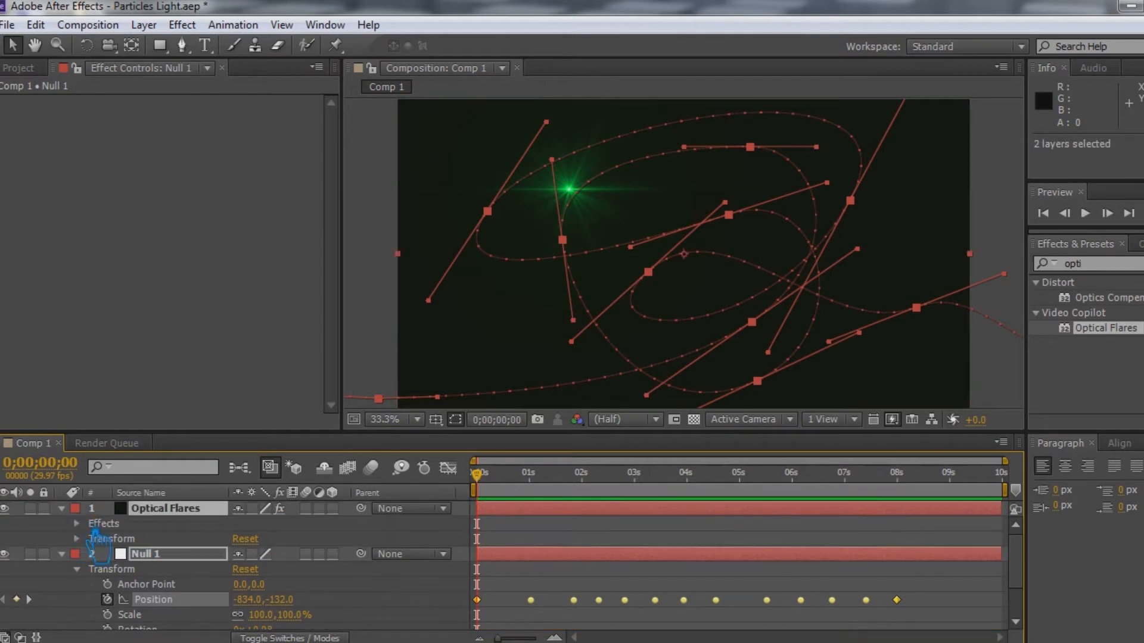
pyautogui.click(78, 524)
pyautogui.click(92, 538)
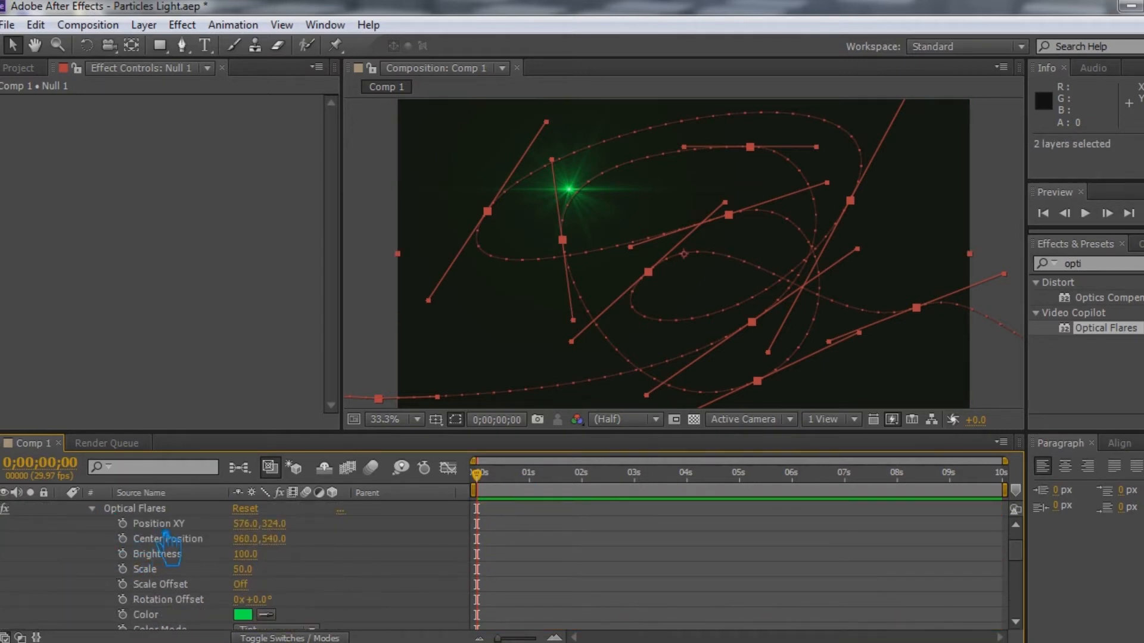
pyautogui.click(166, 531)
pyautogui.hotkey('ctrl', 'v')
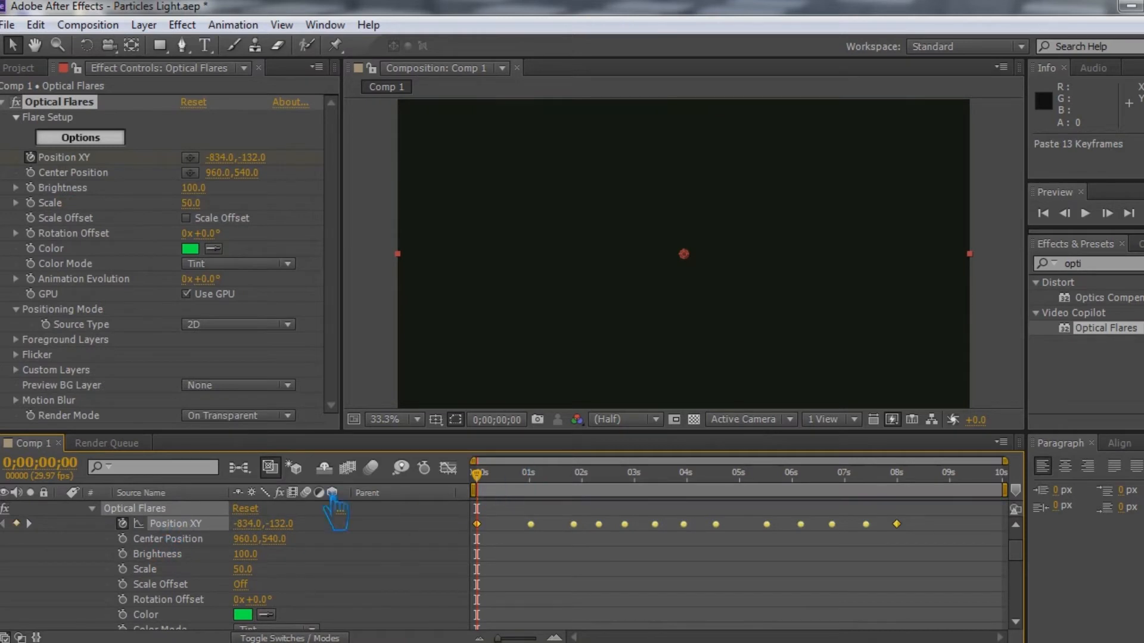
pyautogui.click(61, 509)
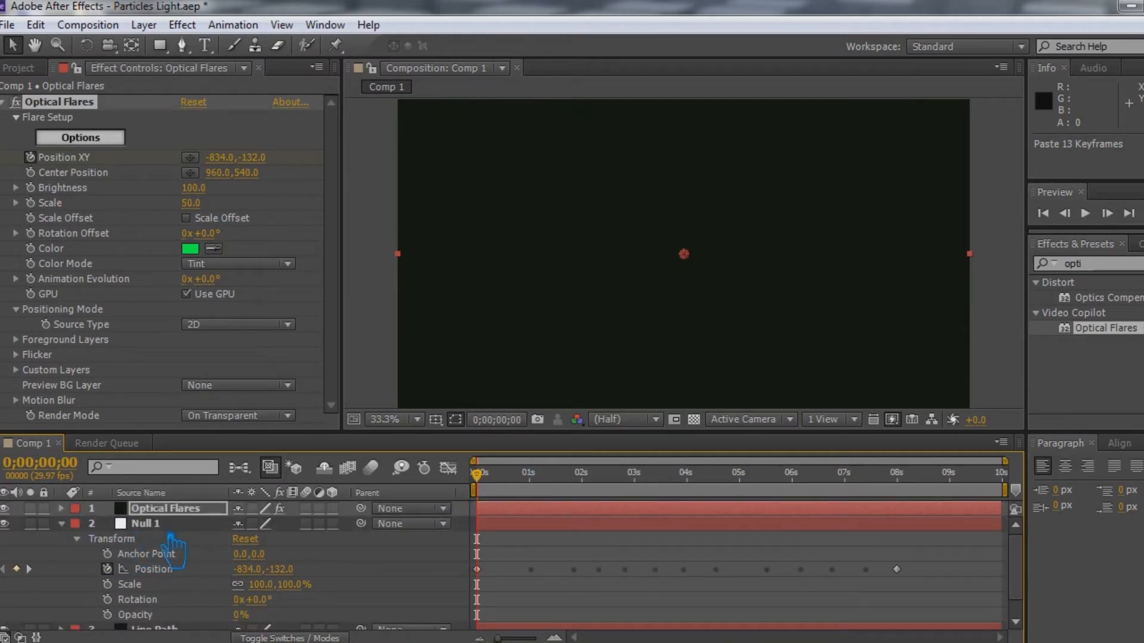
pyautogui.click(171, 525)
pyautogui.moveTo(477, 486); pyautogui.dragTo(834, 517)
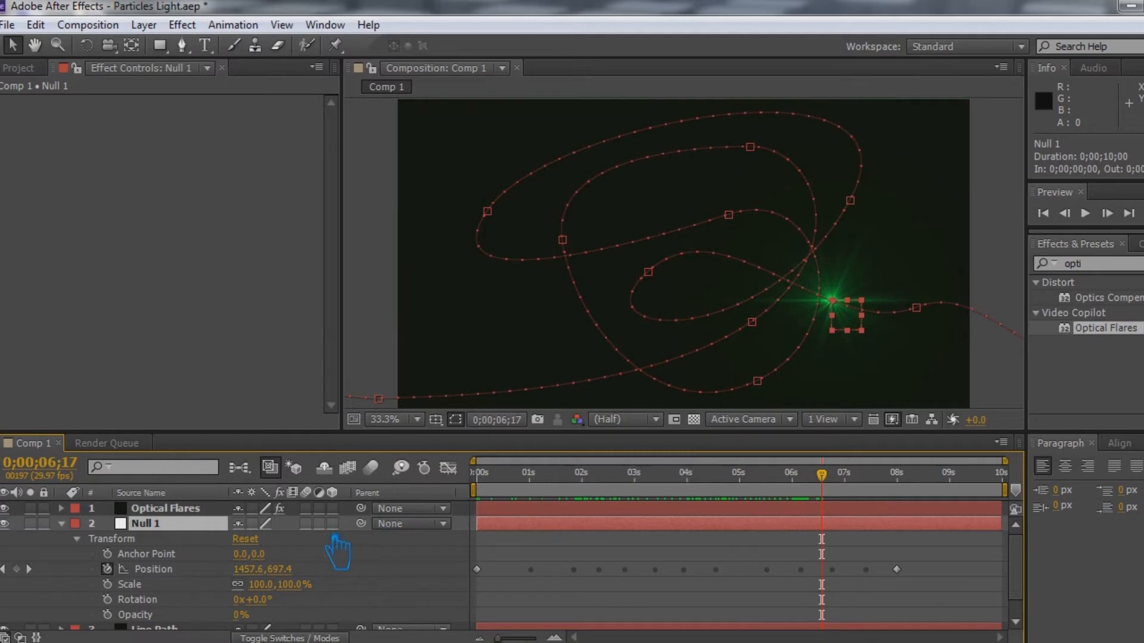
# Step: In the flare options, set the second Streak's brightness to 1.5 and the Spike Ball's to 96, and apply them
pyautogui.click(181, 511)
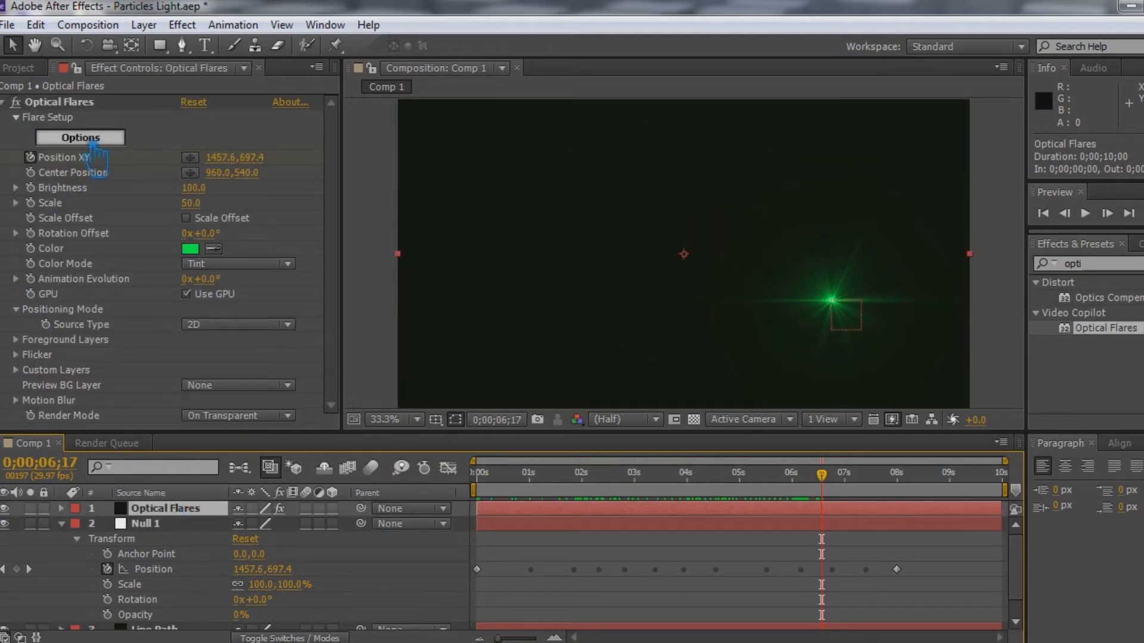
pyautogui.click(81, 138)
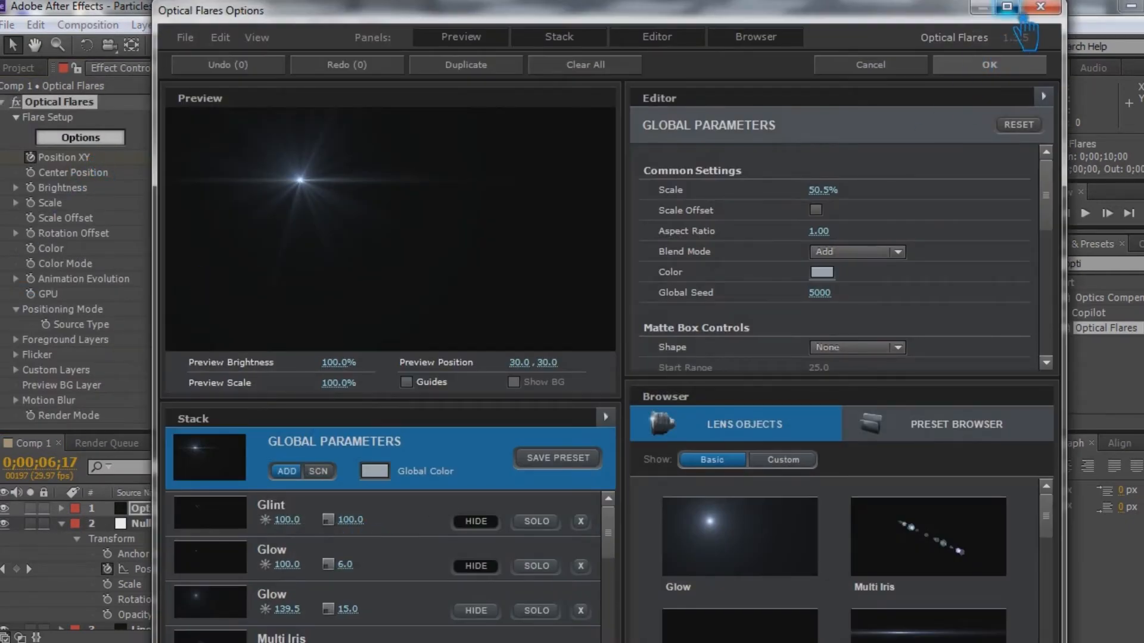
pyautogui.click(1007, 6)
pyautogui.scroll(-3, 107, 554)
pyautogui.click(53, 619)
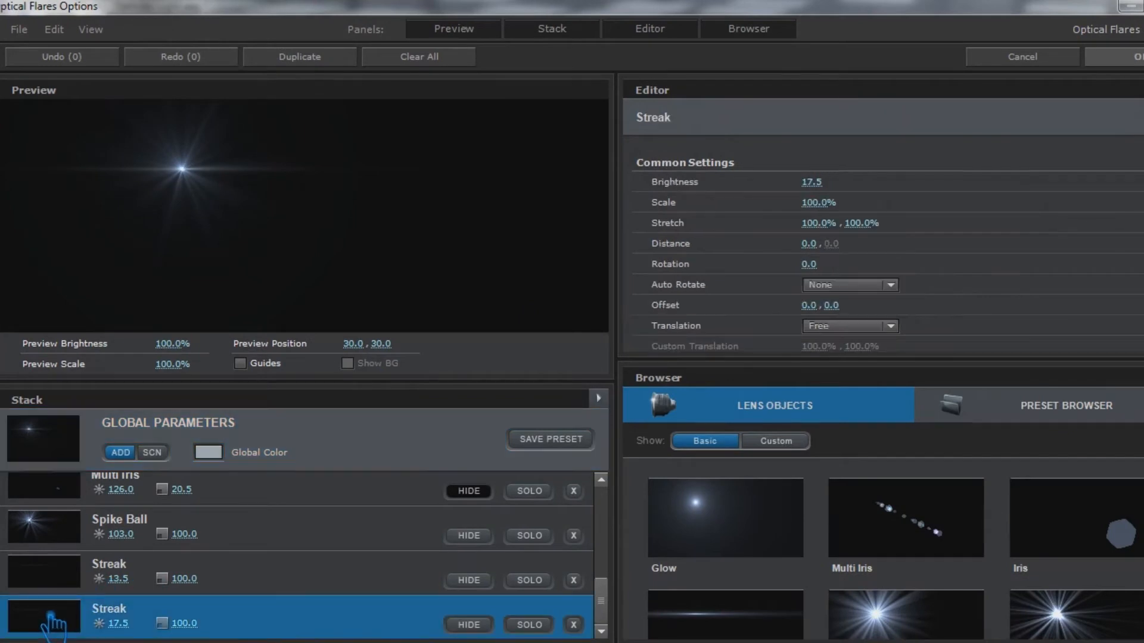
pyautogui.moveTo(835, 190); pyautogui.dragTo(803, 191)
pyautogui.click(260, 552)
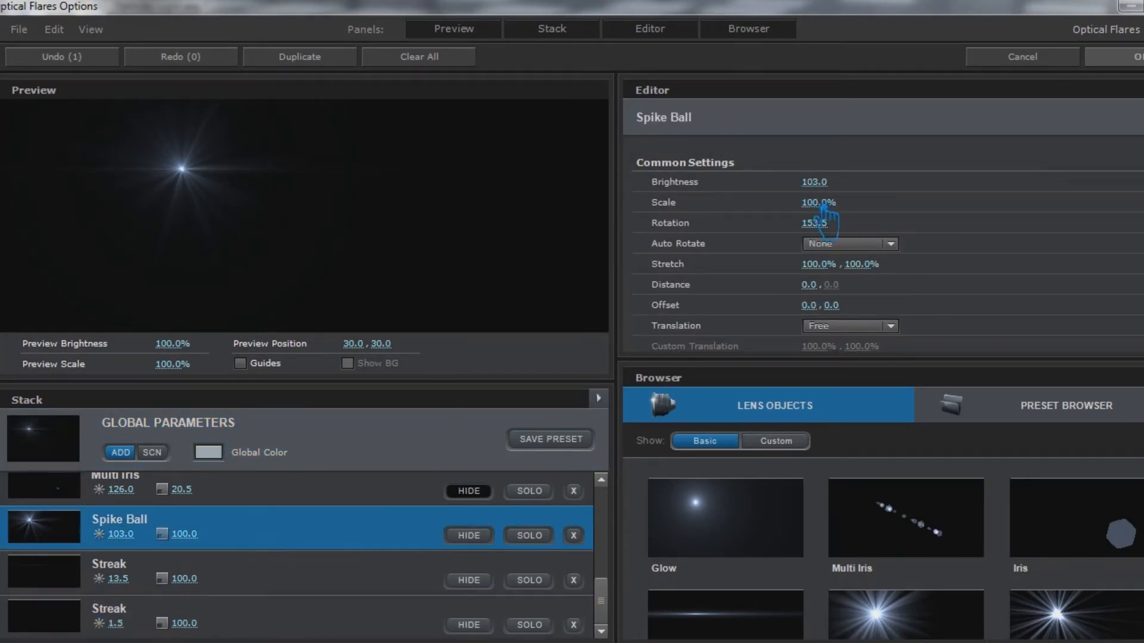
pyautogui.moveTo(837, 190)
pyautogui.mouseDown()
pyautogui.moveTo(772, 198)
pyautogui.moveTo(873, 197)
pyautogui.moveTo(788, 203)
pyautogui.moveTo(834, 203)
pyautogui.mouseUp()
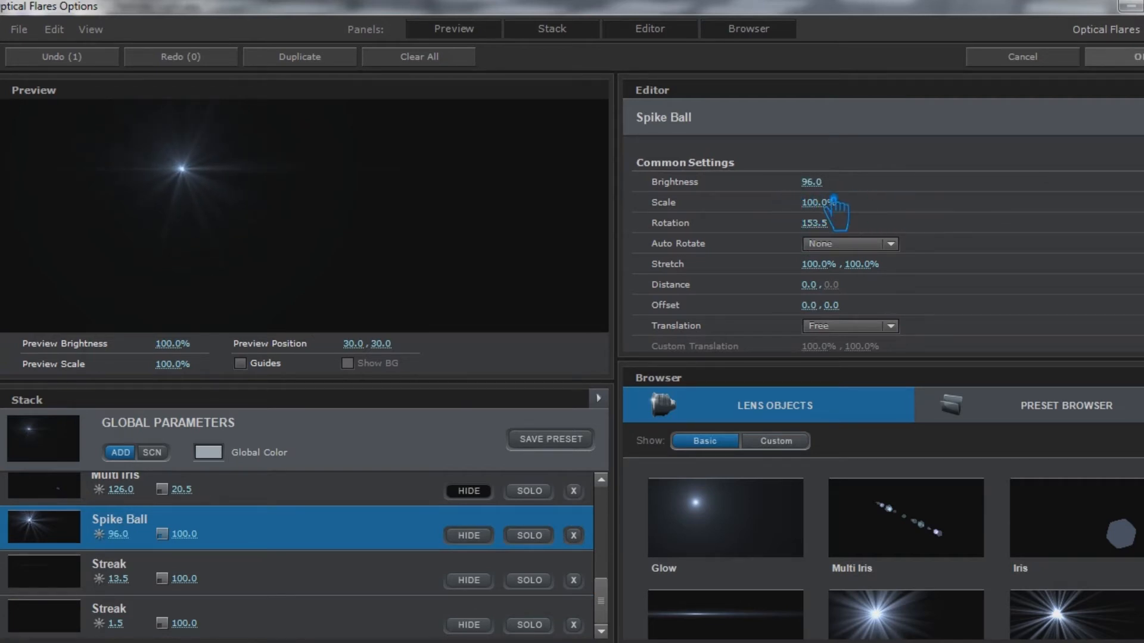
pyautogui.click(1113, 56)
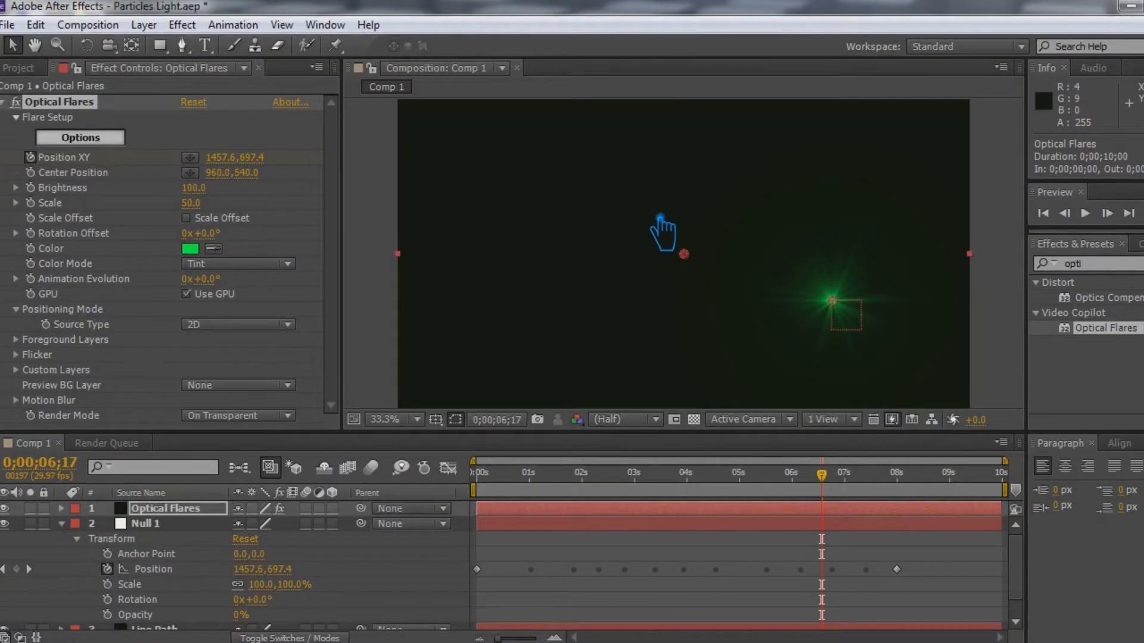
# Step: Set the Optical Flares effect's Scale to 70, collapse Null 1's properties, and save the project
pyautogui.moveTo(198, 210); pyautogui.dragTo(200, 211)
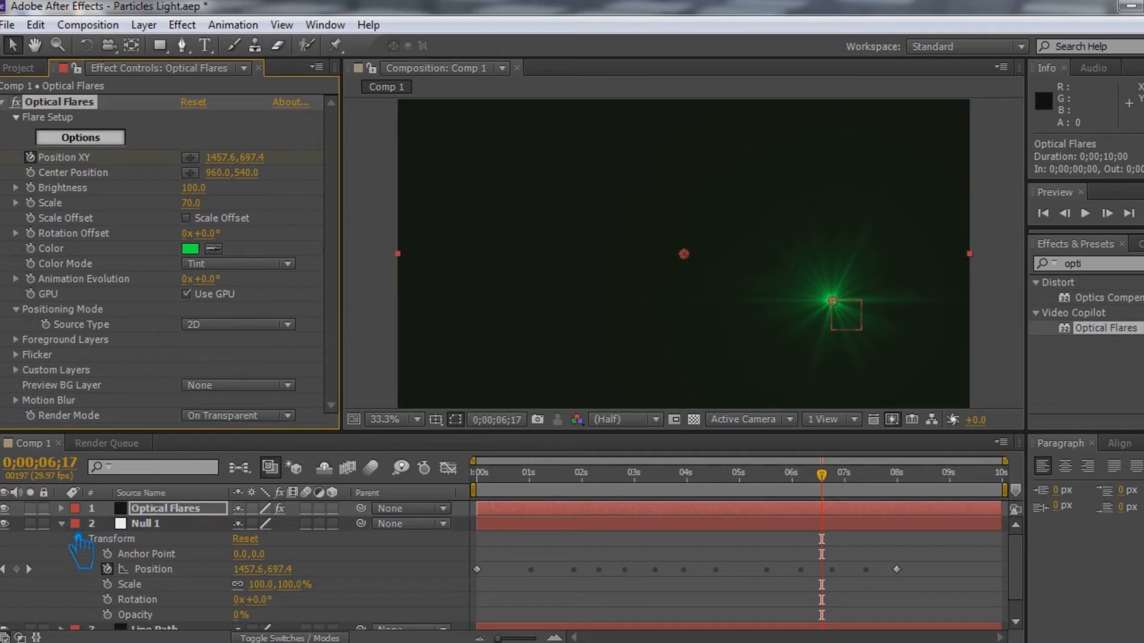
pyautogui.click(62, 525)
pyautogui.click(159, 525)
pyautogui.hotkey('ctrl', 's')
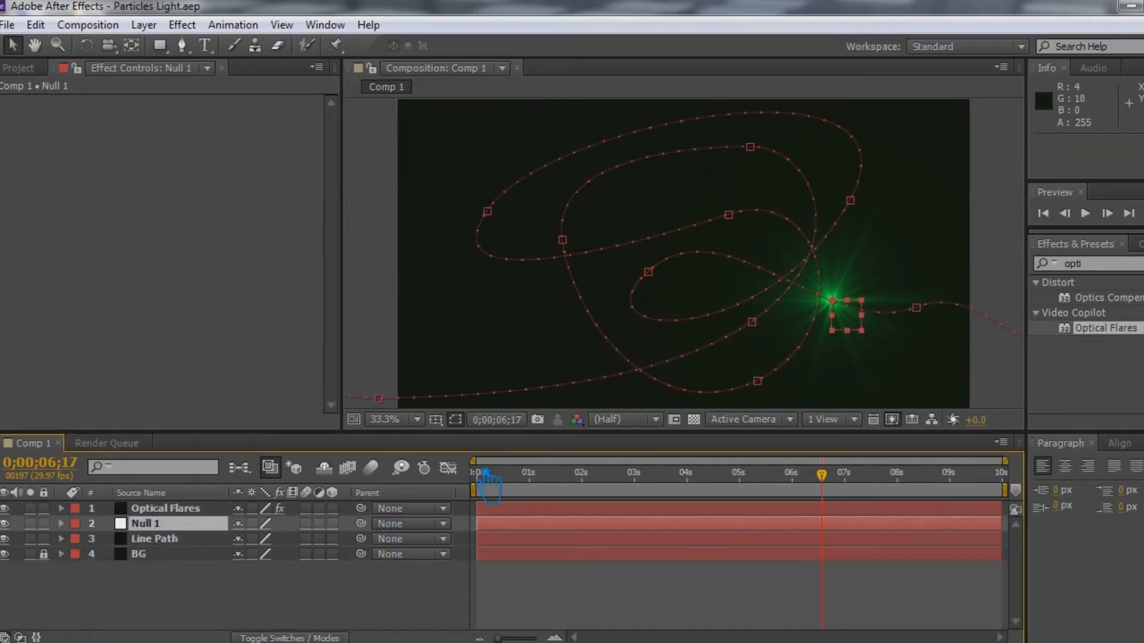
# Step: Move the current time to 0;00;05;17 and check the hex code of the Optical Flares effect's Color
pyautogui.moveTo(831, 486); pyautogui.dragTo(790, 513)
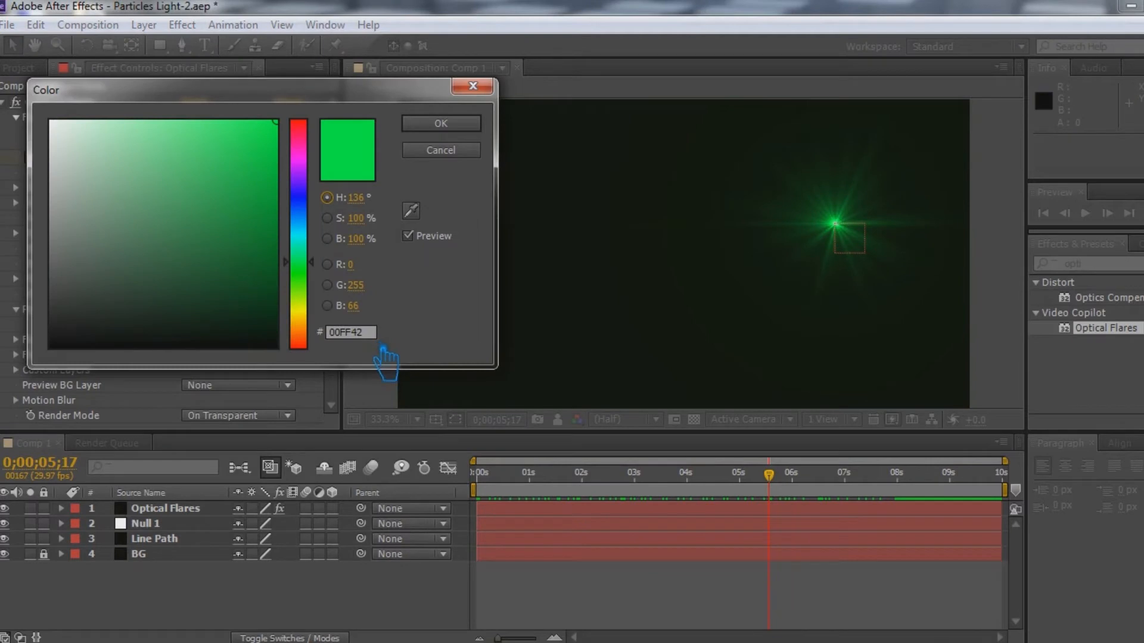
pyautogui.click(357, 333)
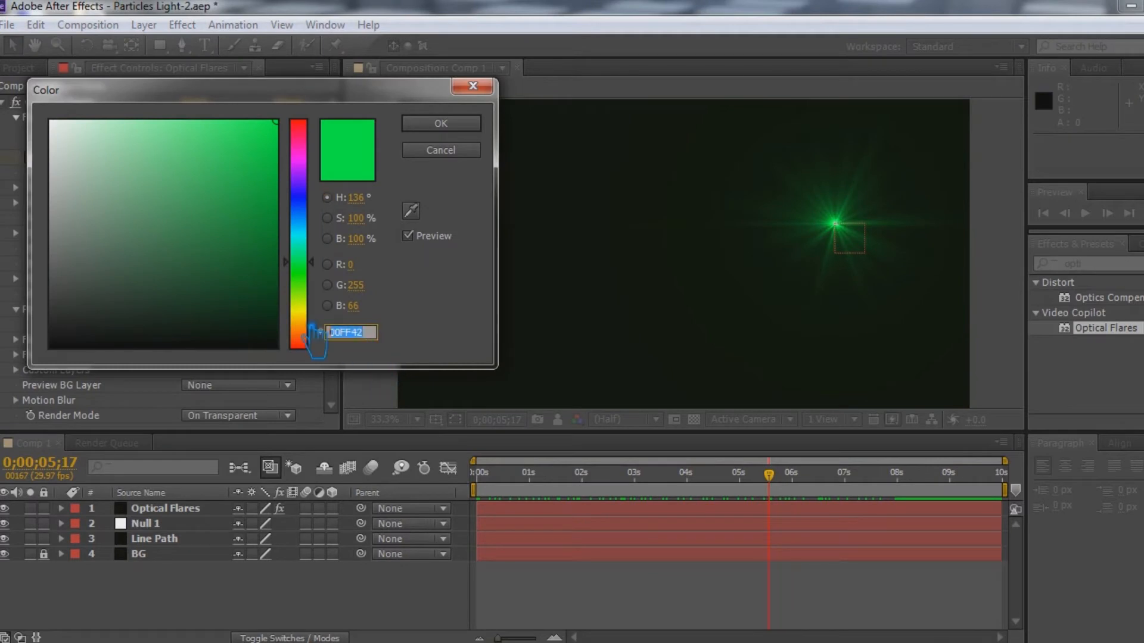
pyautogui.click(471, 126)
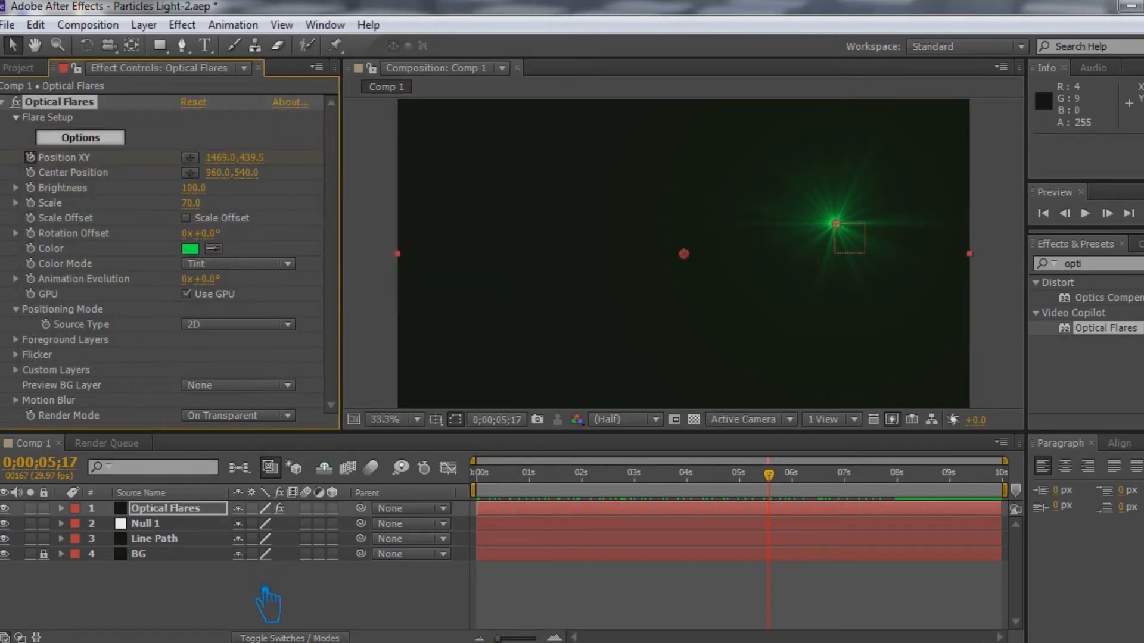
# Step: Create a 1920 × 1080 px solid layer named "particles"
pyautogui.rightClick(298, 599)
pyautogui.moveTo(428, 398)
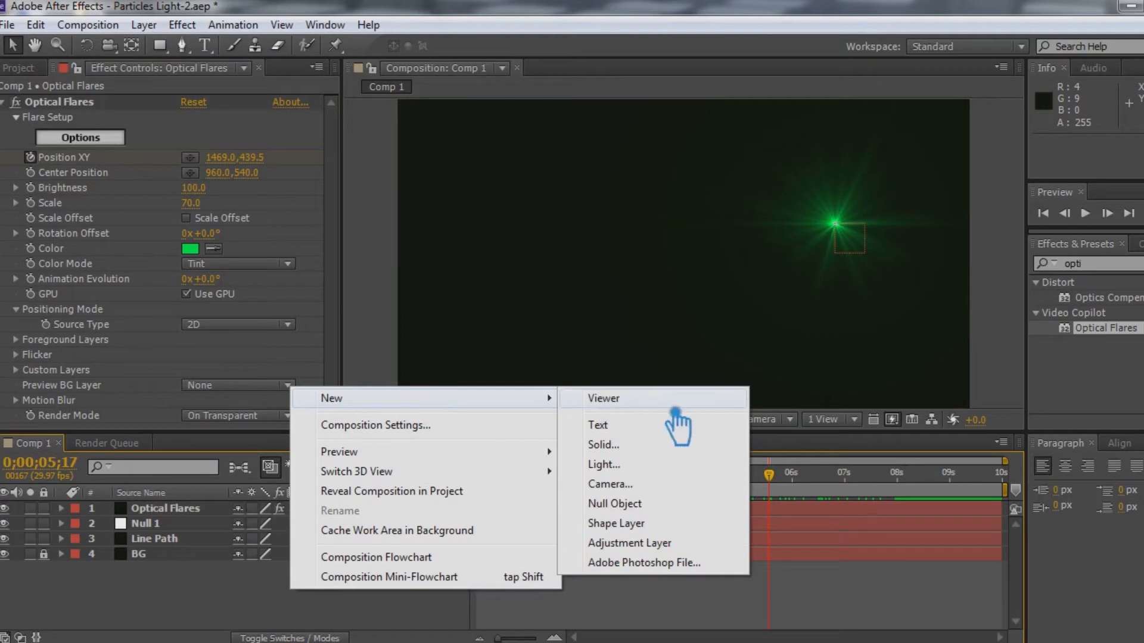
pyautogui.click(636, 445)
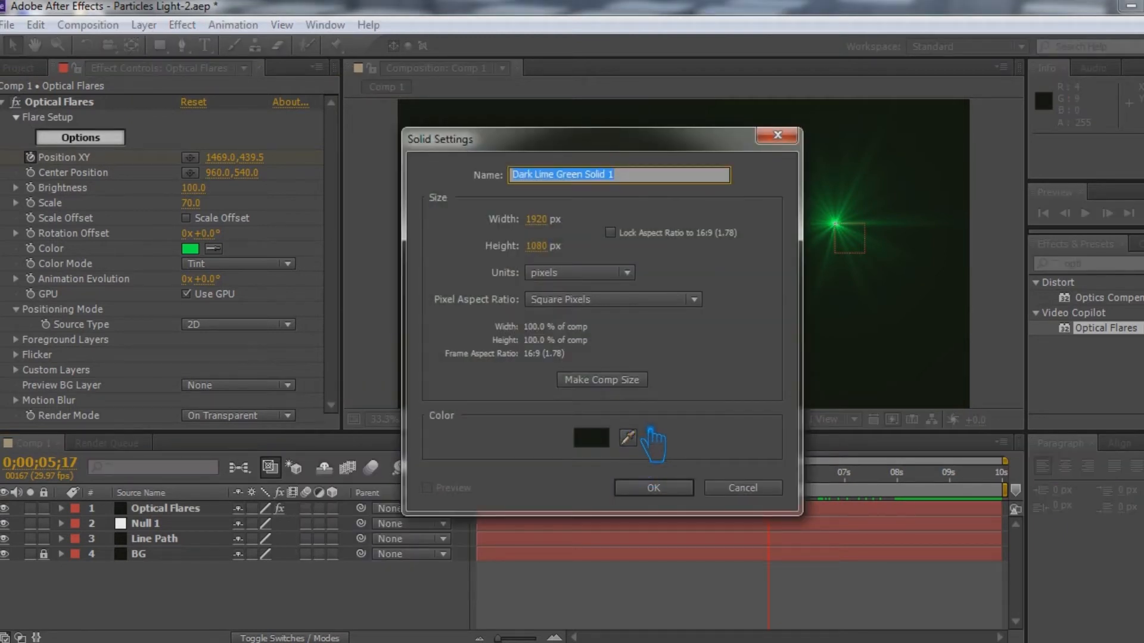
pyautogui.write('particles')
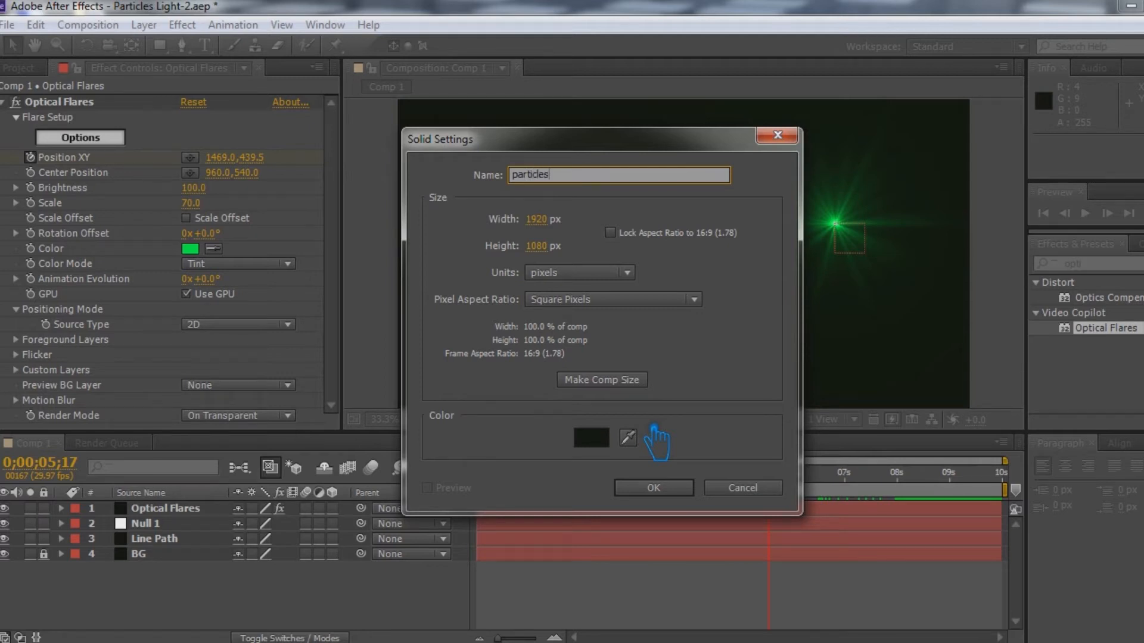
pyautogui.click(670, 487)
# Step: Search the effects for "particu" and apply the Trapcode Particular effect to the particles layer
pyautogui.click(1133, 271)
pyautogui.moveTo(1133, 272); pyautogui.dragTo(989, 267)
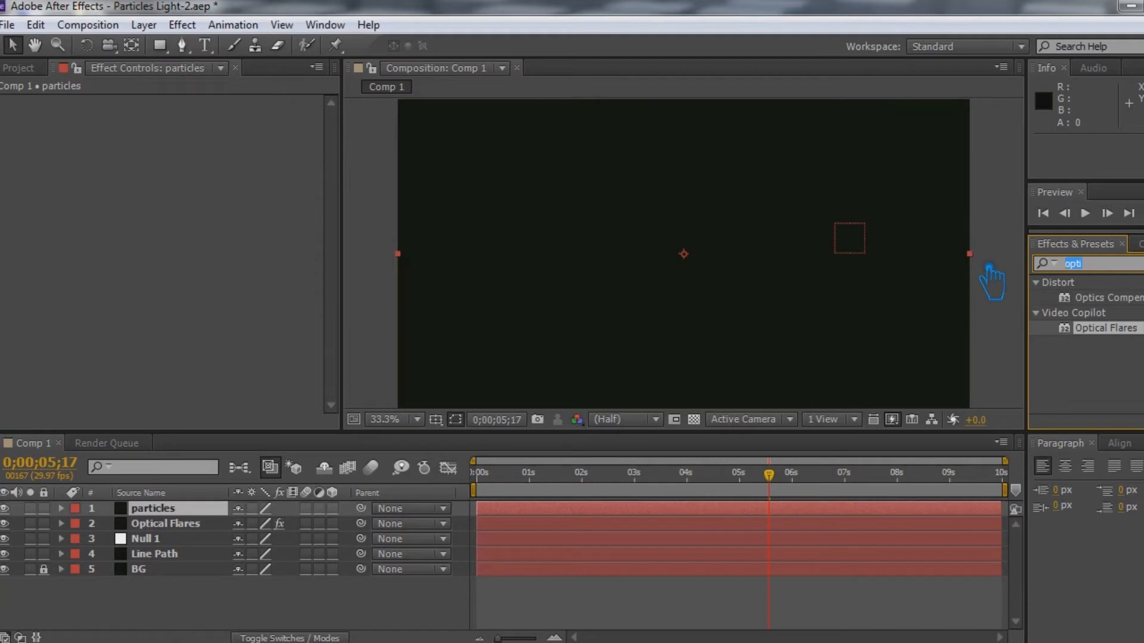
pyautogui.write('particu')
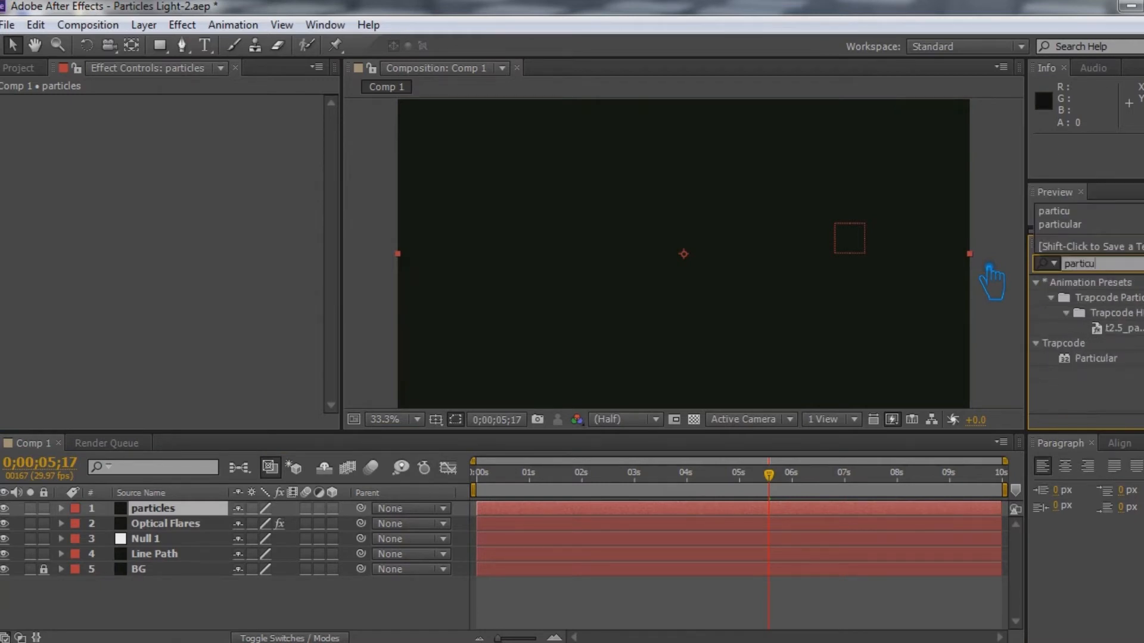
pyautogui.click(1085, 358)
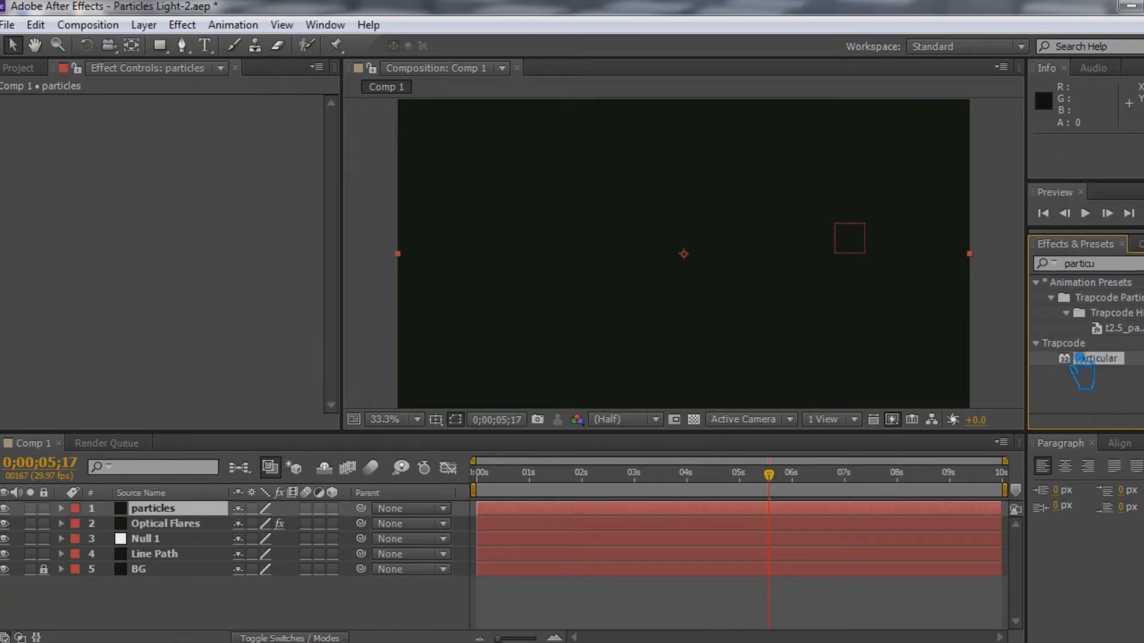
pyautogui.click(179, 510)
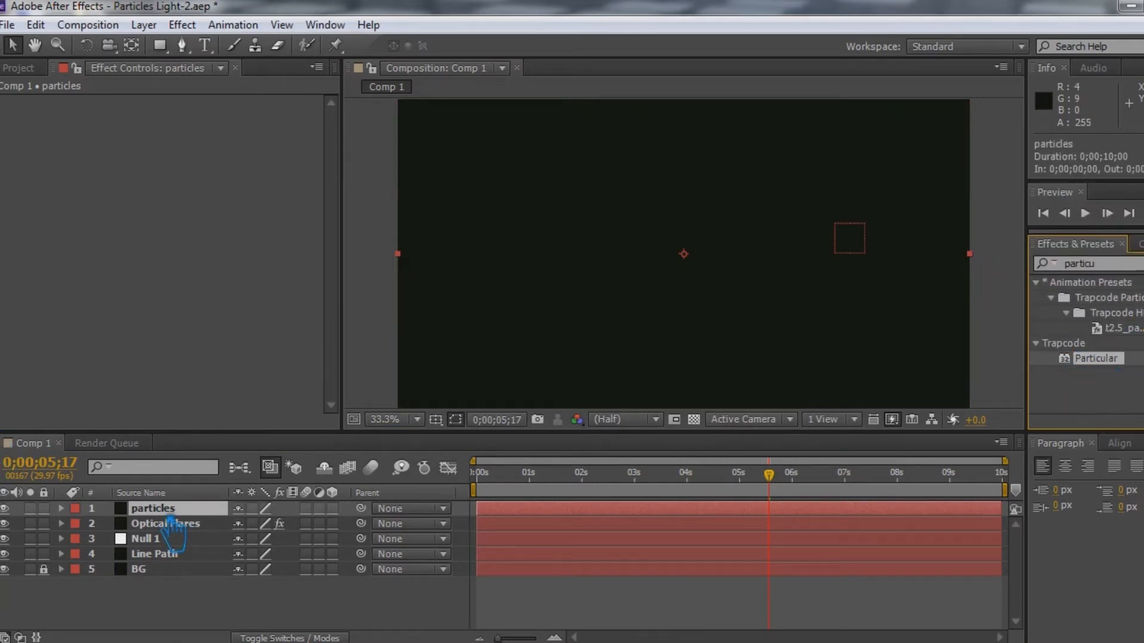
pyautogui.click(182, 24)
pyautogui.moveTo(274, 506)
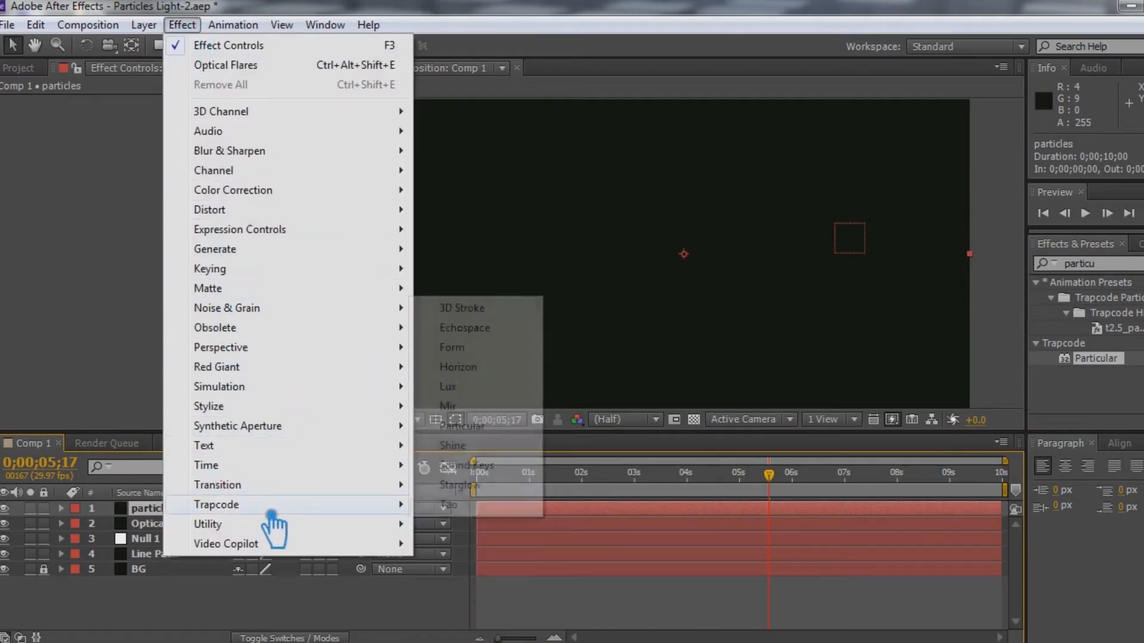
pyautogui.click(484, 428)
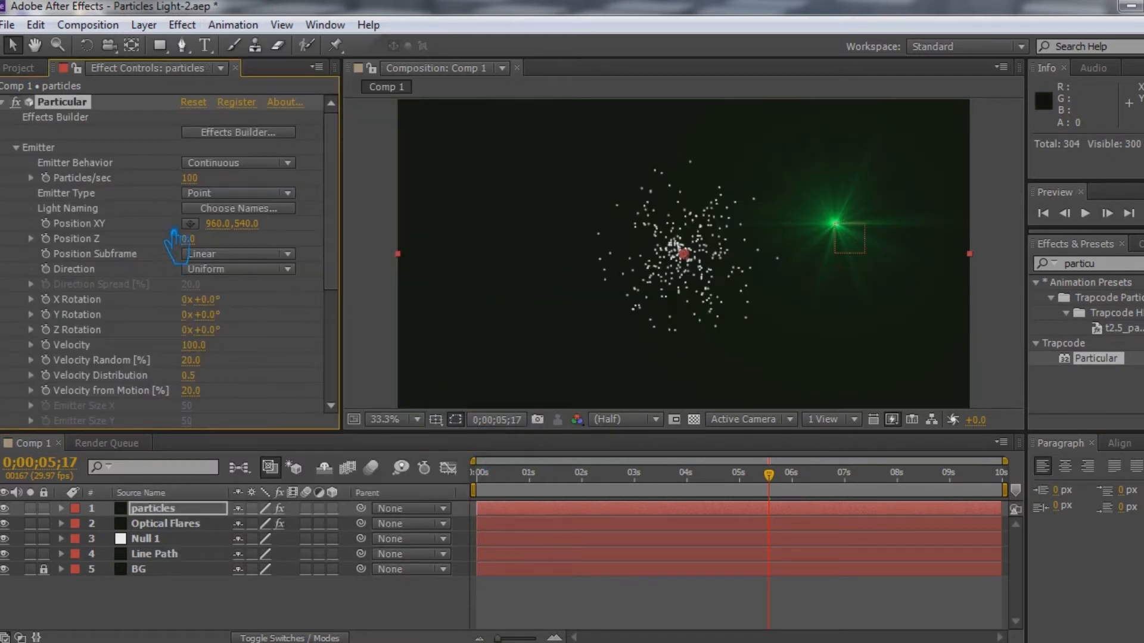
# Step: Set the Particular emitter's Particles/sec to 500 and its Velocity to 50
pyautogui.click(192, 178)
pyautogui.write('500')
pyautogui.press('Return')
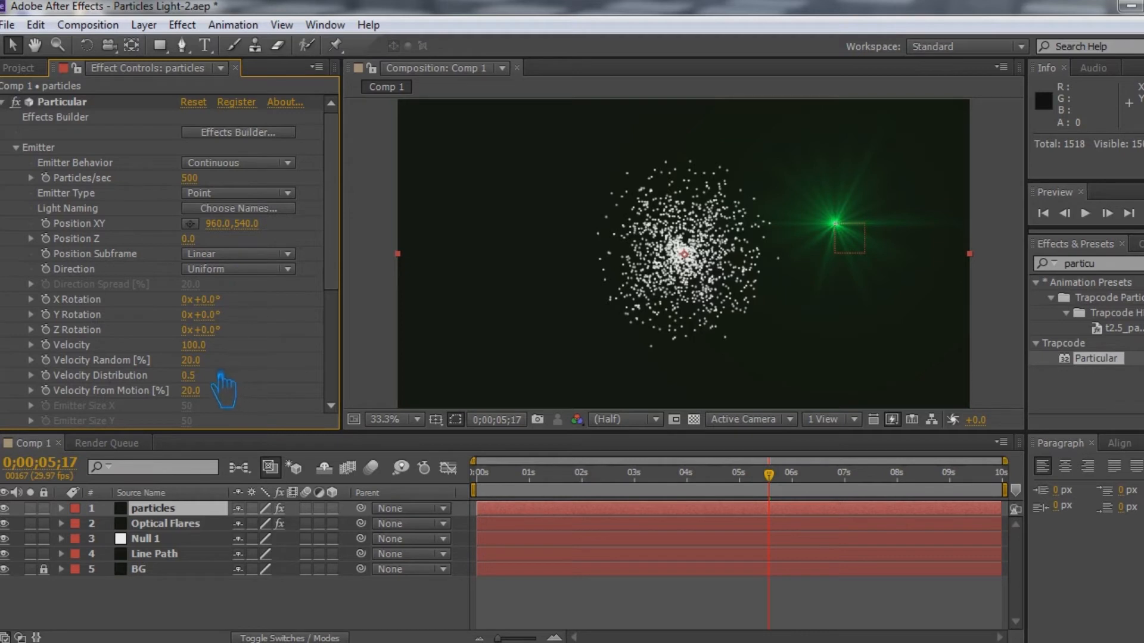
pyautogui.click(206, 357)
pyautogui.moveTo(205, 357); pyautogui.dragTo(215, 361)
# Step: Set the Particular effect's particle Color to the copied green hex code of the optical flare
pyautogui.scroll(-3, 216, 361)
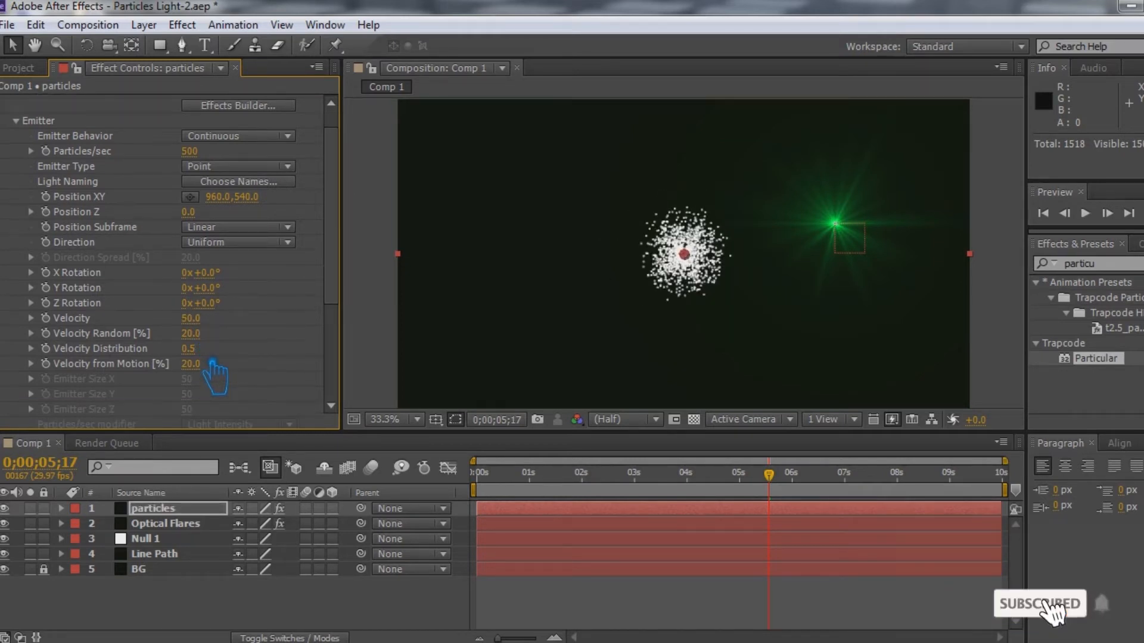
pyautogui.scroll(-2, 215, 361)
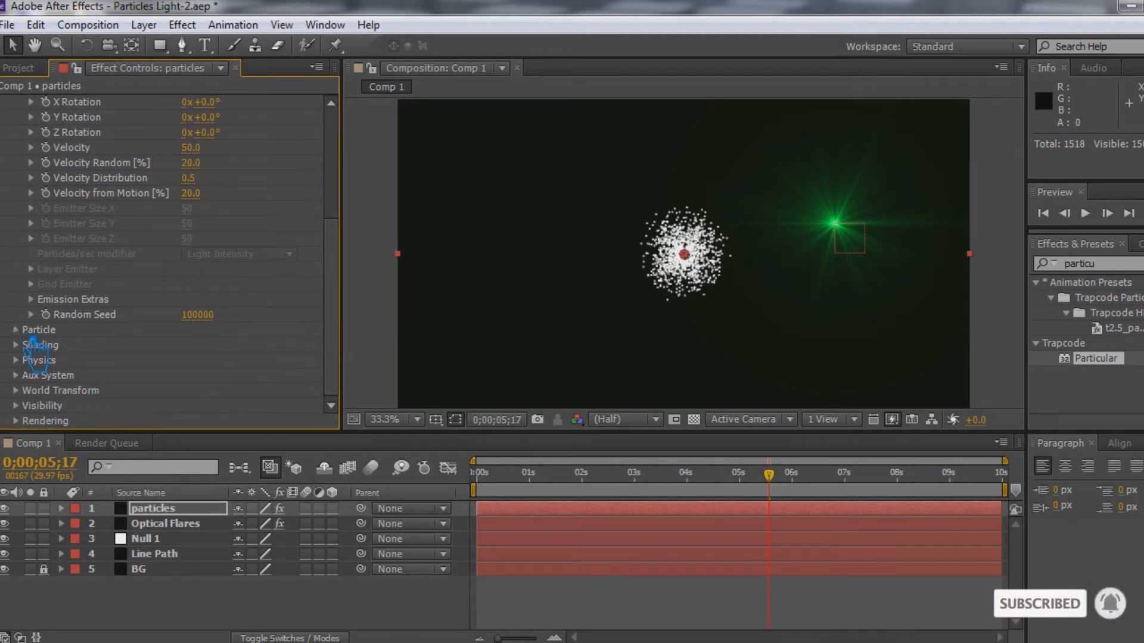
pyautogui.click(30, 337)
pyautogui.click(191, 330)
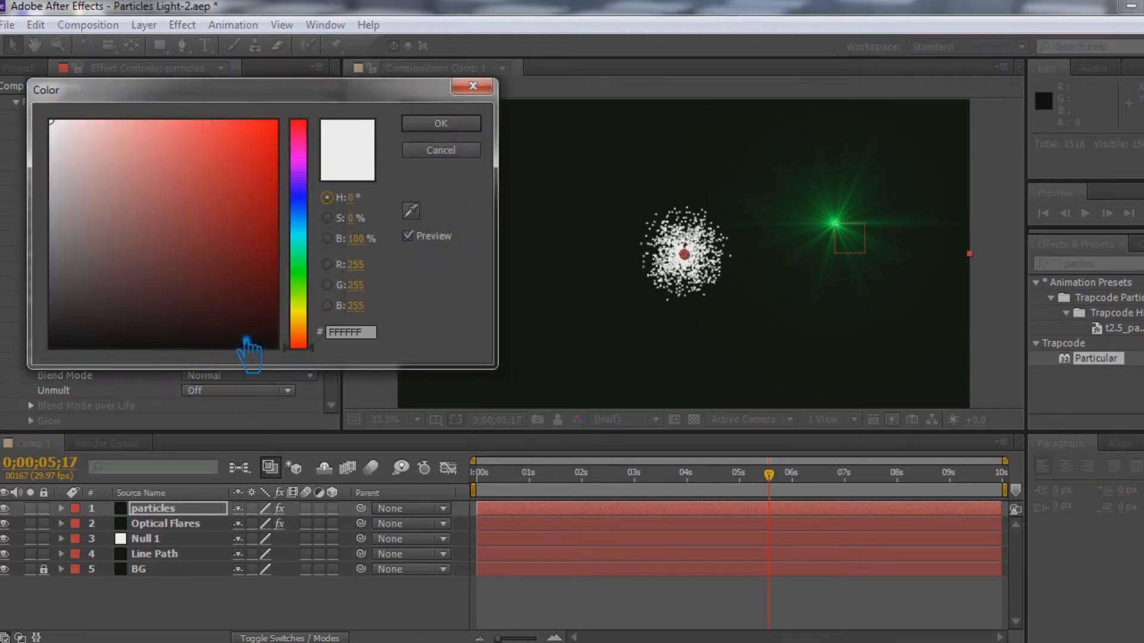
pyautogui.moveTo(373, 333); pyautogui.dragTo(311, 329)
pyautogui.hotkey('ctrl', 'v')
pyautogui.click(466, 128)
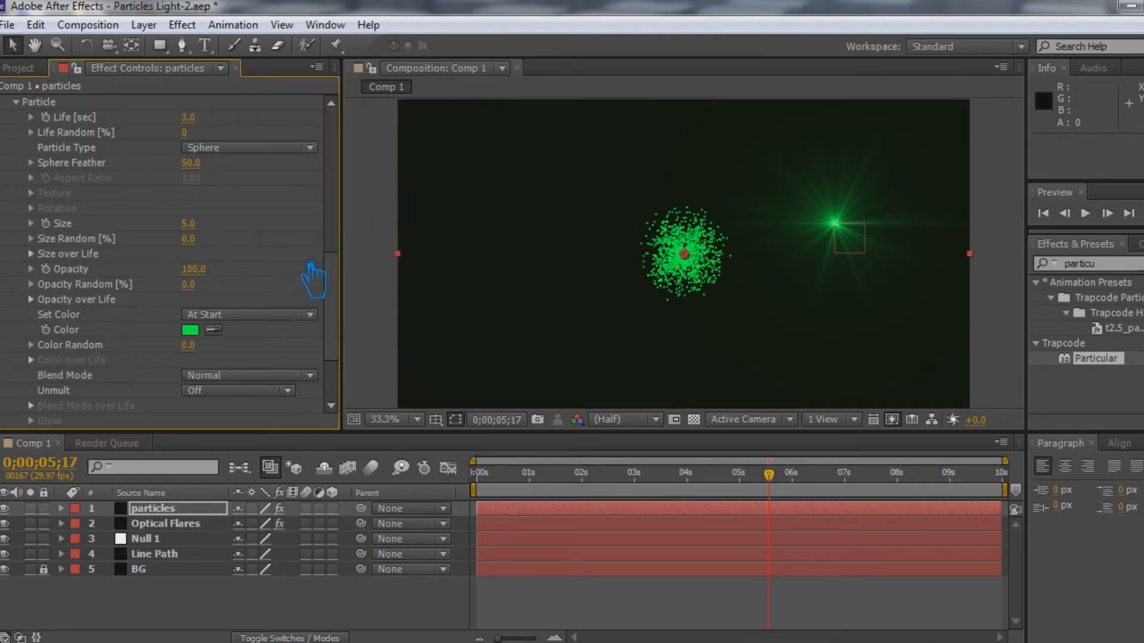
# Step: Turn on Shadowlet for Main and Shadowlet for Aux in the Particular effect's Shading settings
pyautogui.scroll(-2, 312, 280)
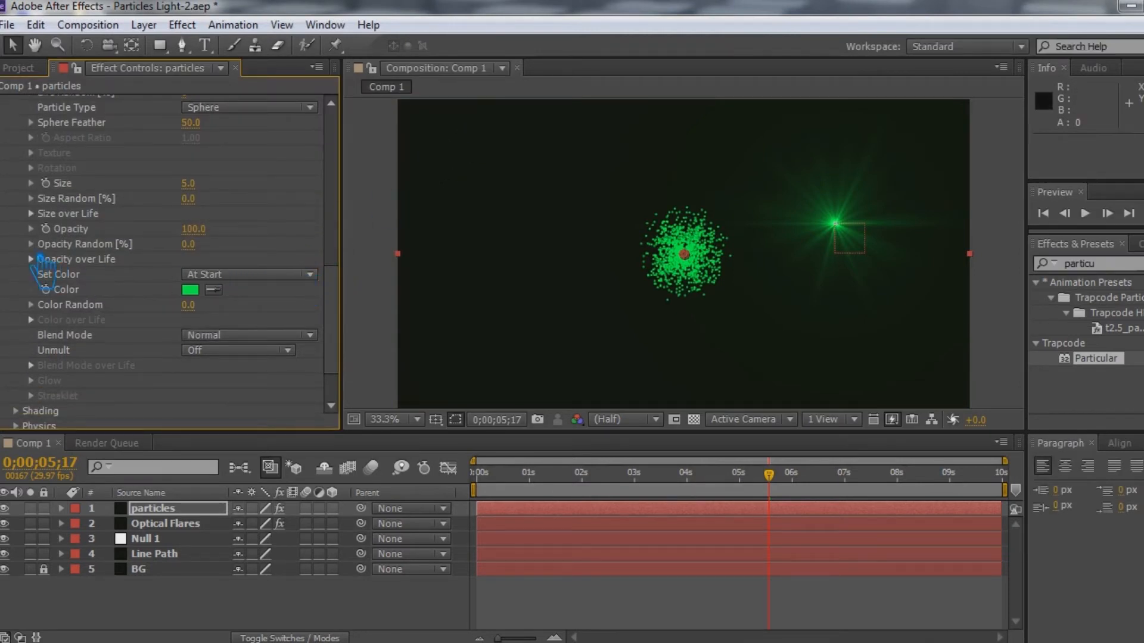
pyautogui.scroll(-2, 161, 298)
pyautogui.click(16, 384)
pyautogui.scroll(-2, 47, 384)
pyautogui.click(262, 365)
pyautogui.click(244, 411)
pyautogui.click(238, 379)
pyautogui.click(229, 417)
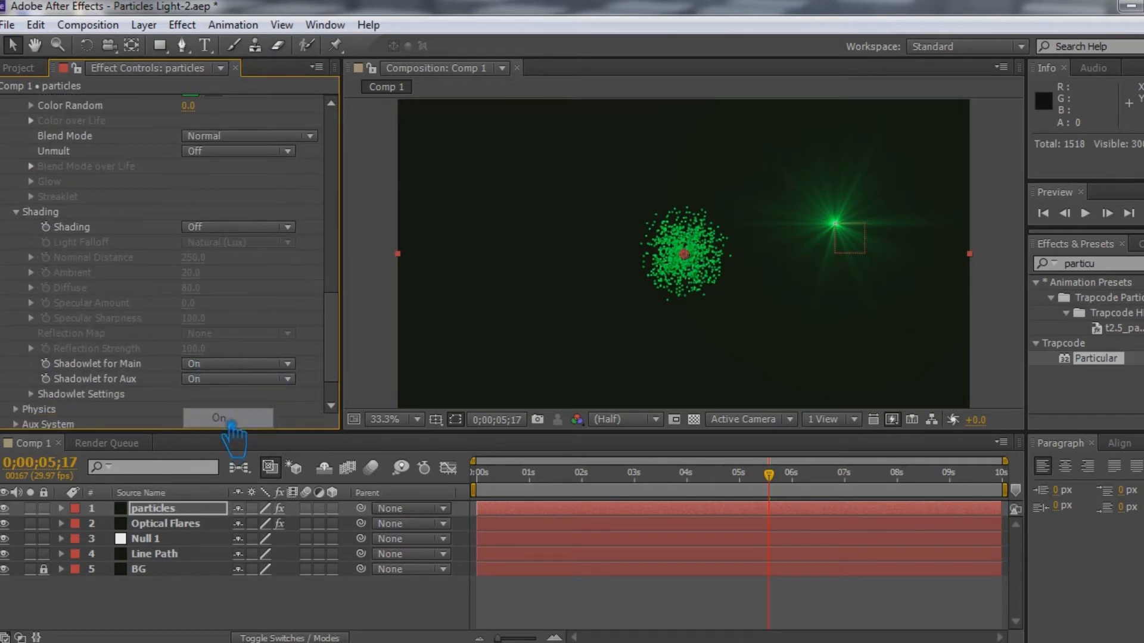
pyautogui.scroll(-2, 212, 387)
# Step: Set the Particular effect's main particle Size to 8
pyautogui.scroll(15, 250, 298)
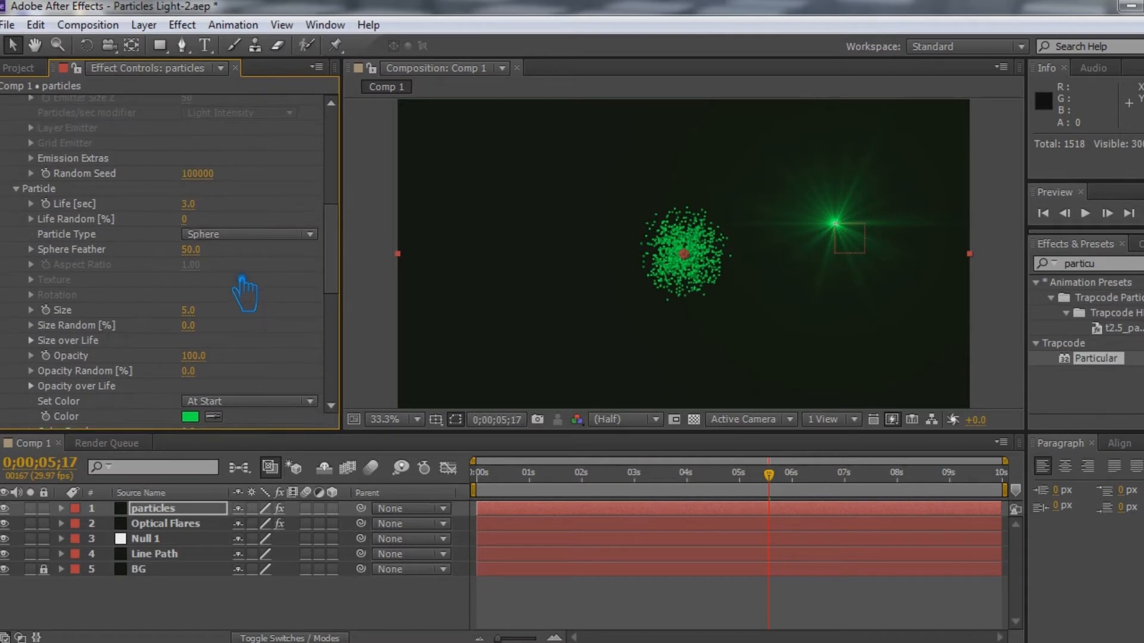
pyautogui.click(191, 311)
pyautogui.write('8')
pyautogui.press('Return')
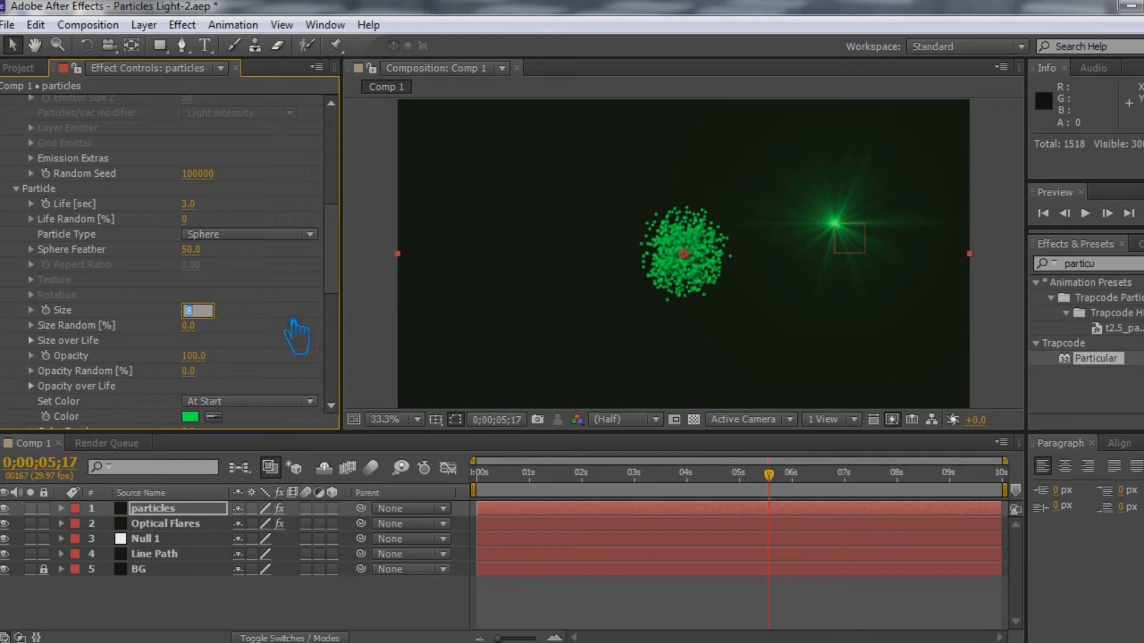
# Step: Apply the linearly decreasing preset curve to the main particles' Size over Life and Opacity over Life
pyautogui.click(32, 340)
pyautogui.click(308, 282)
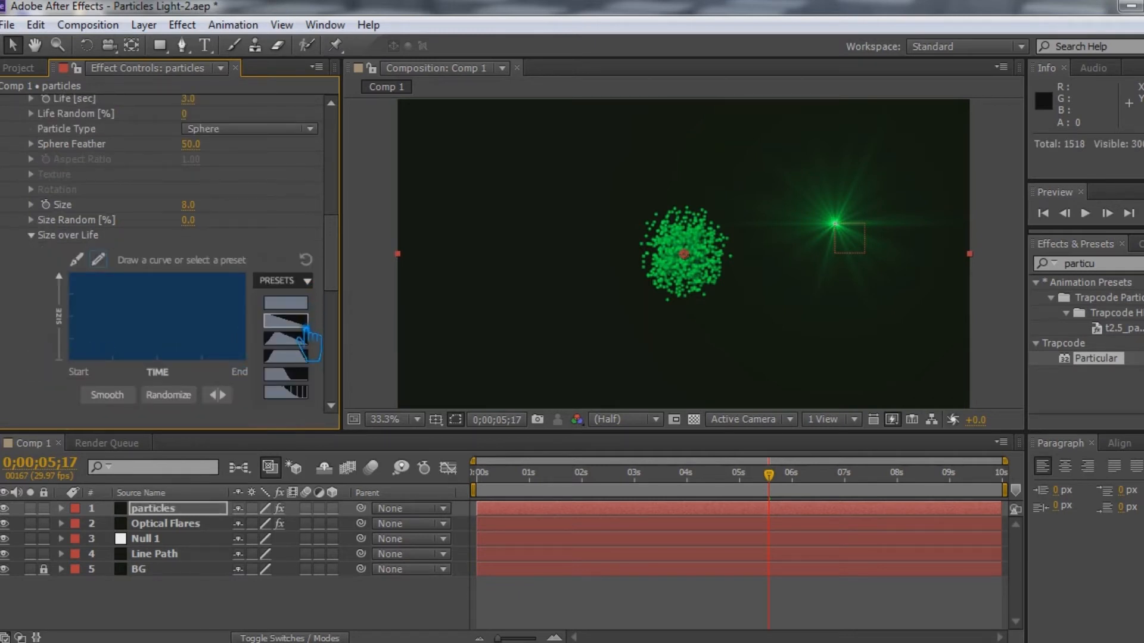
pyautogui.click(303, 325)
pyautogui.click(33, 236)
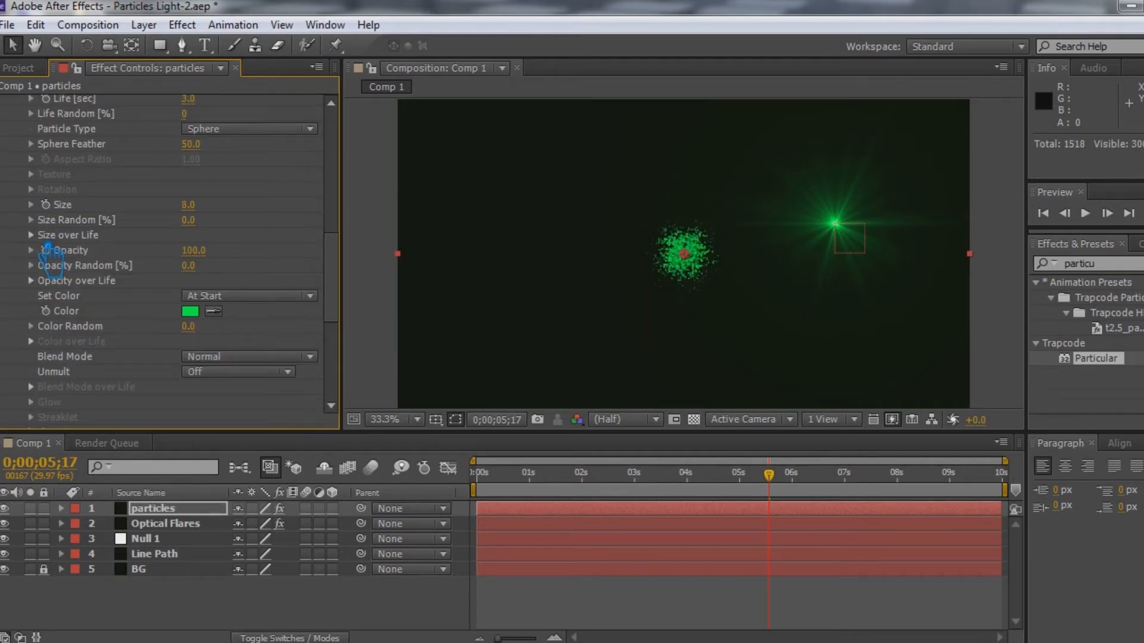
pyautogui.click(34, 281)
pyautogui.click(307, 280)
pyautogui.click(303, 324)
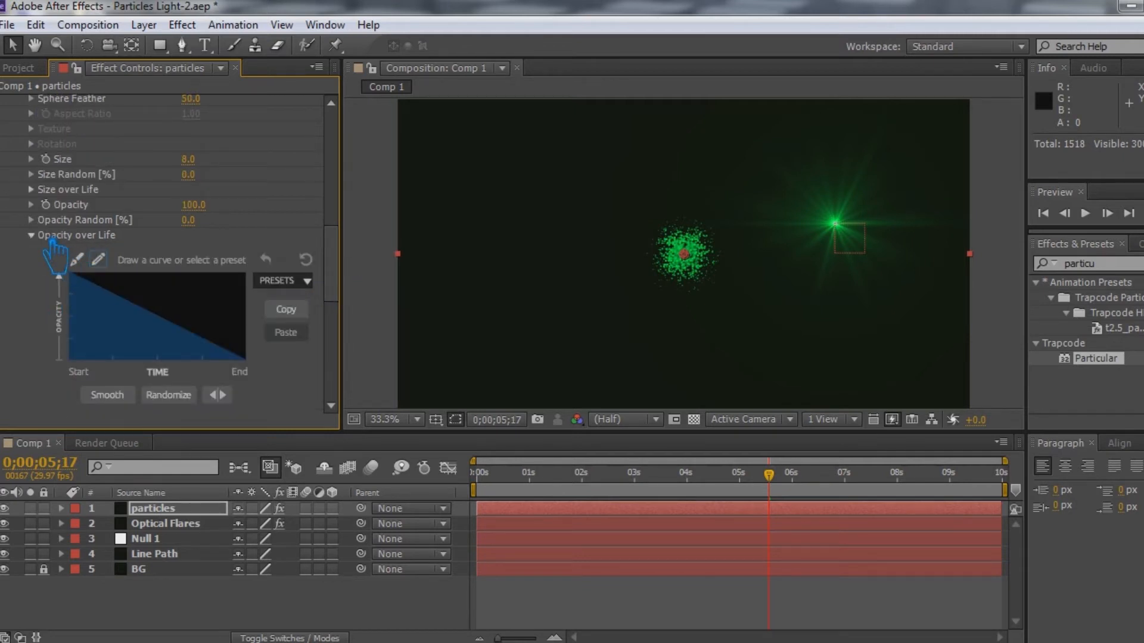
pyautogui.click(33, 235)
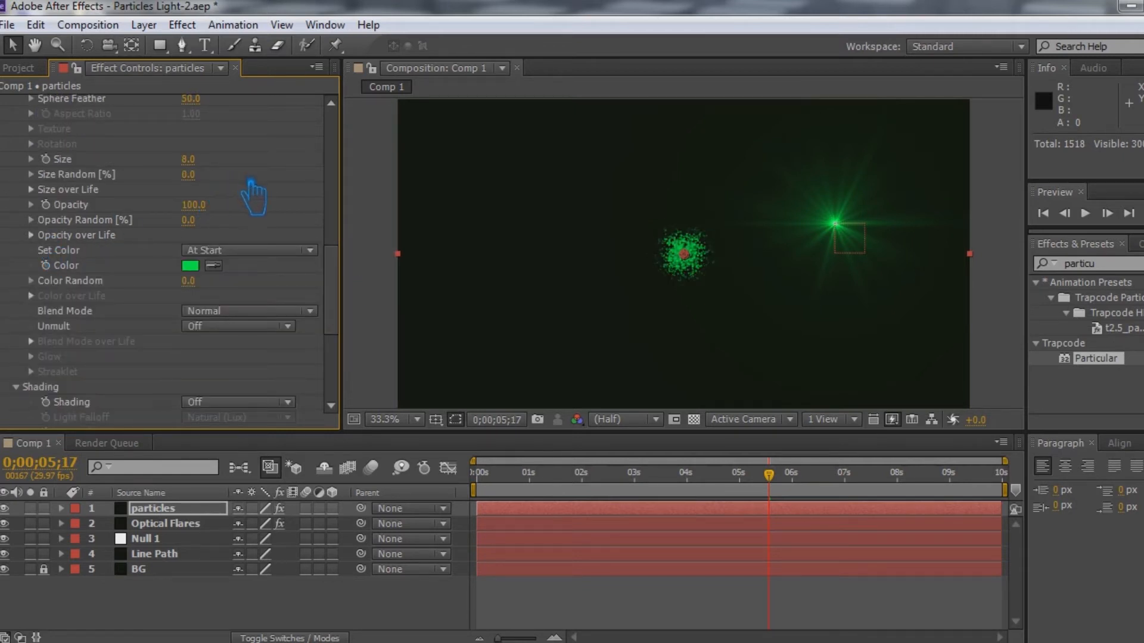
# Step: Copy all of Null 1's Position keyframes and move the current time to 0;00;00;00
pyautogui.scroll(4, 253, 194)
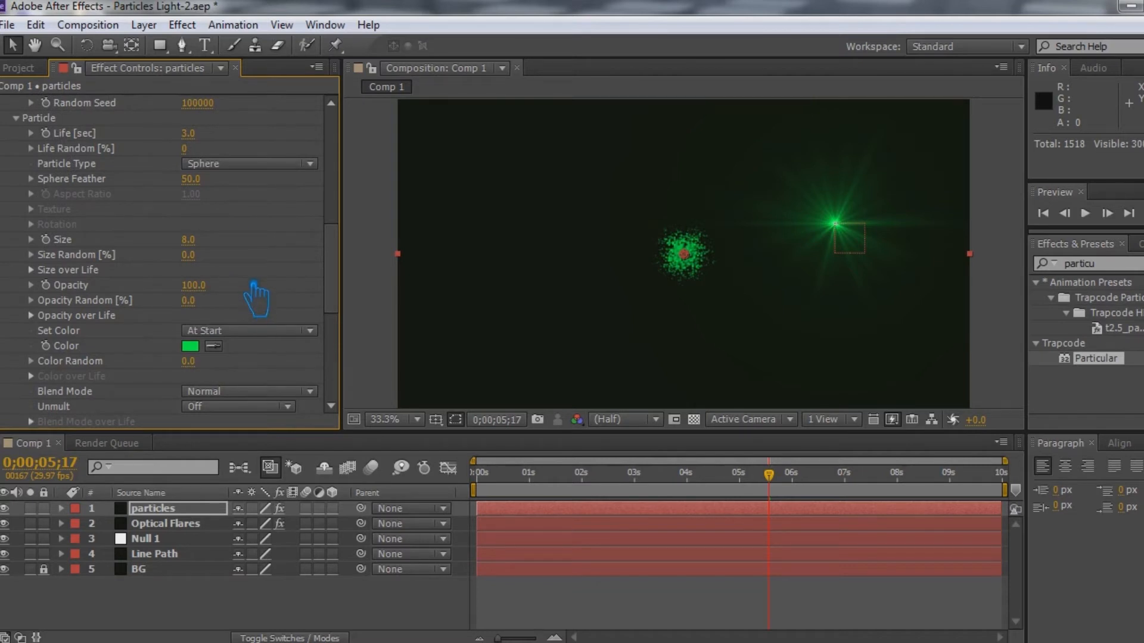
pyautogui.scroll(10, 262, 295)
pyautogui.scroll(3, 265, 299)
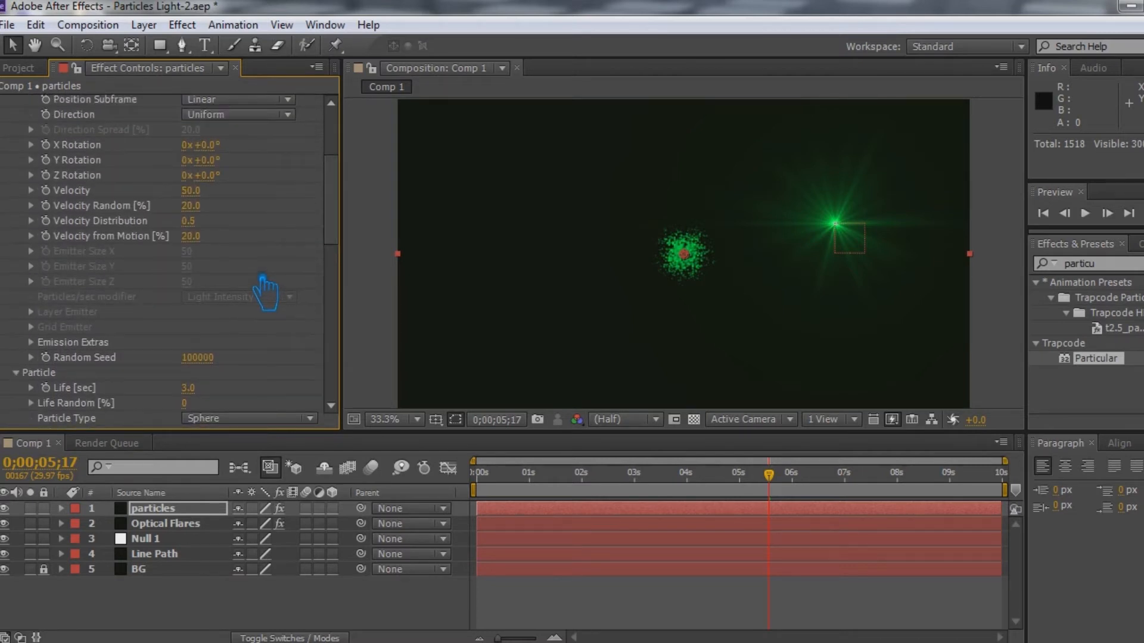
pyautogui.click(170, 539)
pyautogui.click(61, 539)
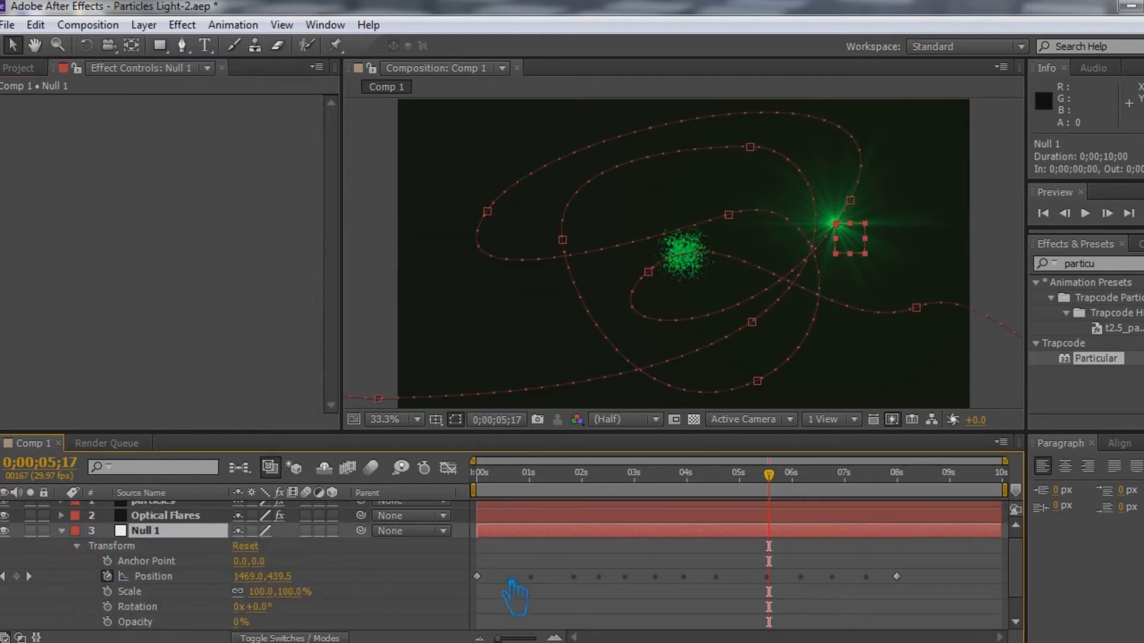
pyautogui.click(170, 579)
pyautogui.moveTo(770, 477); pyautogui.dragTo(405, 496)
pyautogui.hotkey('ctrl', 'c')
pyautogui.scroll(1, 196, 536)
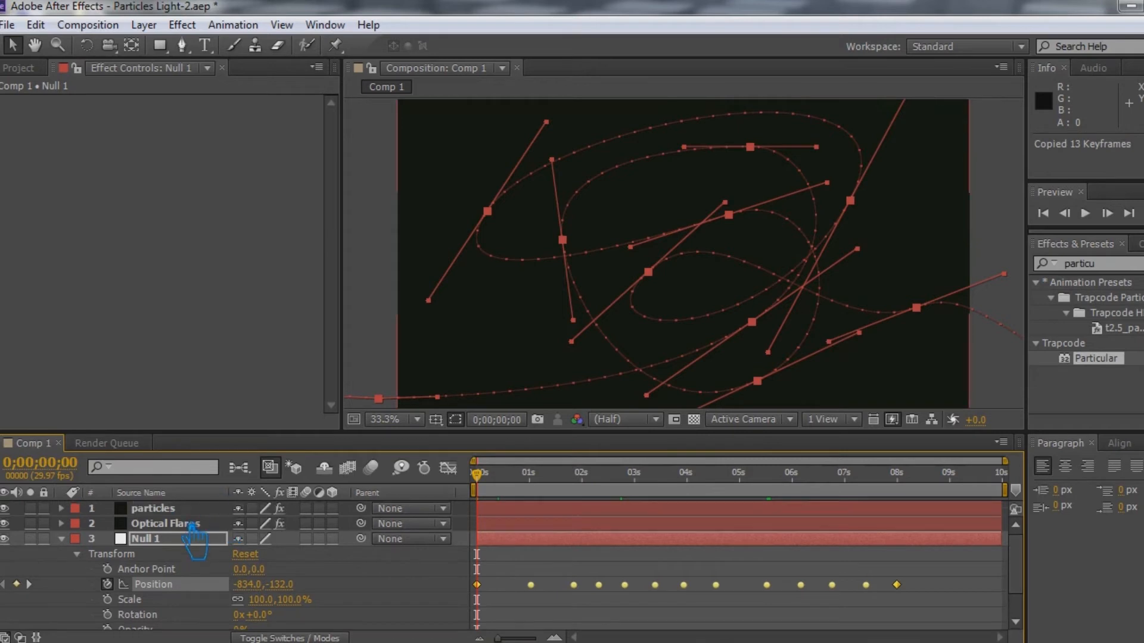
# Step: Paste the copied position keyframes onto the Particular emitter's Position XY on the particles layer
pyautogui.click(164, 509)
pyautogui.click(62, 508)
pyautogui.click(77, 523)
pyautogui.click(91, 538)
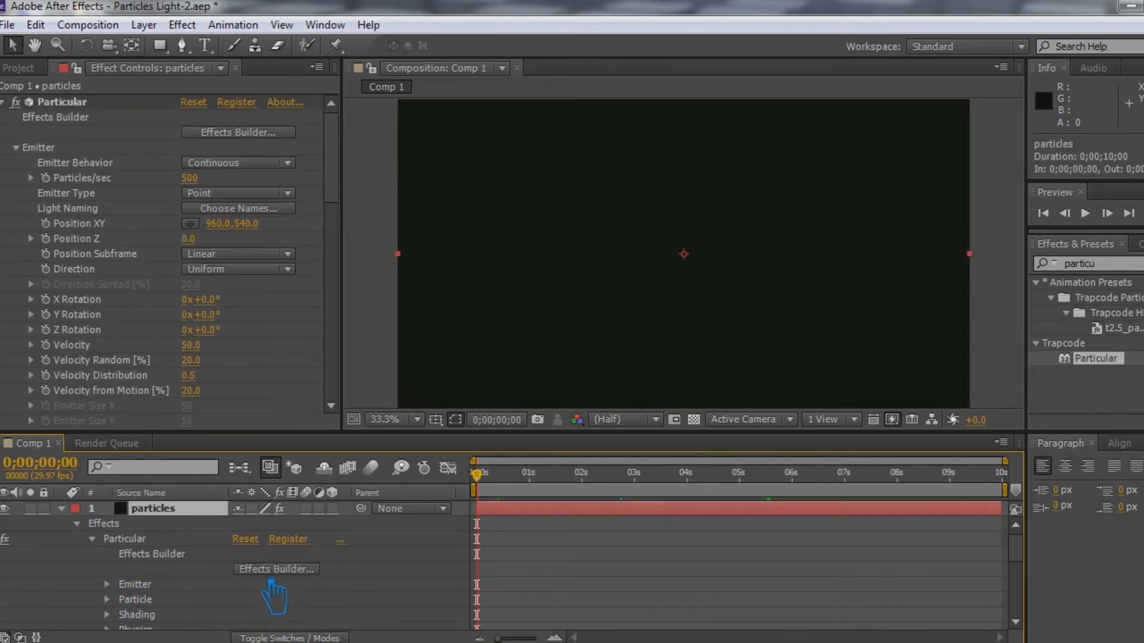
pyautogui.scroll(-2, 178, 578)
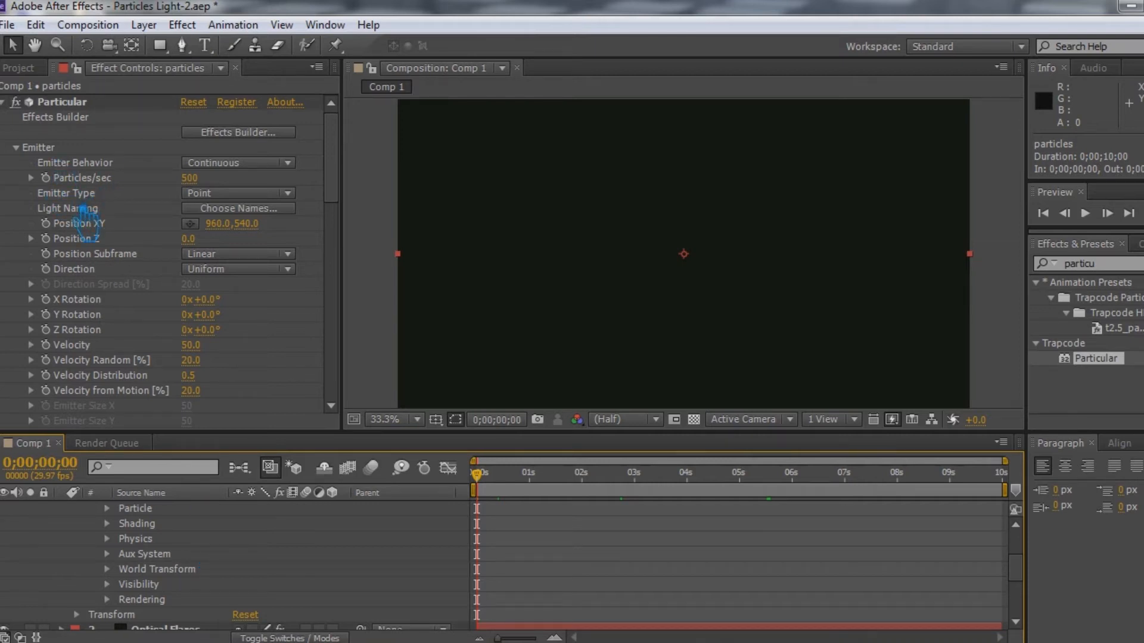
pyautogui.scroll(-2, 147, 261)
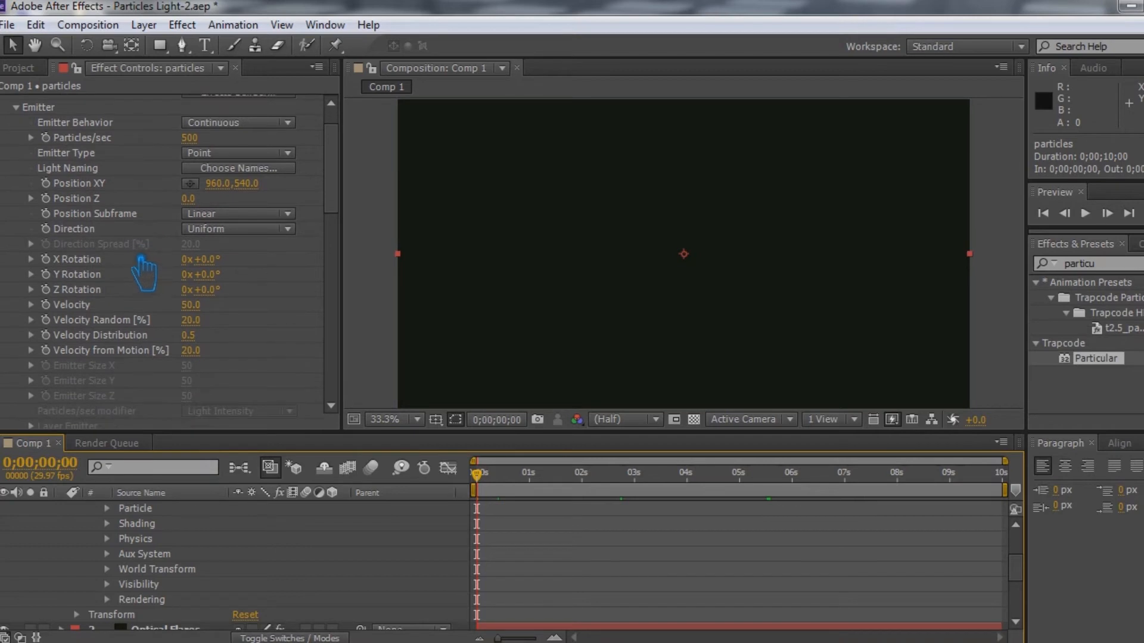
pyautogui.click(89, 209)
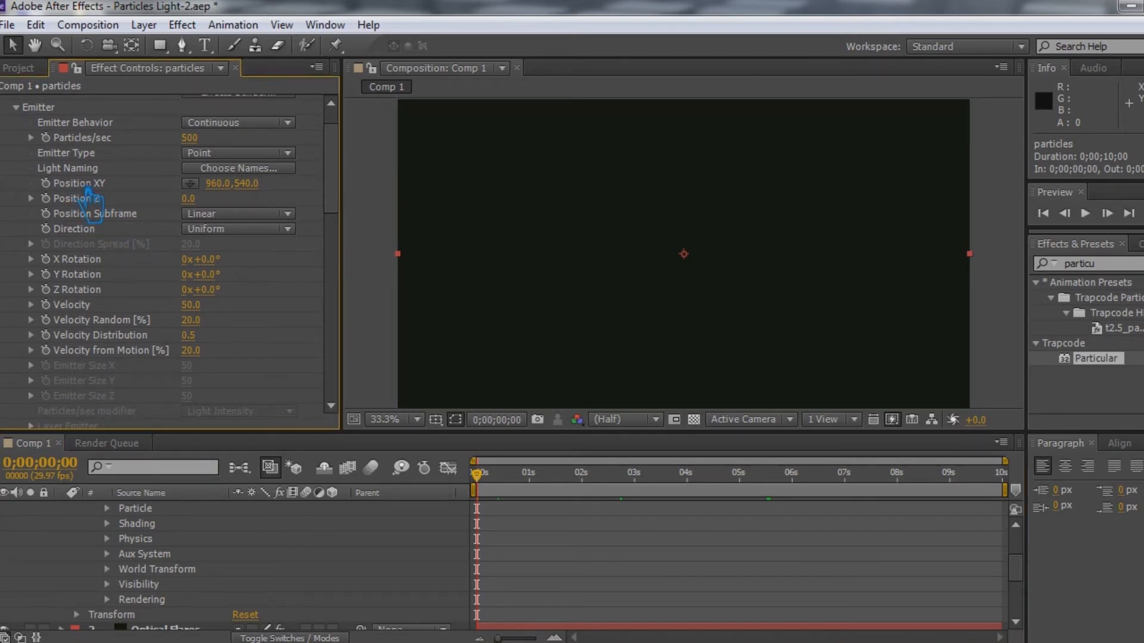
pyautogui.scroll(3, 152, 554)
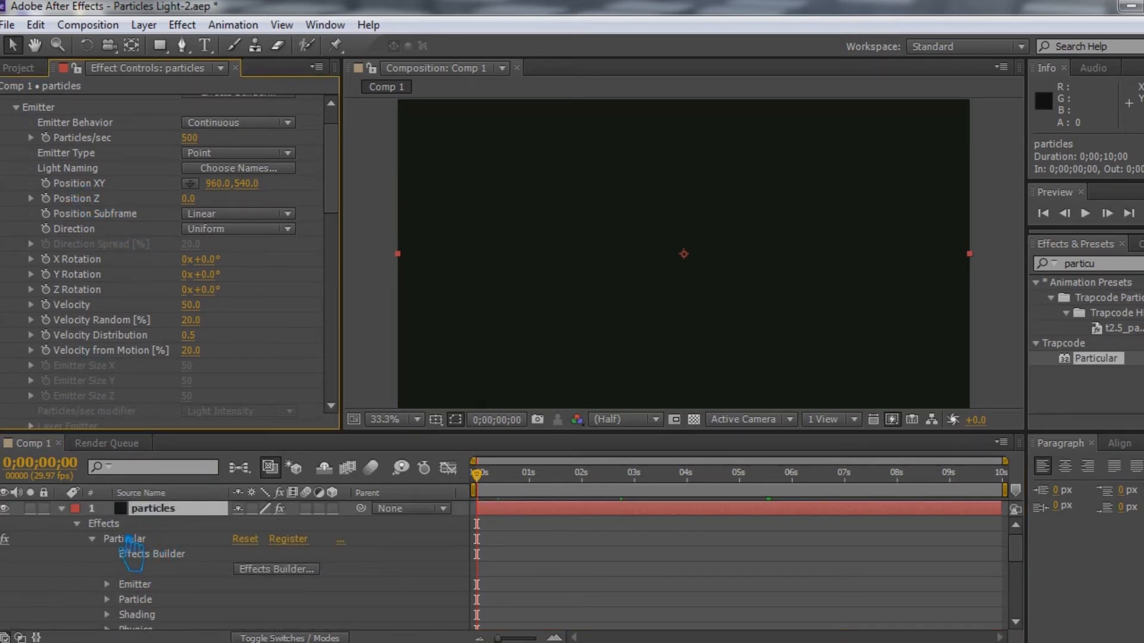
pyautogui.click(107, 584)
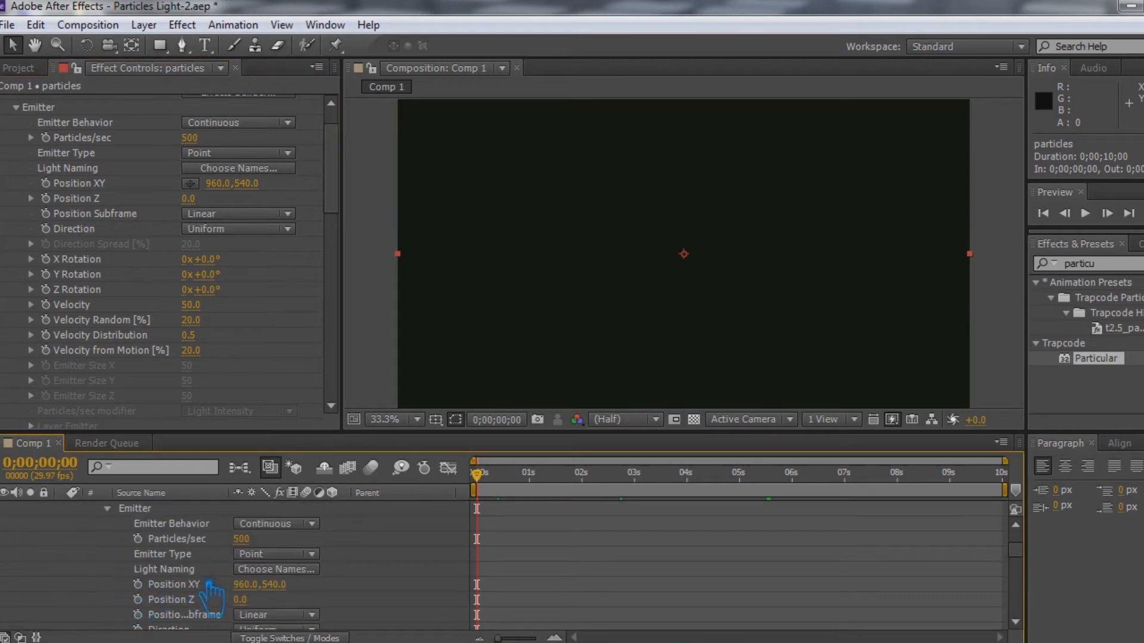
pyautogui.click(175, 586)
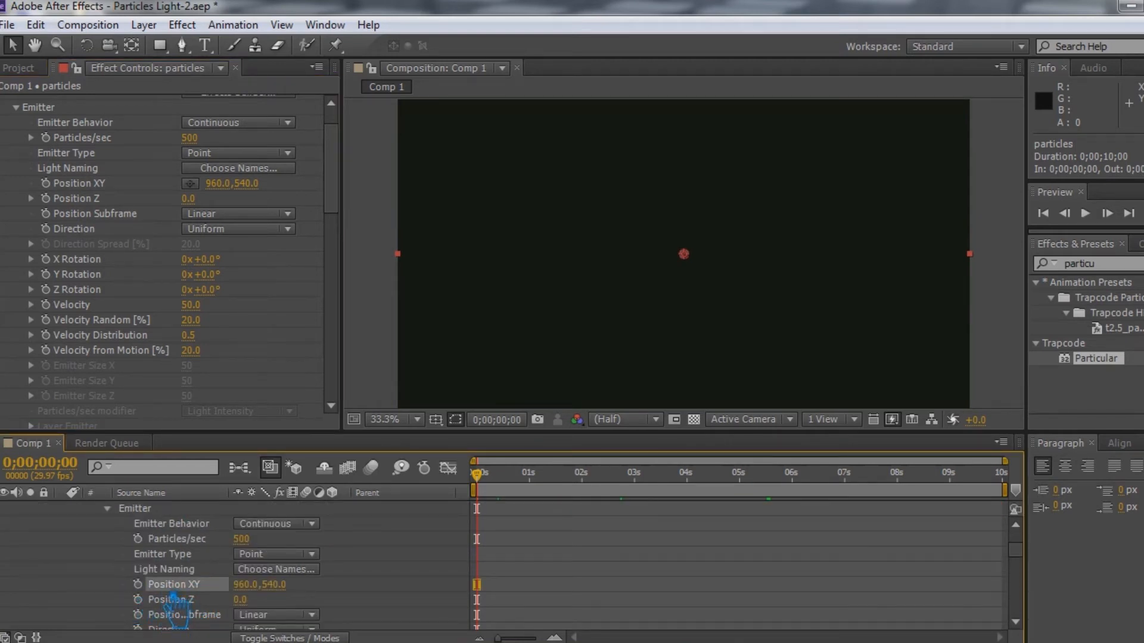
pyautogui.hotkey('ctrl', 'v')
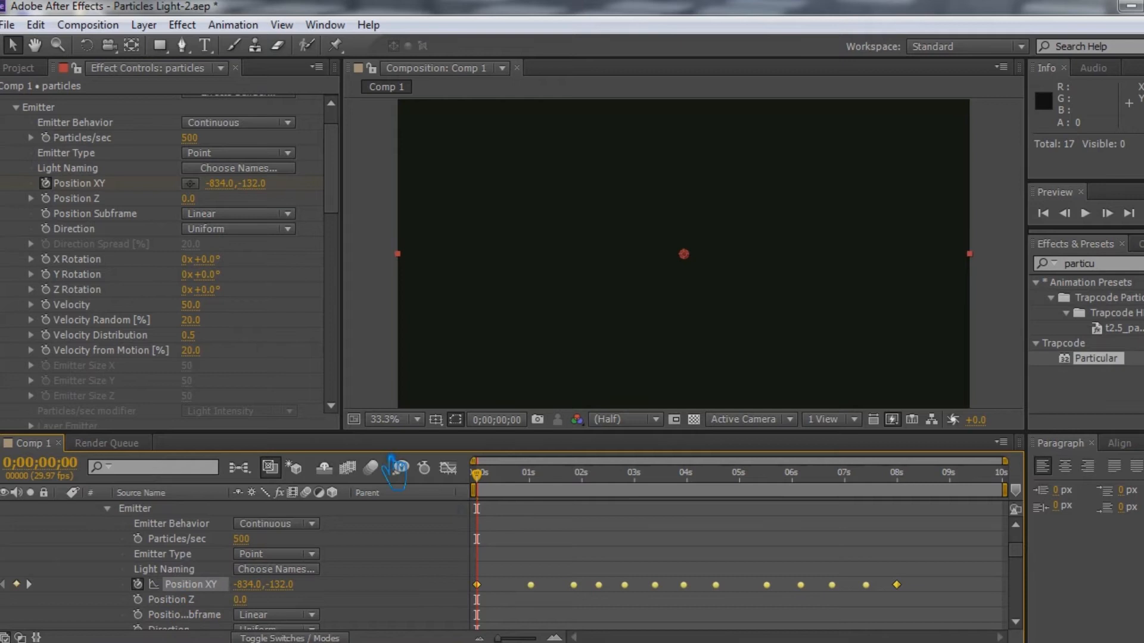
# Step: Move the current time to 0;00;02;22 to check the particle trail, and collapse the particles layer's properties
pyautogui.scroll(2, 258, 231)
pyautogui.scroll(-10, 256, 233)
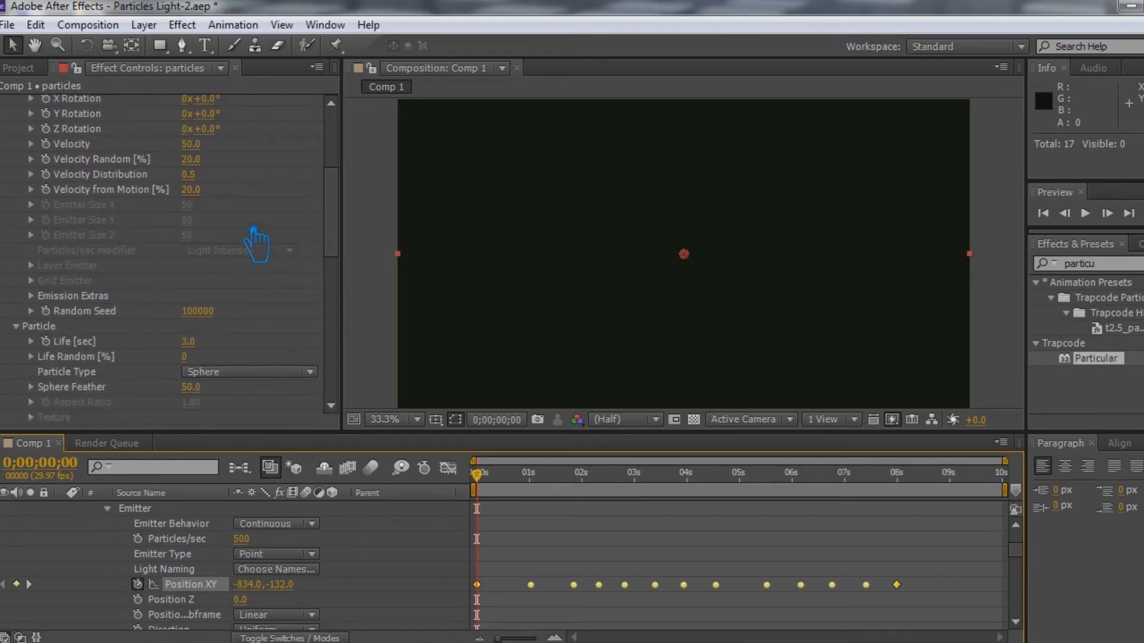
pyautogui.scroll(-2, 255, 244)
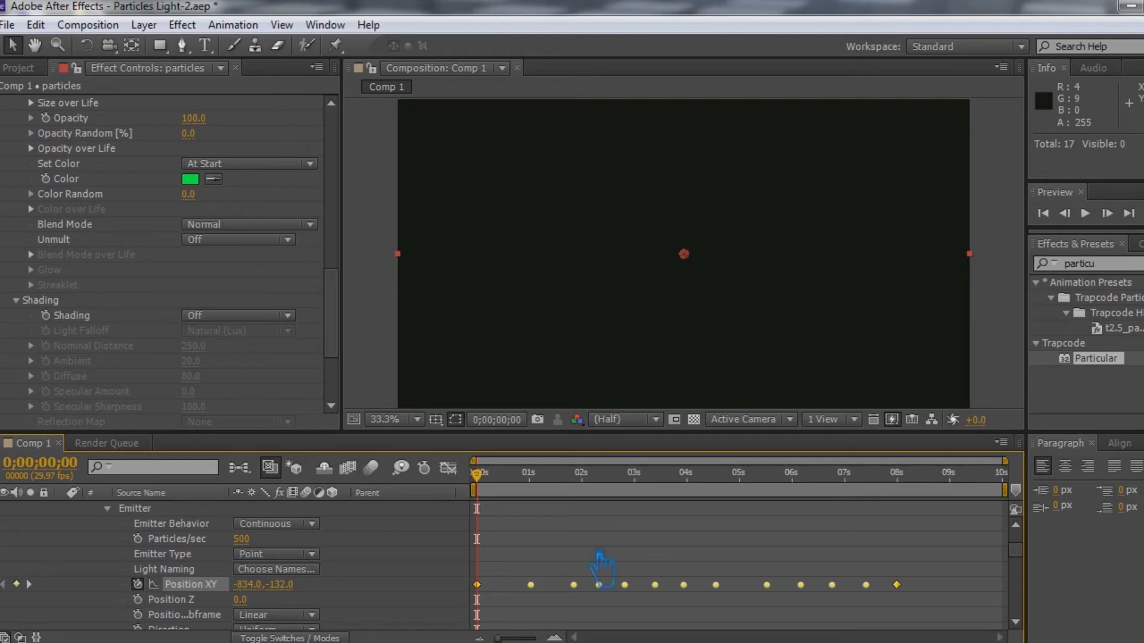
pyautogui.moveTo(490, 489); pyautogui.dragTo(630, 515)
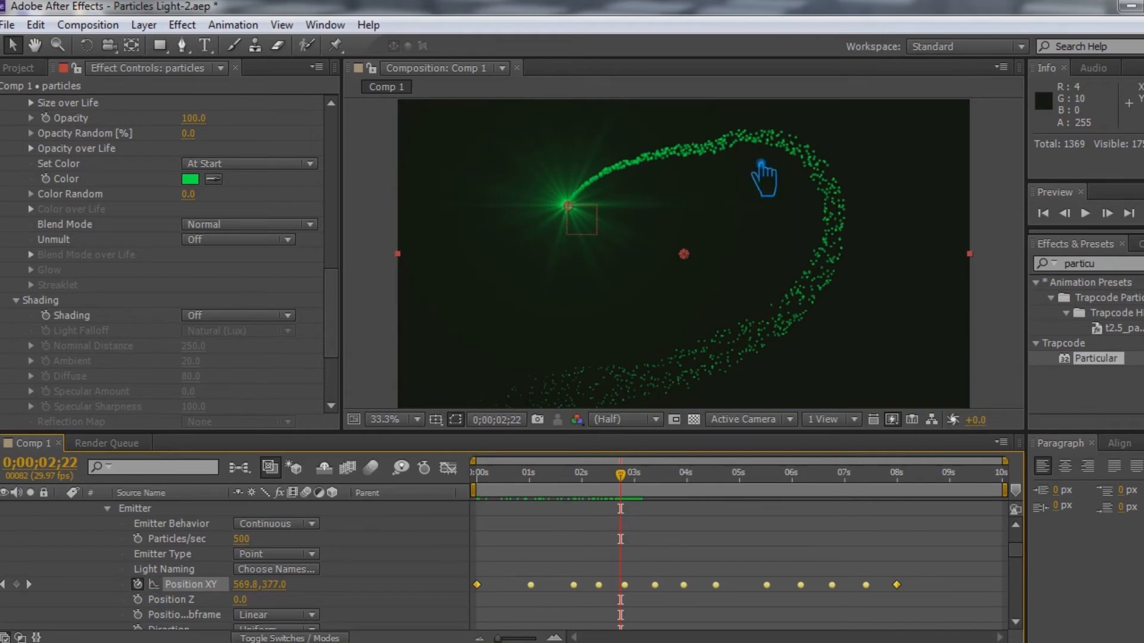
pyautogui.scroll(3, 203, 566)
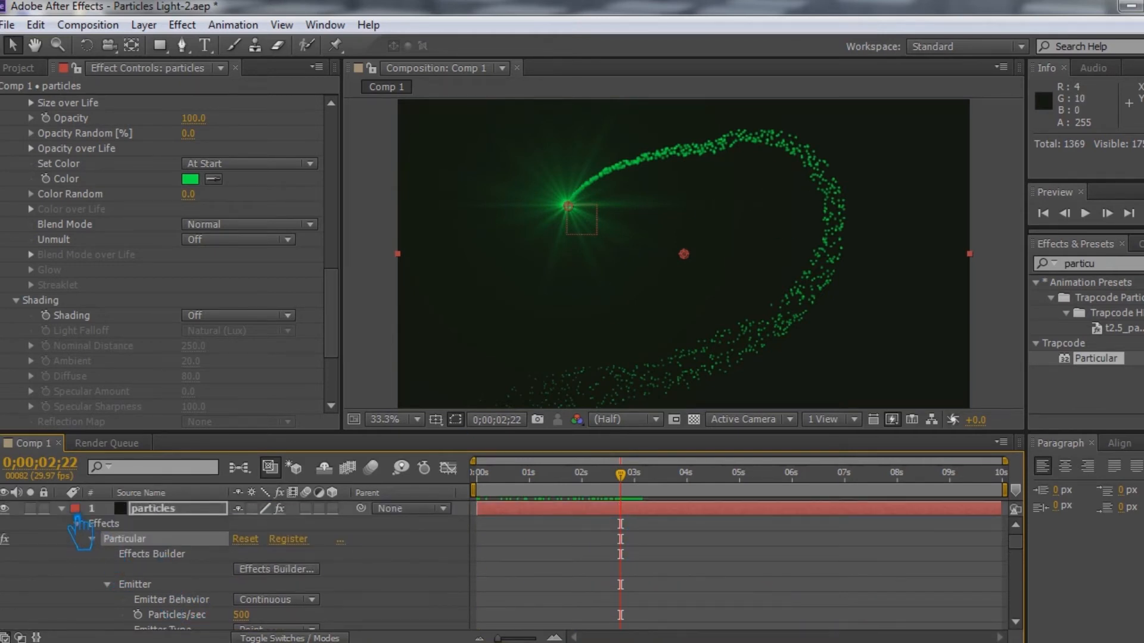
pyautogui.click(78, 521)
# Step: Set the Particular Aux System's Emit to Continuously and its Size to 8
pyautogui.scroll(-5, 133, 292)
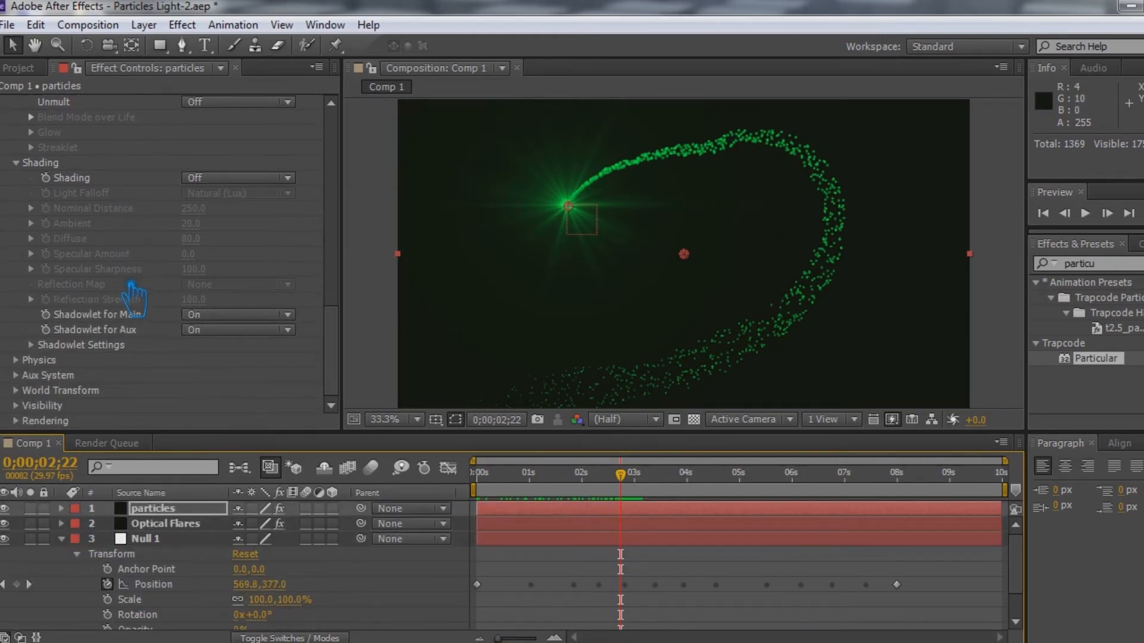
pyautogui.click(28, 366)
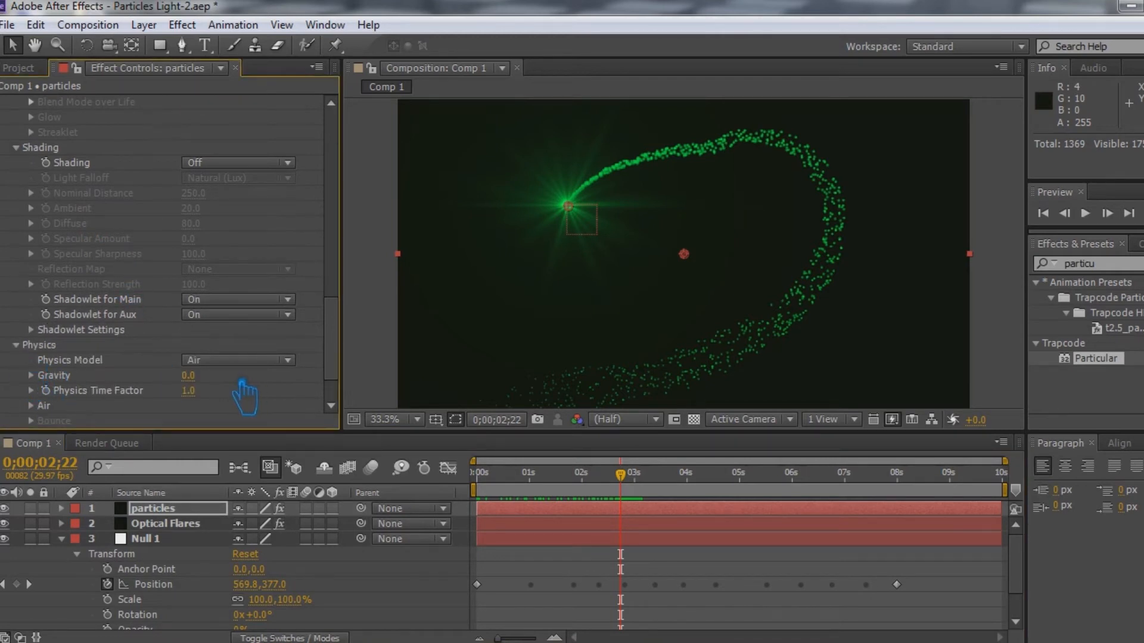
pyautogui.scroll(-2, 179, 387)
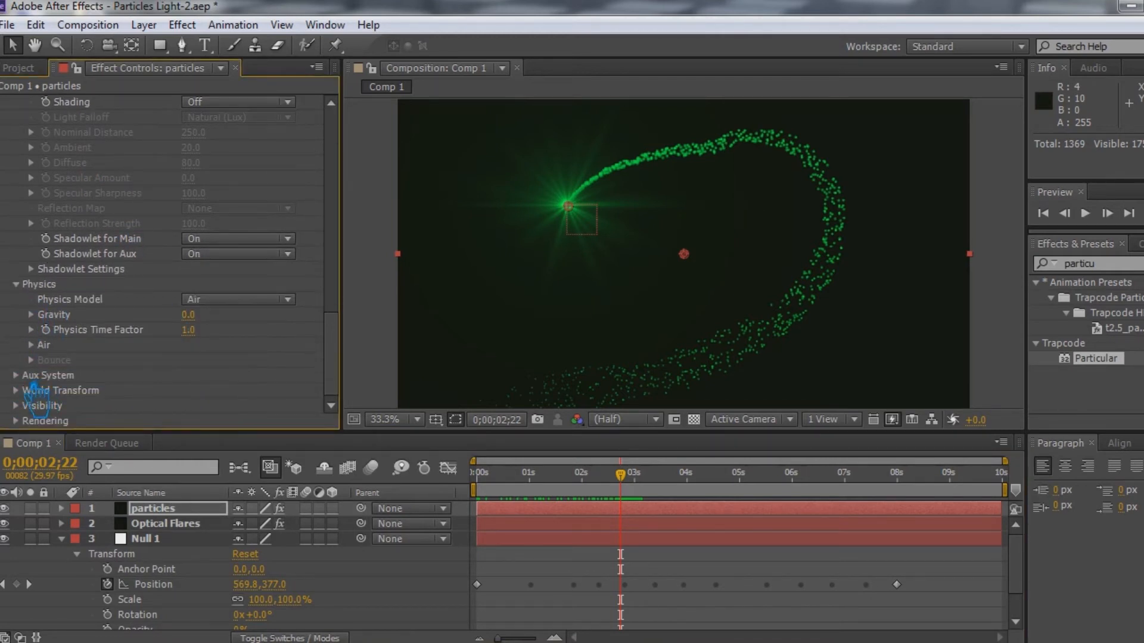
pyautogui.click(30, 378)
pyautogui.scroll(-6, 217, 384)
pyautogui.click(255, 149)
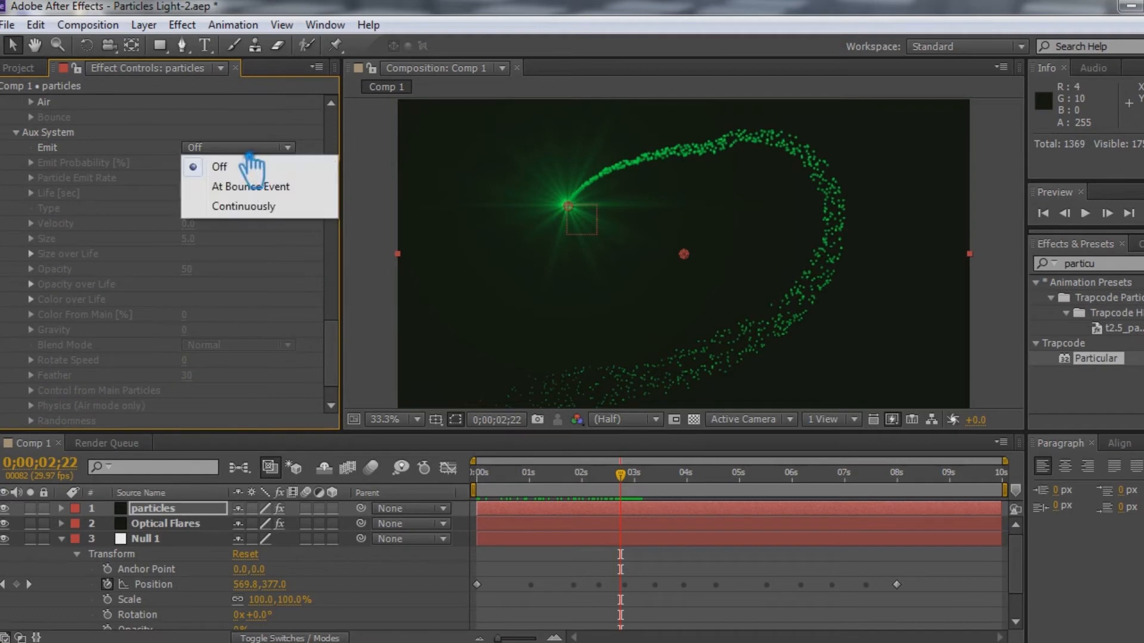
pyautogui.click(261, 206)
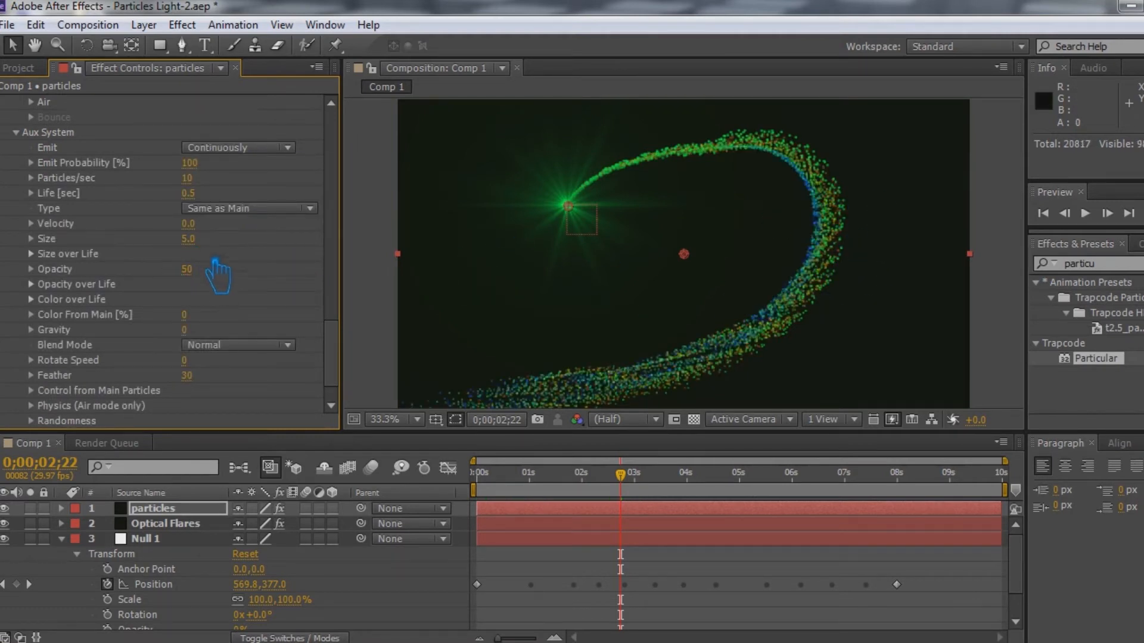
pyautogui.click(192, 240)
pyautogui.write('8')
pyautogui.press('Return')
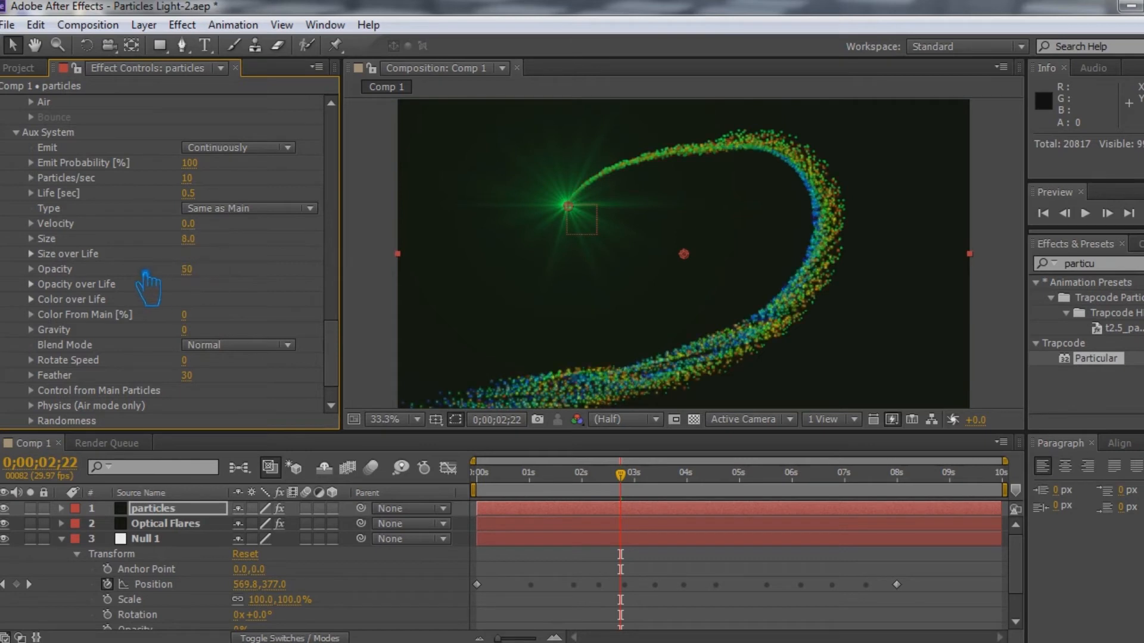
# Step: Apply the linearly declining ramp preset to the Aux System's Size over Life curve and collapse it
pyautogui.click(46, 241)
pyautogui.click(45, 242)
pyautogui.click(46, 256)
pyautogui.click(300, 282)
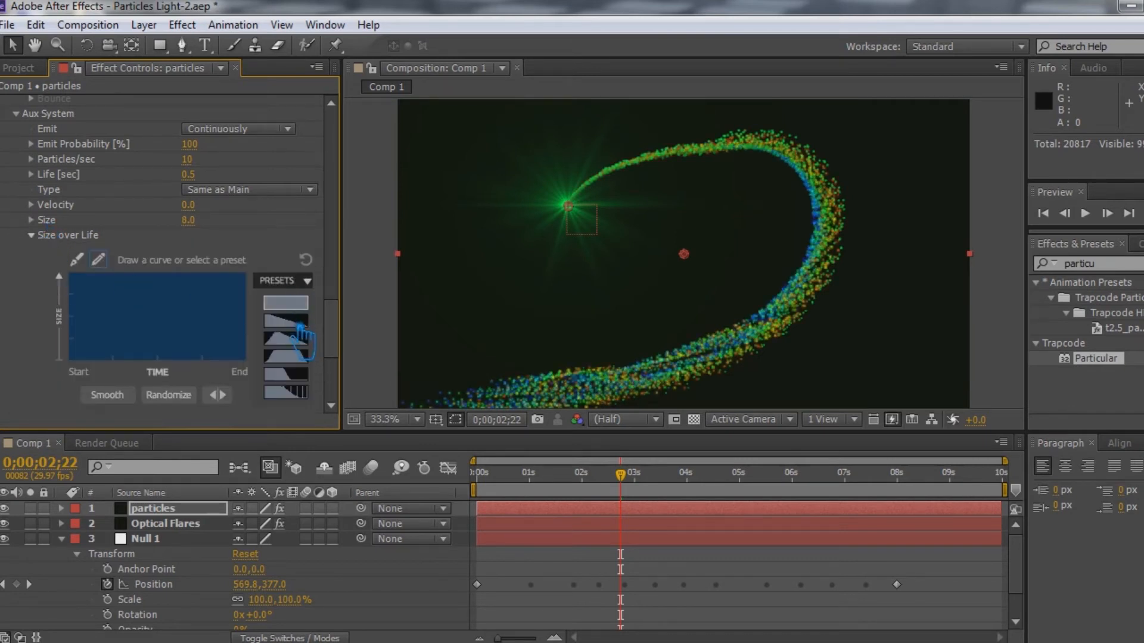
pyautogui.click(300, 326)
pyautogui.click(66, 235)
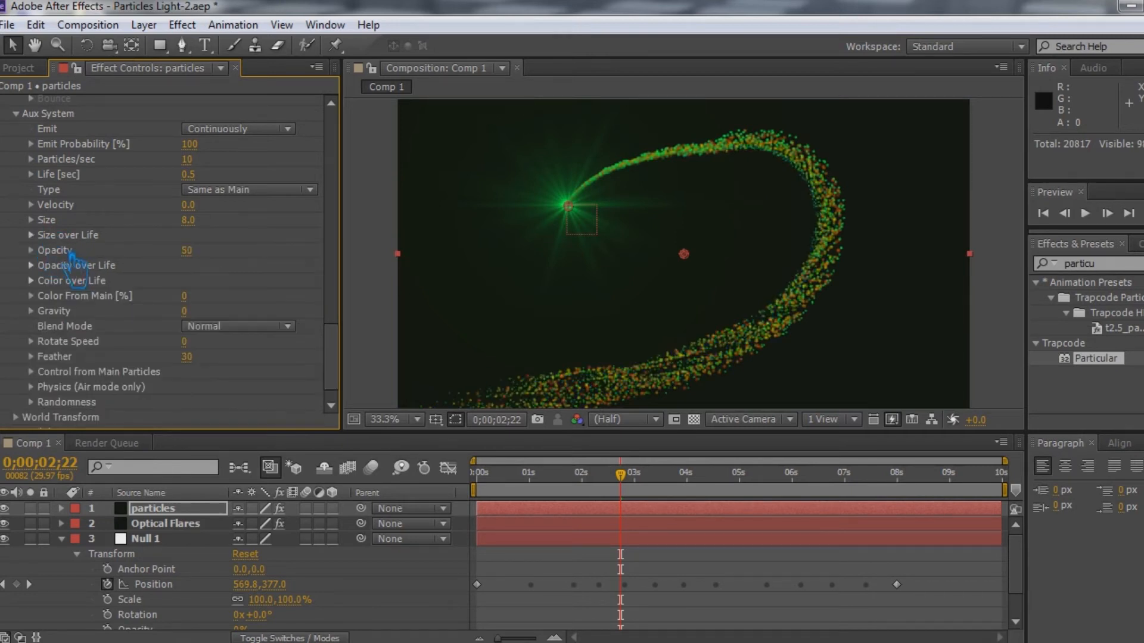
# Step: Apply the linearly declining ramp preset to the Aux System's Opacity over Life curve and collapse it
pyautogui.click(54, 265)
pyautogui.click(305, 281)
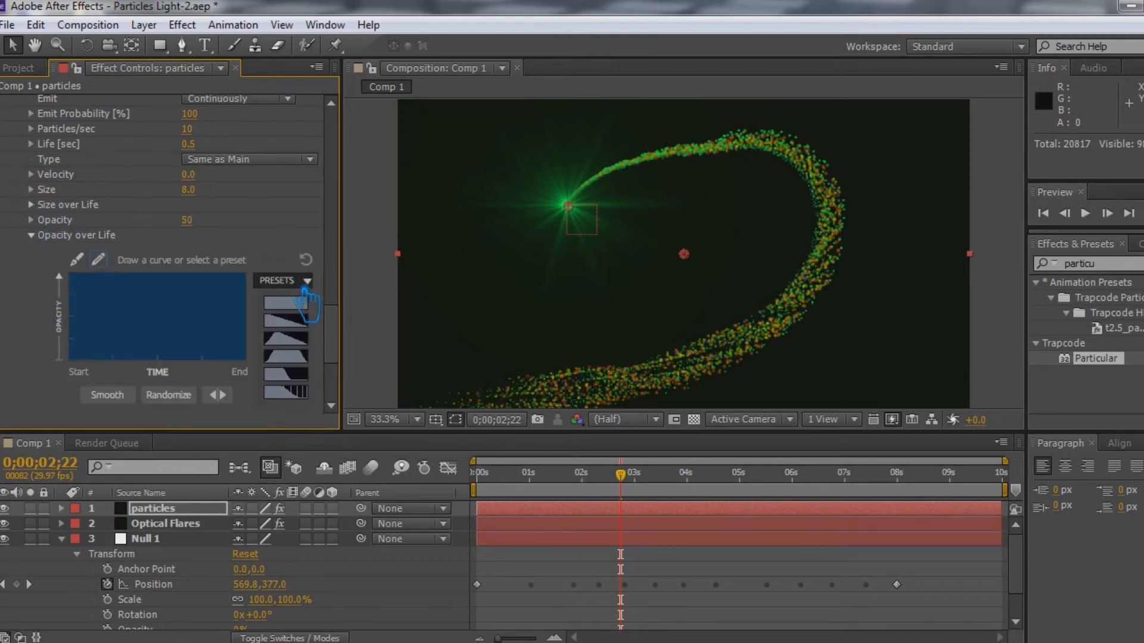
pyautogui.click(286, 321)
pyautogui.click(49, 239)
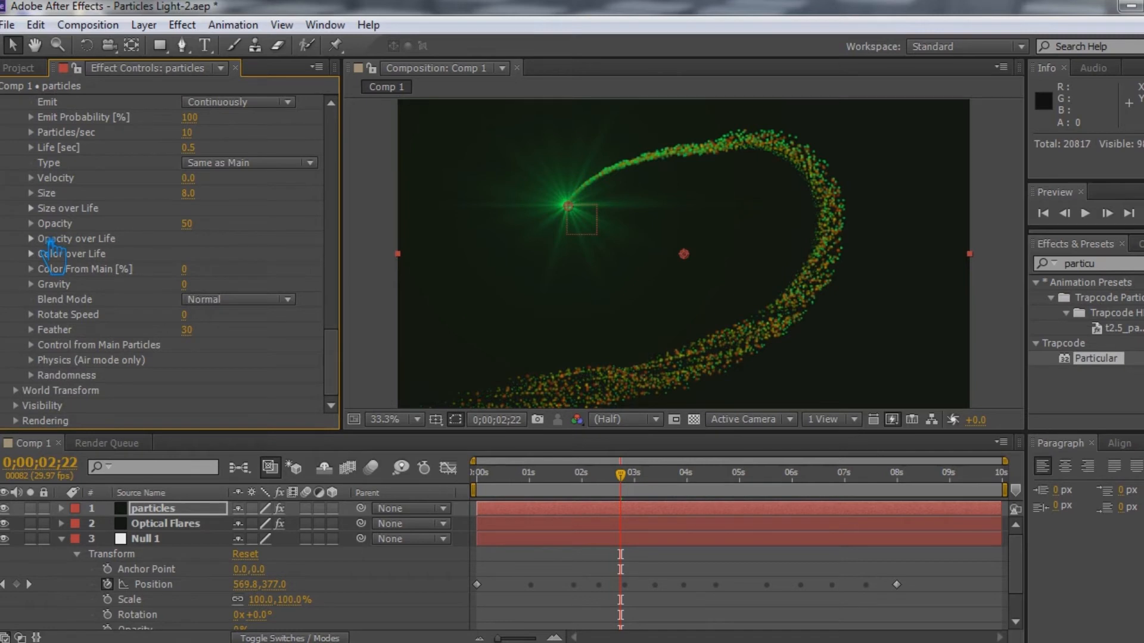
# Step: Check the Aux System's Color over Life gradient and set its Color From Main to 100%
pyautogui.click(53, 255)
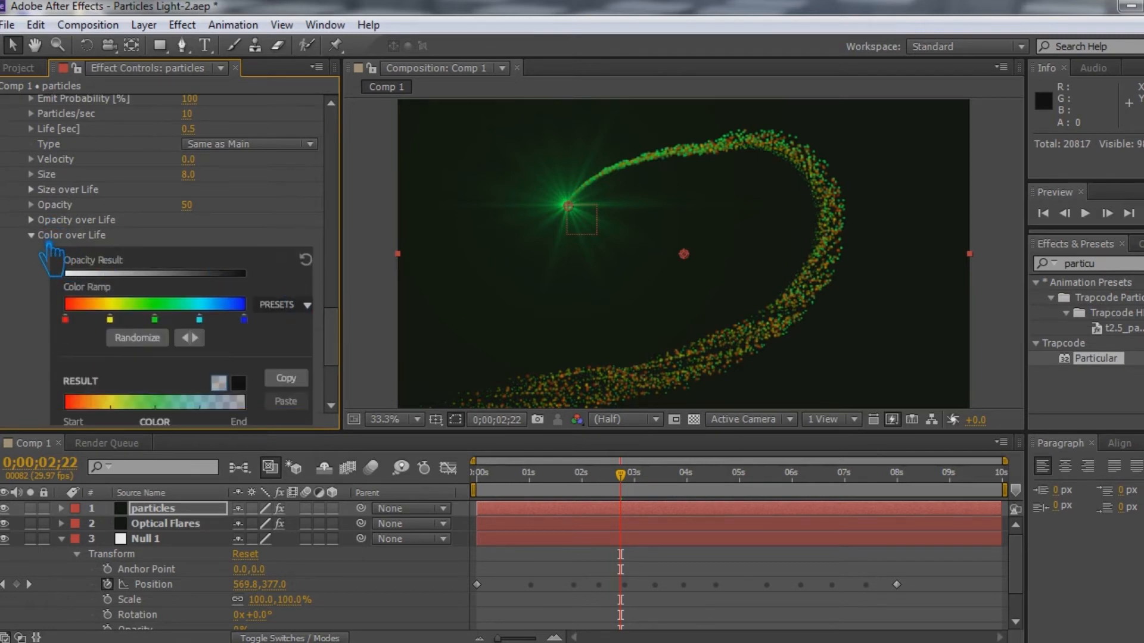
pyautogui.click(50, 239)
pyautogui.moveTo(184, 271); pyautogui.dragTo(762, 285)
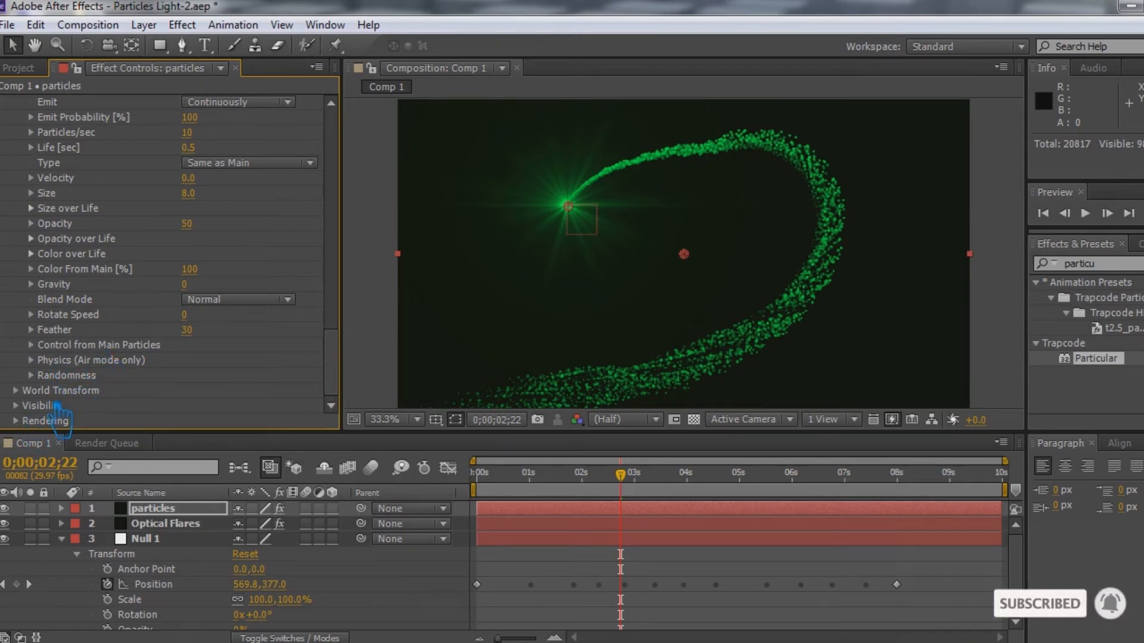
# Step: Turn Particular's rendering Motion Blur On instead of following the composition settings
pyautogui.click(16, 420)
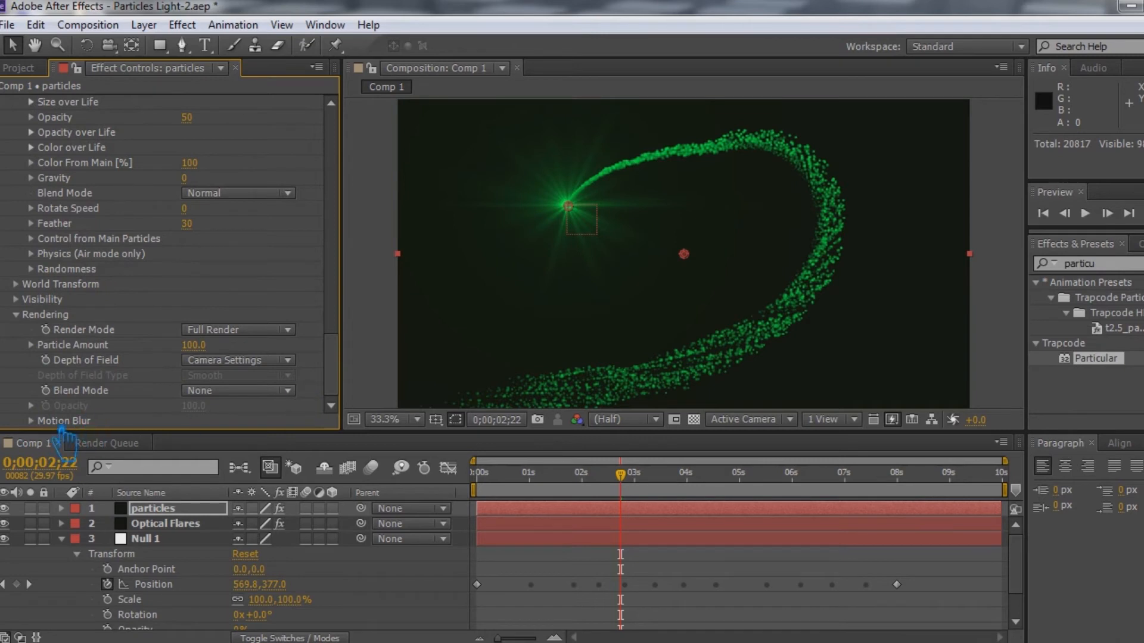
pyautogui.click(31, 421)
pyautogui.click(243, 317)
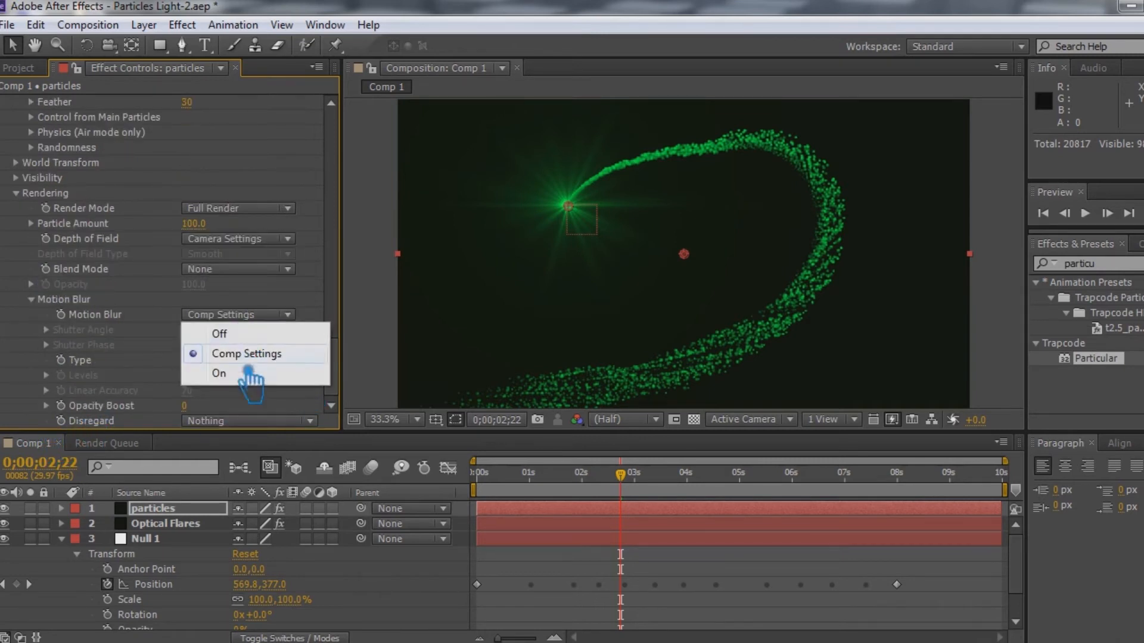
pyautogui.click(241, 373)
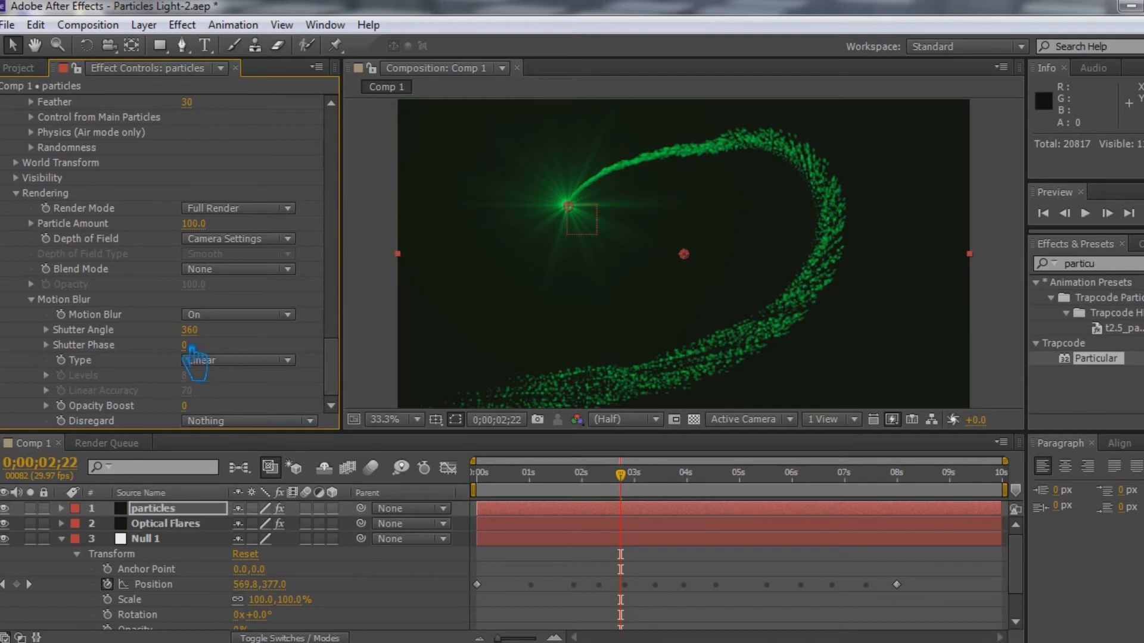
# Step: Set the Particular emitter's Particles/sec to 1000
pyautogui.scroll(3, 190, 343)
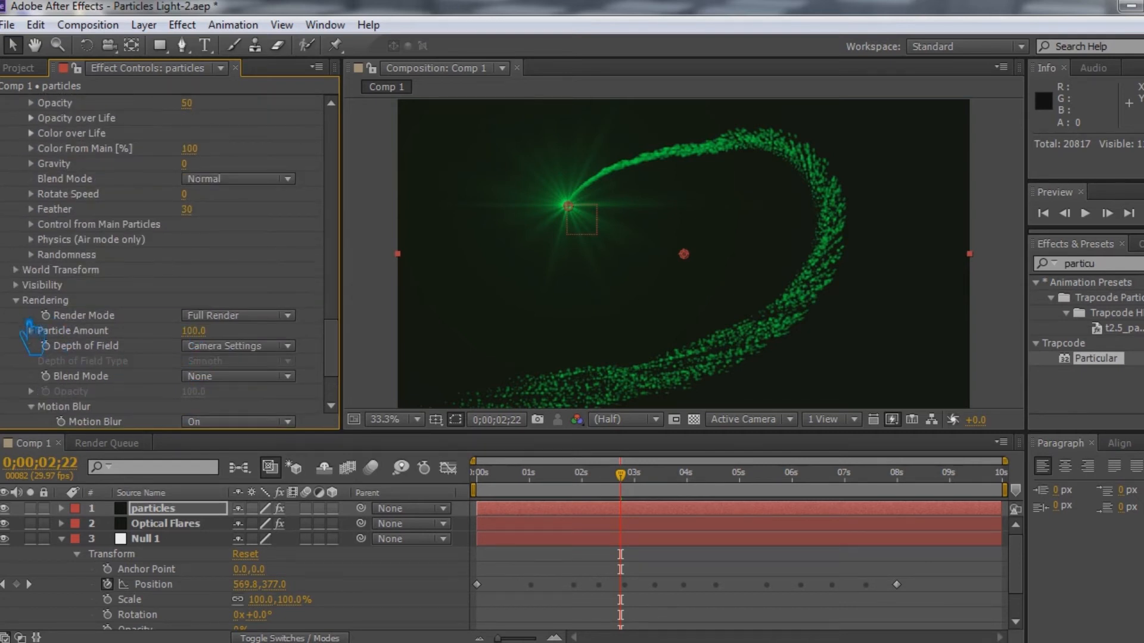
pyautogui.scroll(9, 191, 316)
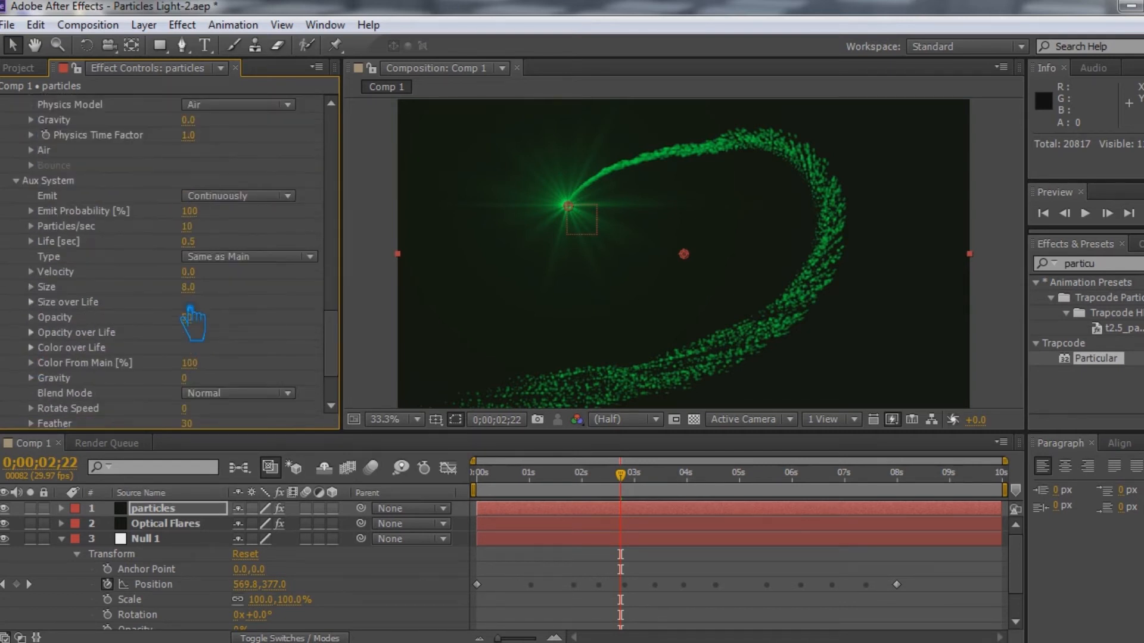
pyautogui.scroll(15, 191, 310)
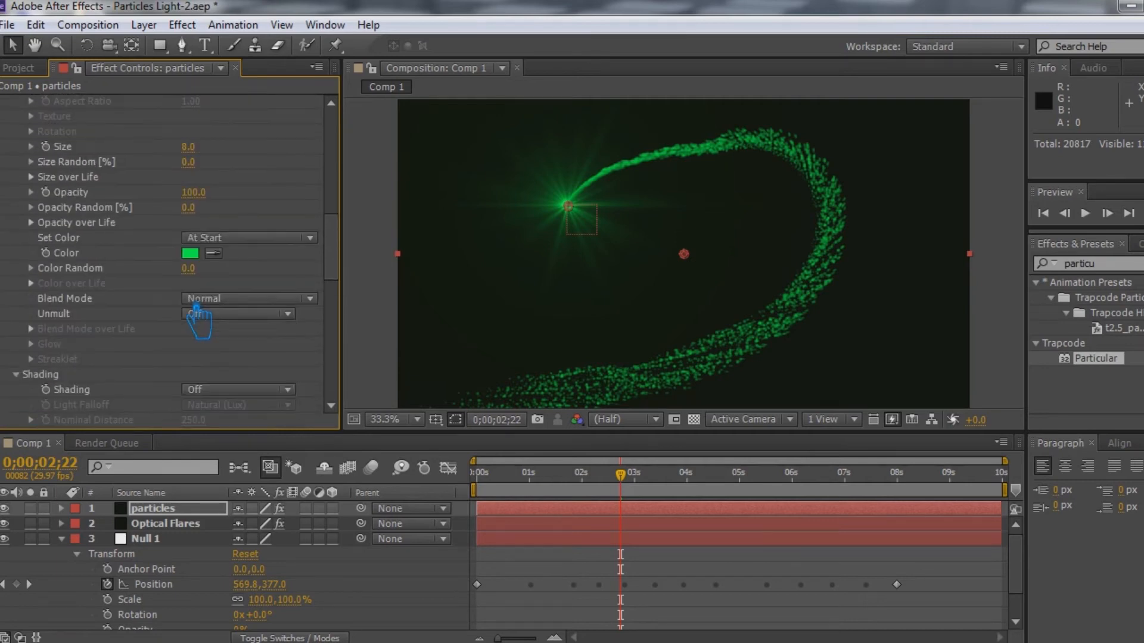
pyautogui.scroll(9, 199, 304)
pyautogui.click(209, 180)
pyautogui.write('1000')
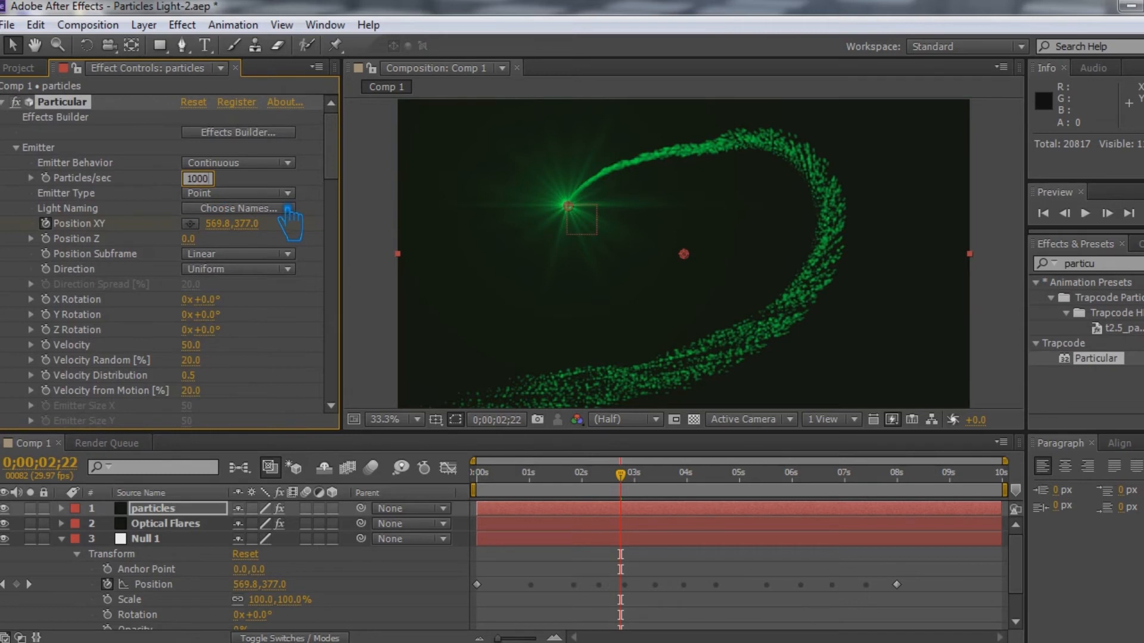
pyautogui.press('Return')
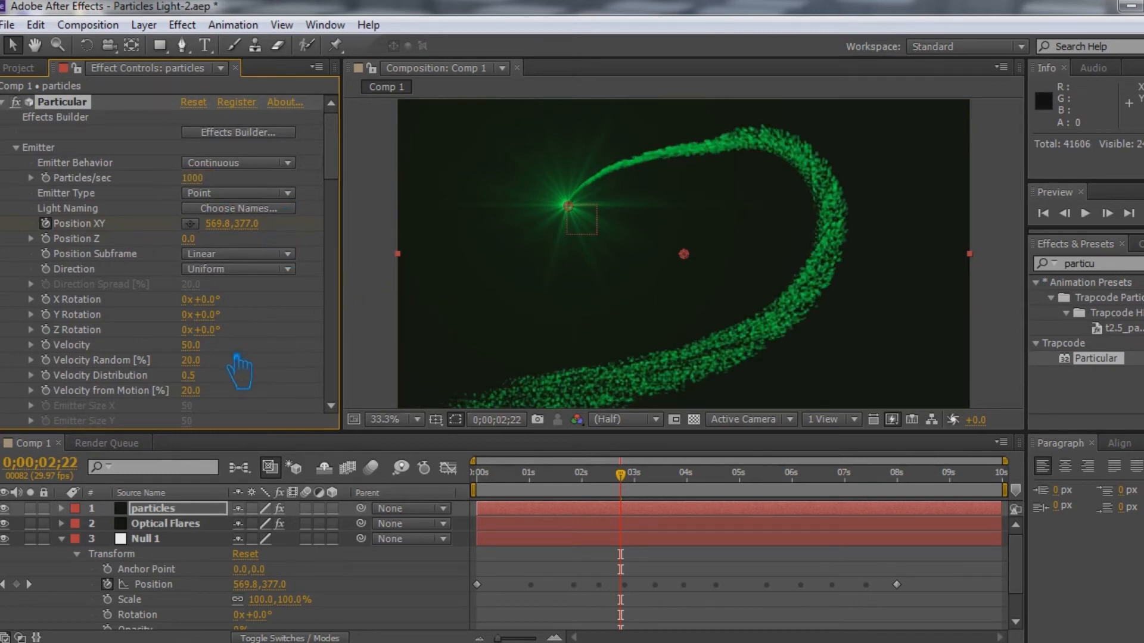
# Step: Try a Position Z of 270 on the Particular emitter and undo the change
pyautogui.moveTo(194, 240); pyautogui.dragTo(233, 252)
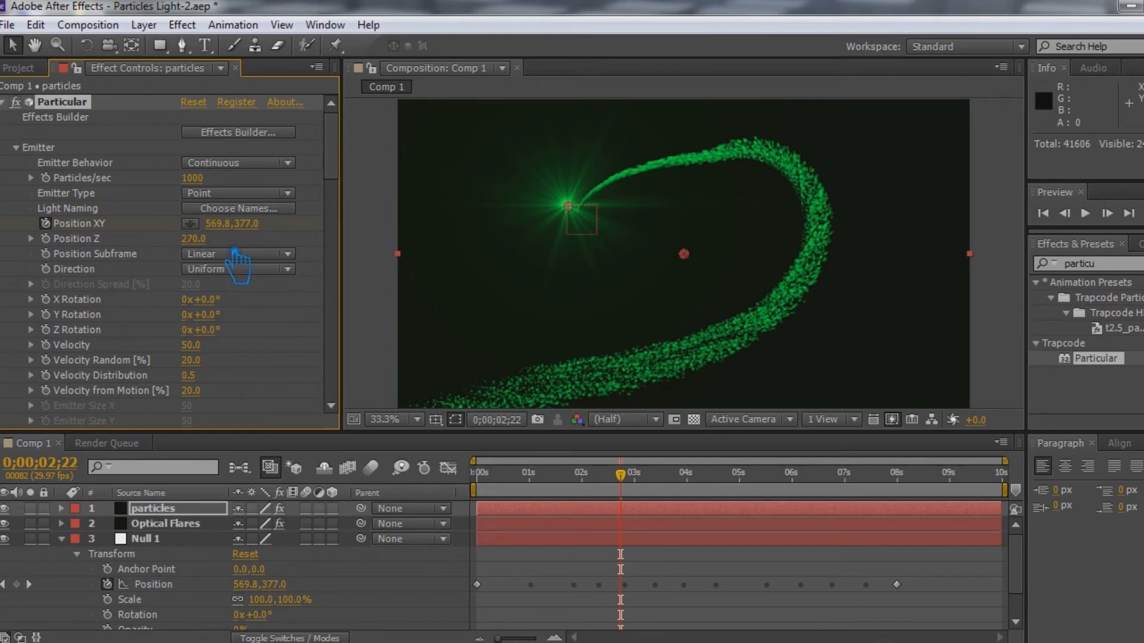
pyautogui.hotkey('ctrl', 'z')
# Step: Raise the Particular emitter's Velocity to 180 to spread the trail
pyautogui.scroll(-3, 263, 378)
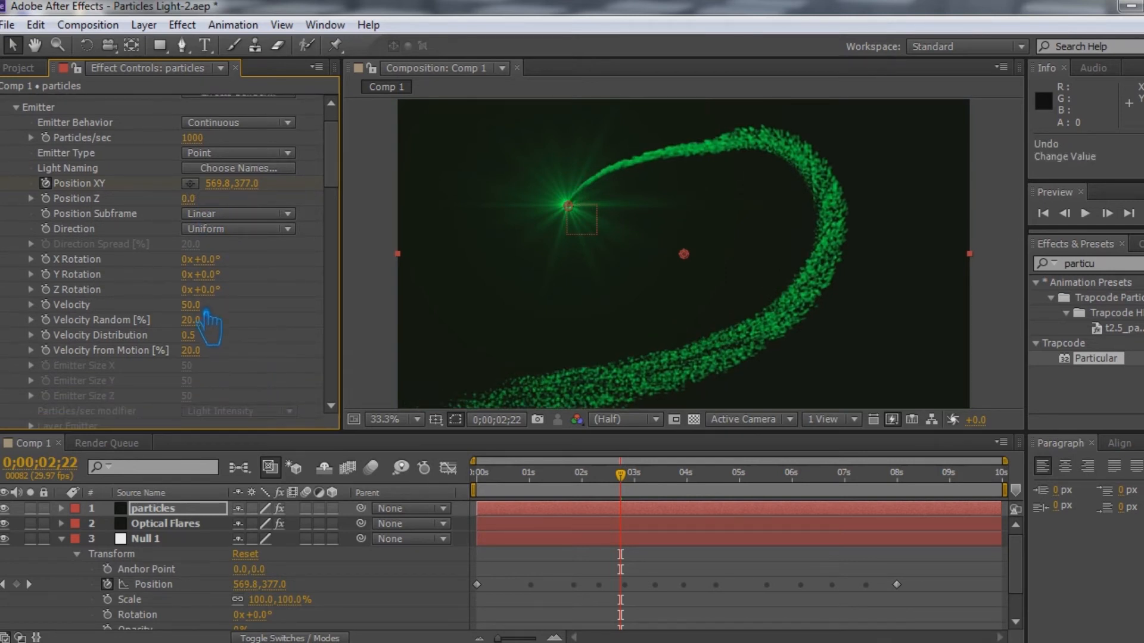
pyautogui.moveTo(205, 307); pyautogui.dragTo(223, 320)
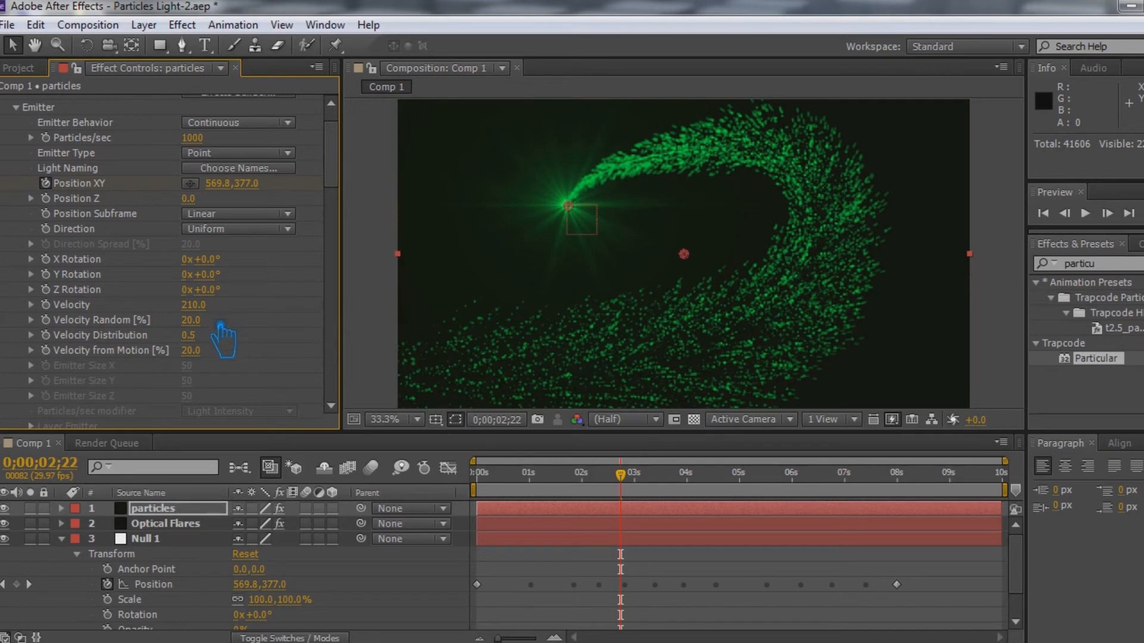
pyautogui.click(211, 311)
pyautogui.write('0')
pyautogui.press('Return')
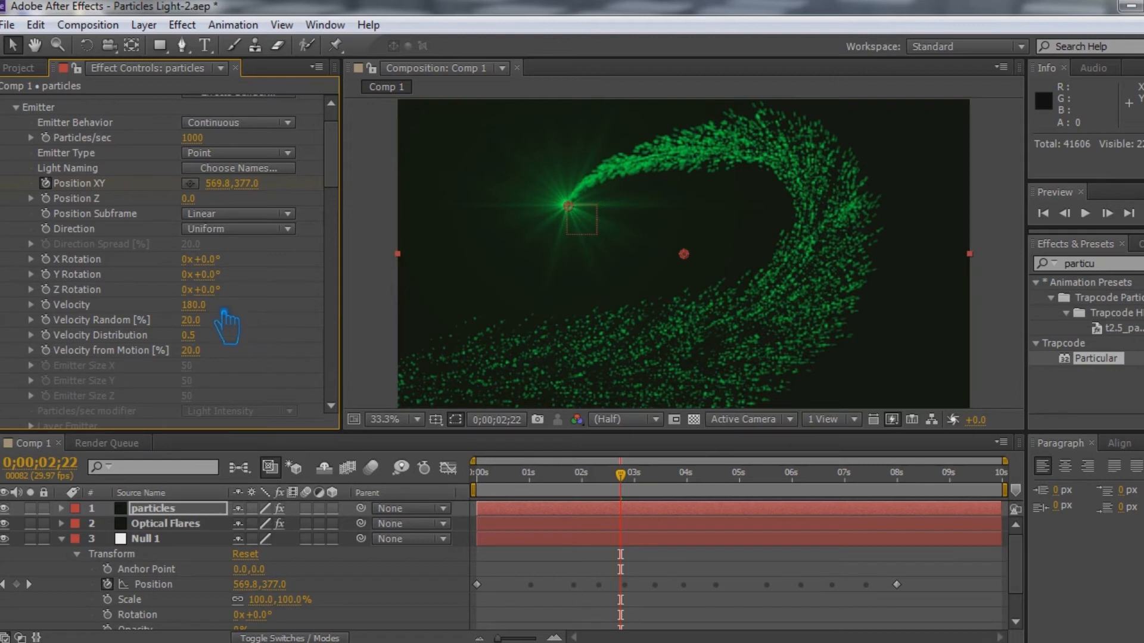
# Step: Set the emitter's Velocity Random to 60% and its Velocity from Motion to 27%
pyautogui.moveTo(209, 328); pyautogui.dragTo(248, 348)
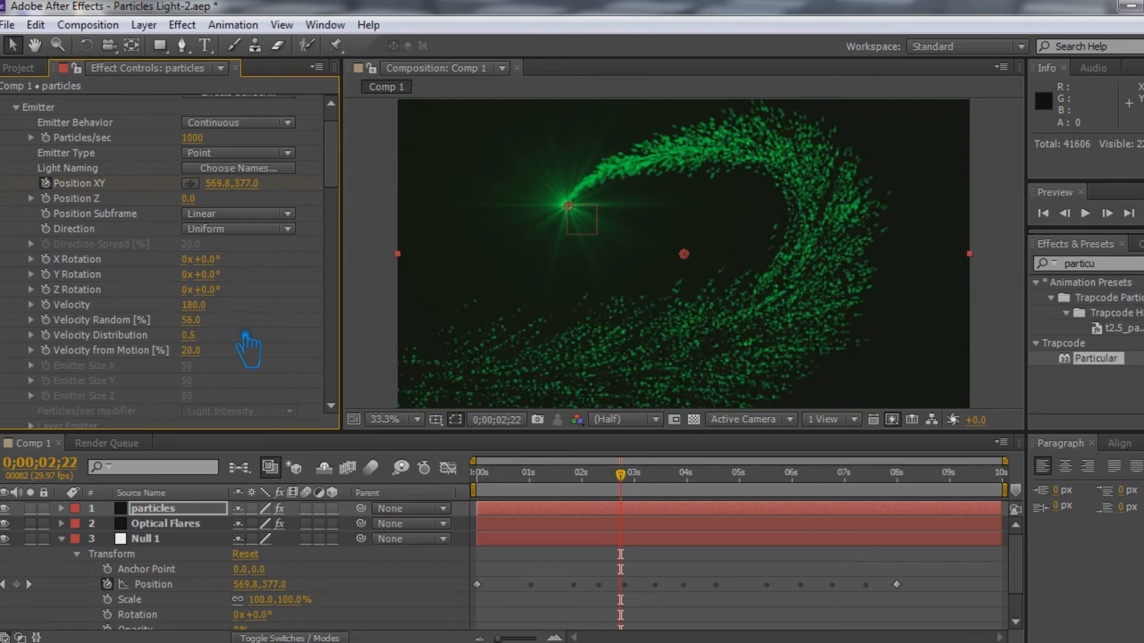
pyautogui.click(253, 333)
pyautogui.write('60')
pyautogui.press('Return')
pyautogui.moveTo(210, 361)
pyautogui.mouseDown()
pyautogui.moveTo(230, 361)
pyautogui.moveTo(216, 362)
pyautogui.mouseUp()
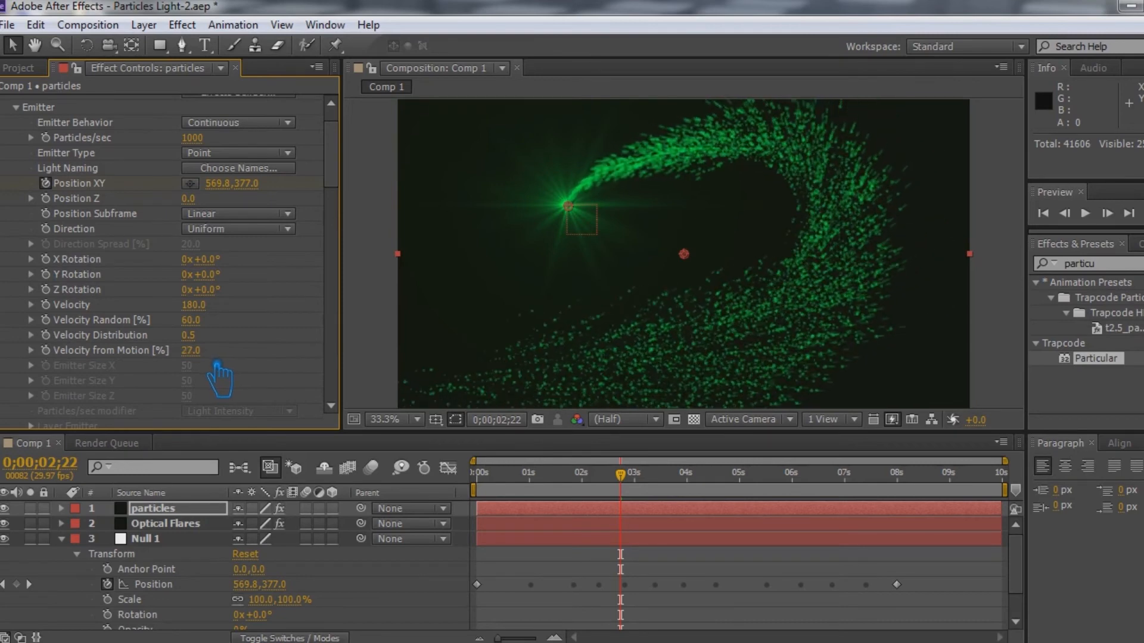
# Step: Review the Size over Life and Opacity over Life curves of both the main Particle and the Aux System
pyautogui.scroll(-2, 212, 366)
pyautogui.scroll(-10, 214, 374)
pyautogui.scroll(-3, 217, 355)
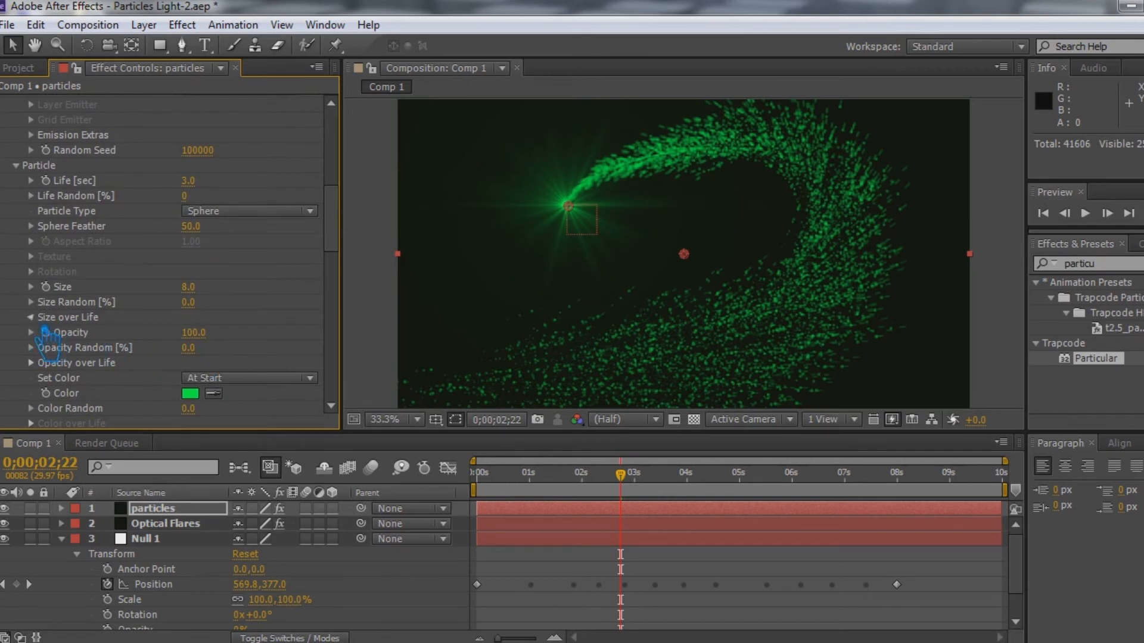
pyautogui.click(30, 235)
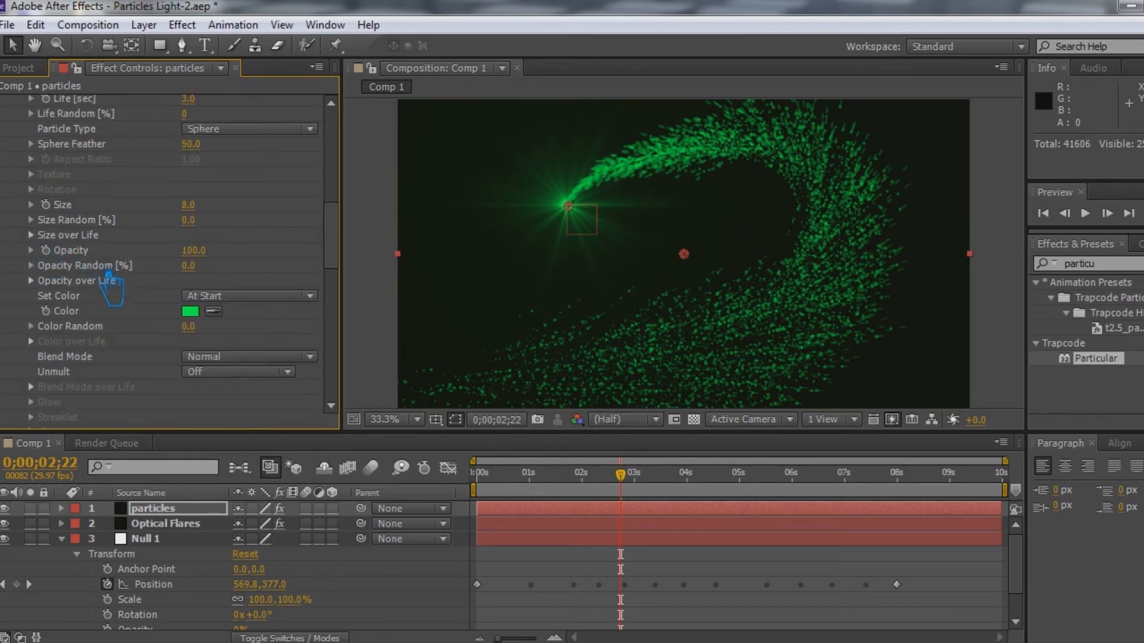
pyautogui.click(33, 281)
pyautogui.click(34, 236)
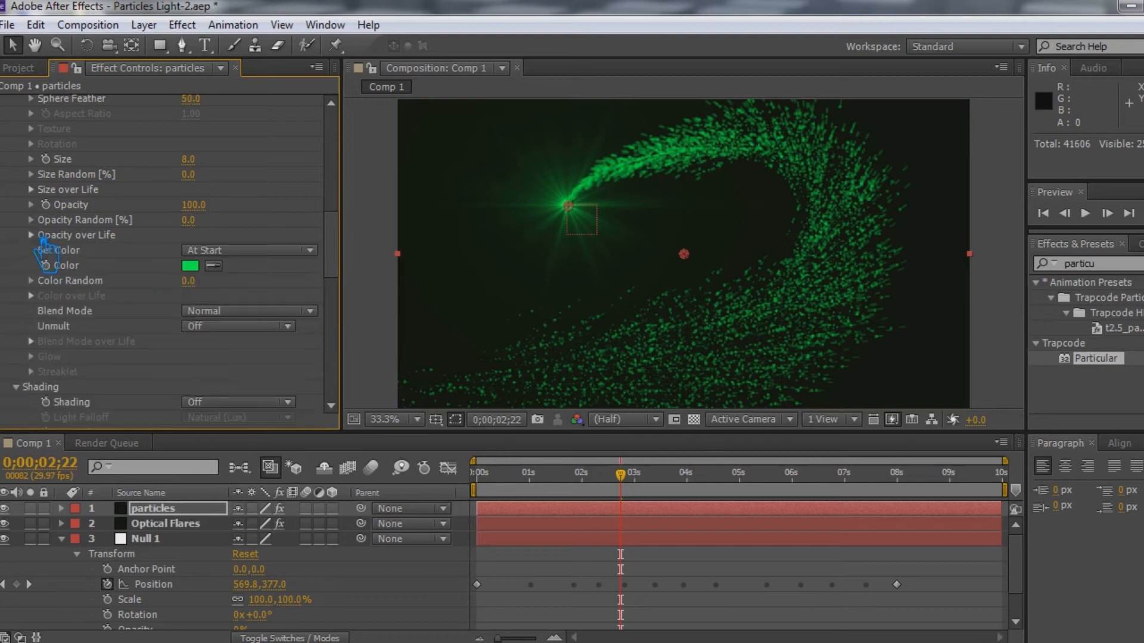
pyautogui.scroll(-8, 153, 316)
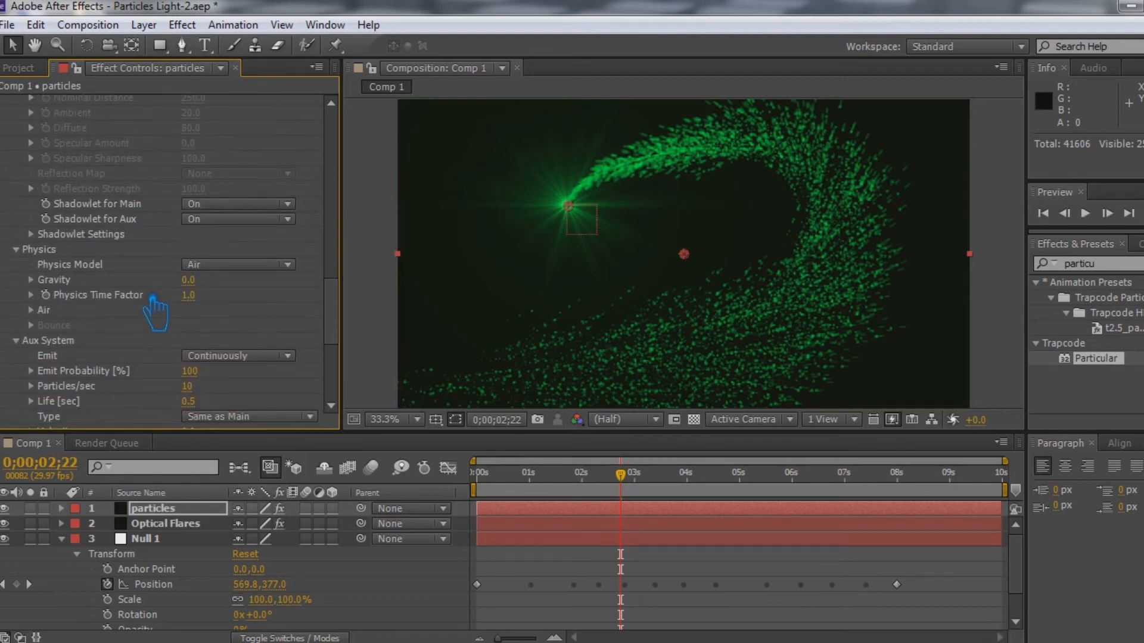
pyautogui.scroll(-2, 155, 313)
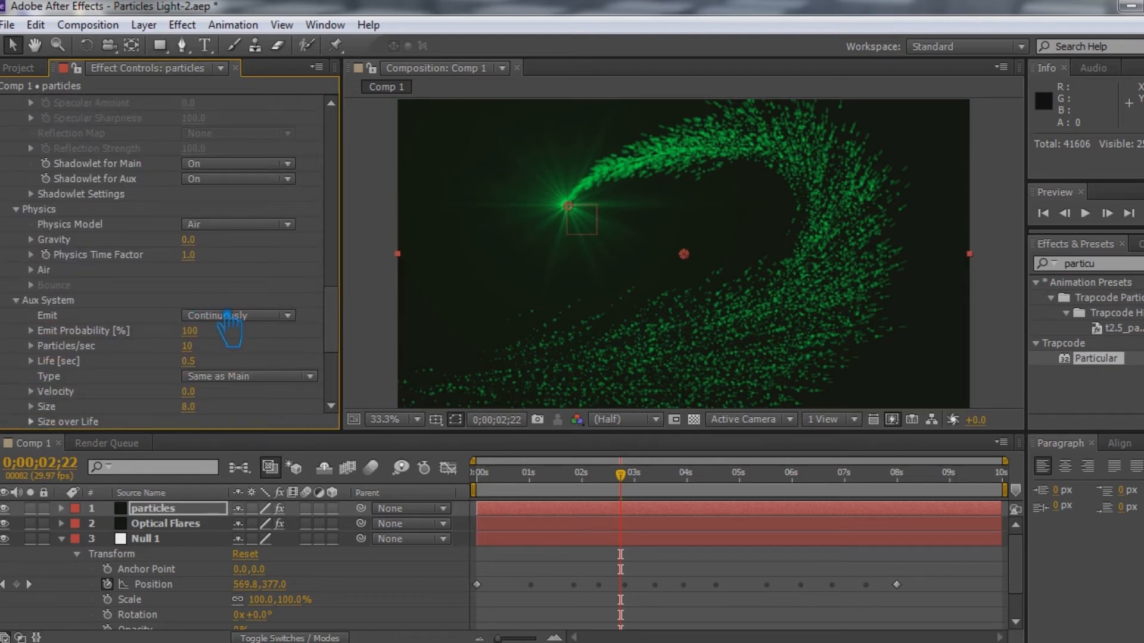
pyautogui.scroll(-3, 223, 322)
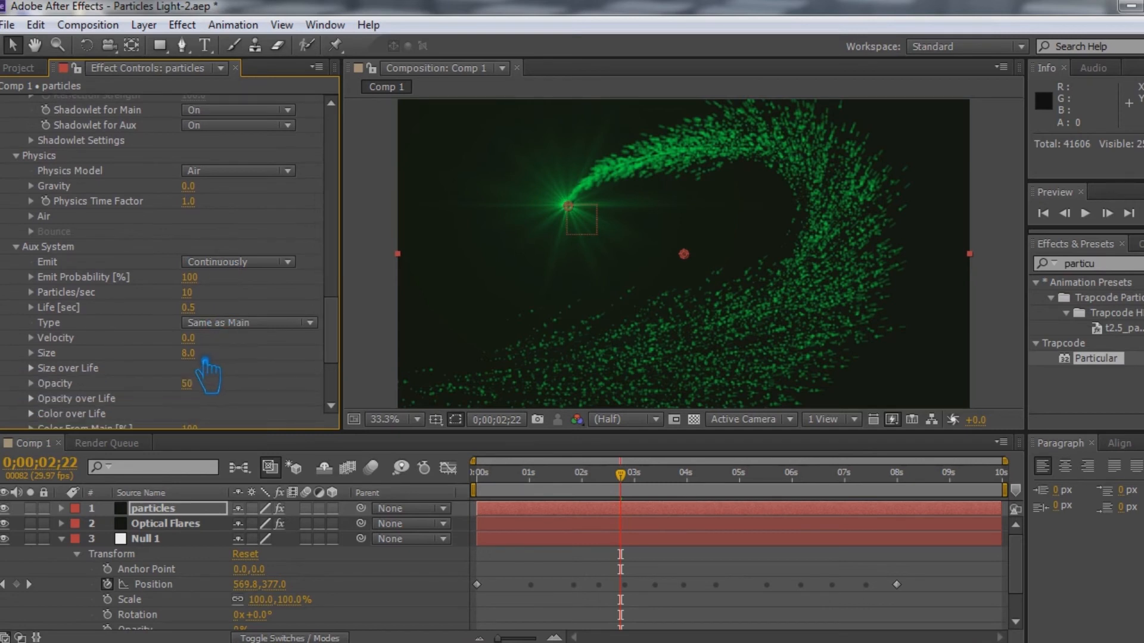
pyautogui.scroll(-4, 209, 372)
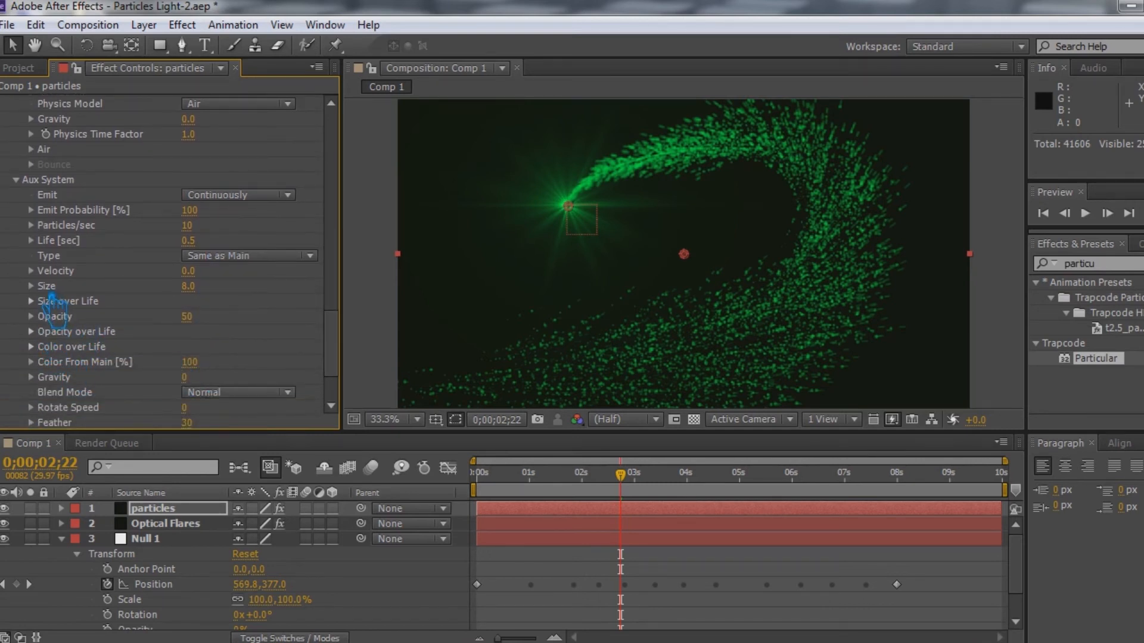
pyautogui.click(31, 301)
pyautogui.click(31, 235)
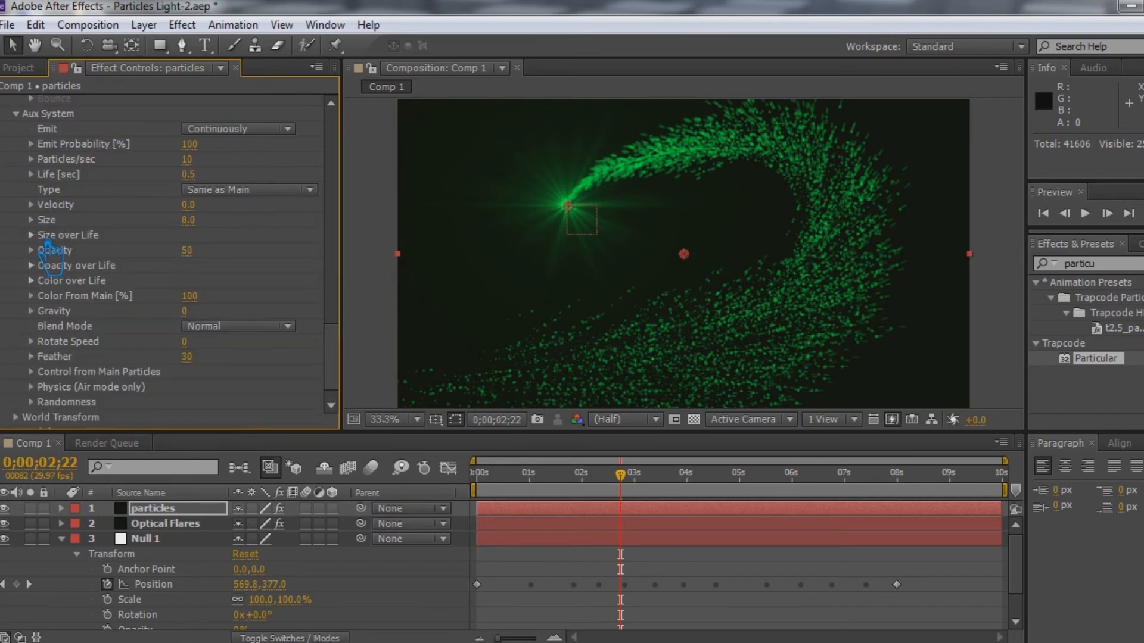
pyautogui.click(33, 239)
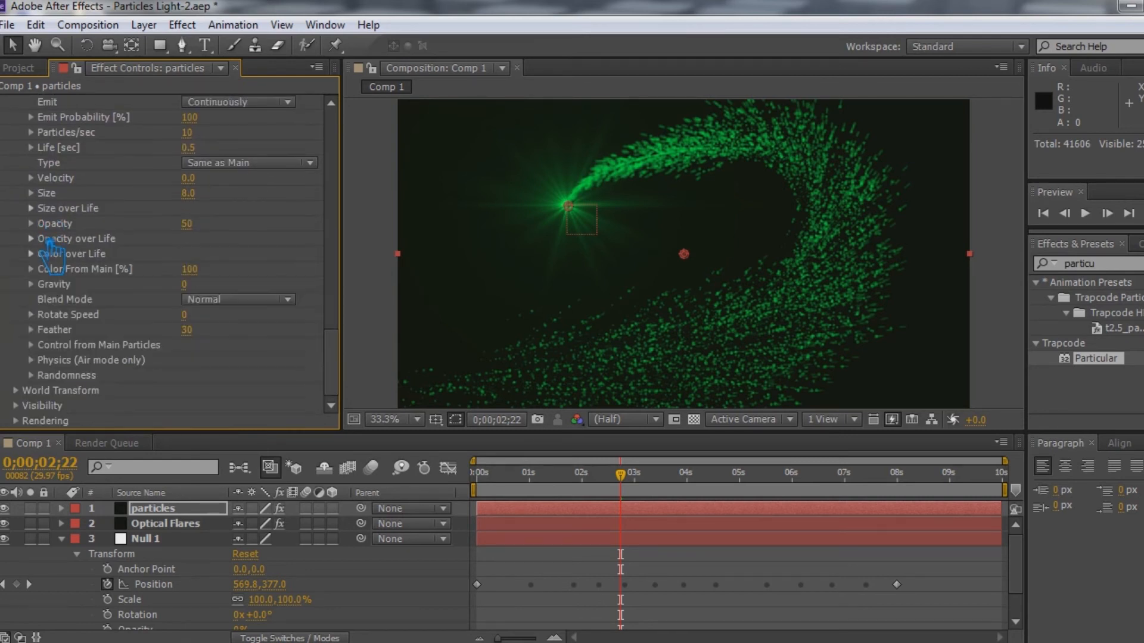
# Step: Set the Aux System's Opacity to 80
pyautogui.moveTo(203, 227); pyautogui.dragTo(508, 239)
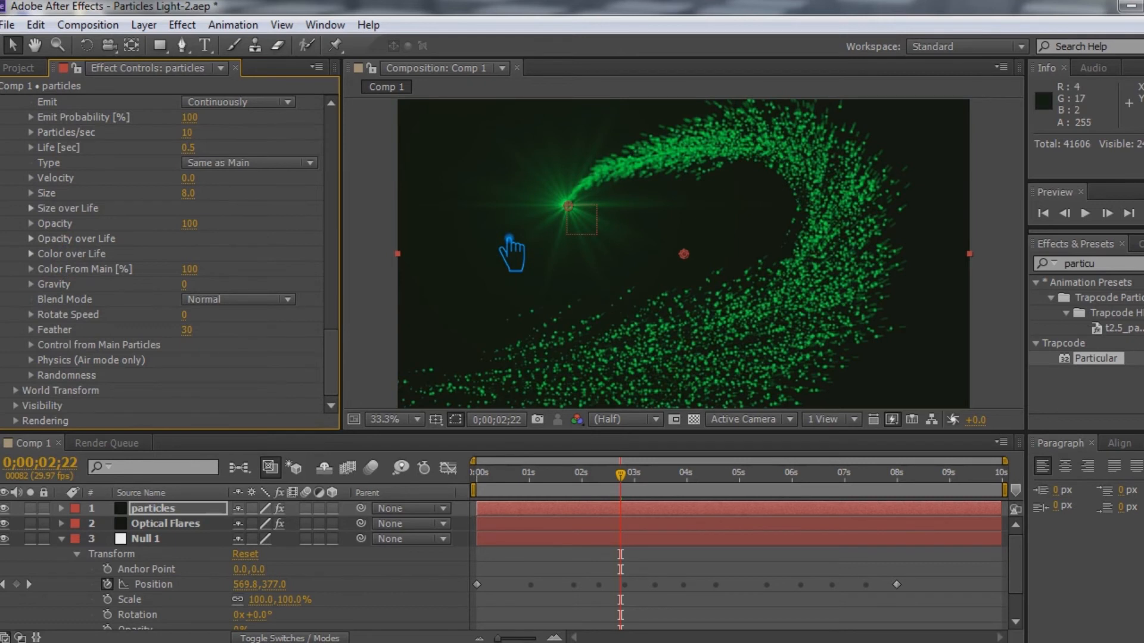
pyautogui.click(188, 224)
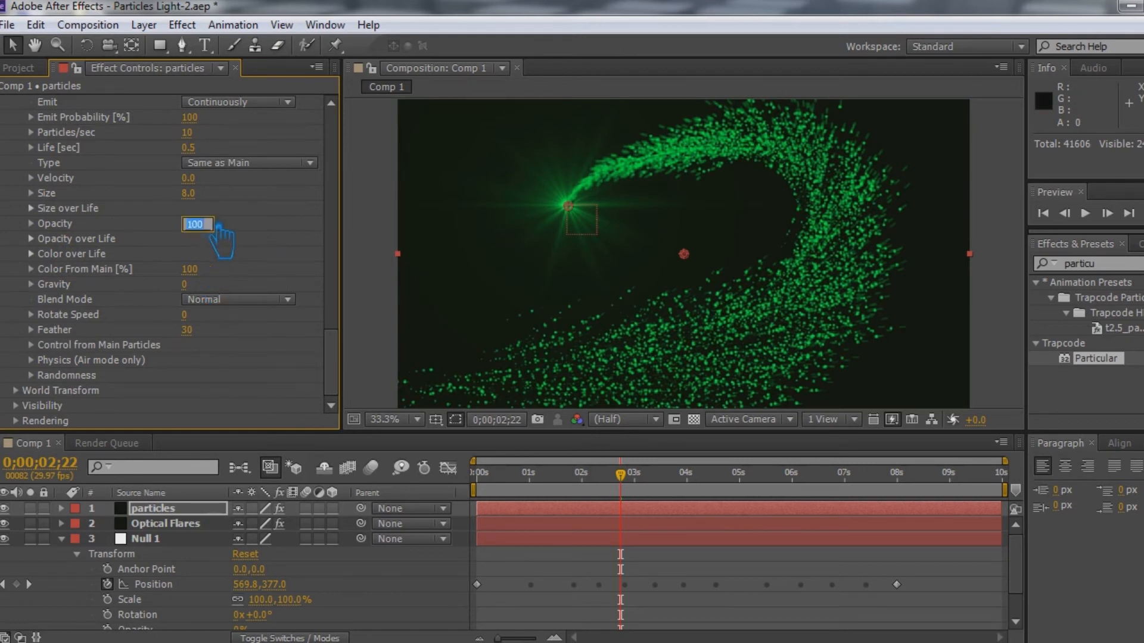
pyautogui.write('80')
pyautogui.press('Return')
# Step: Select the Optical Flares layer and set the flare's Scale to 50
pyautogui.click(167, 524)
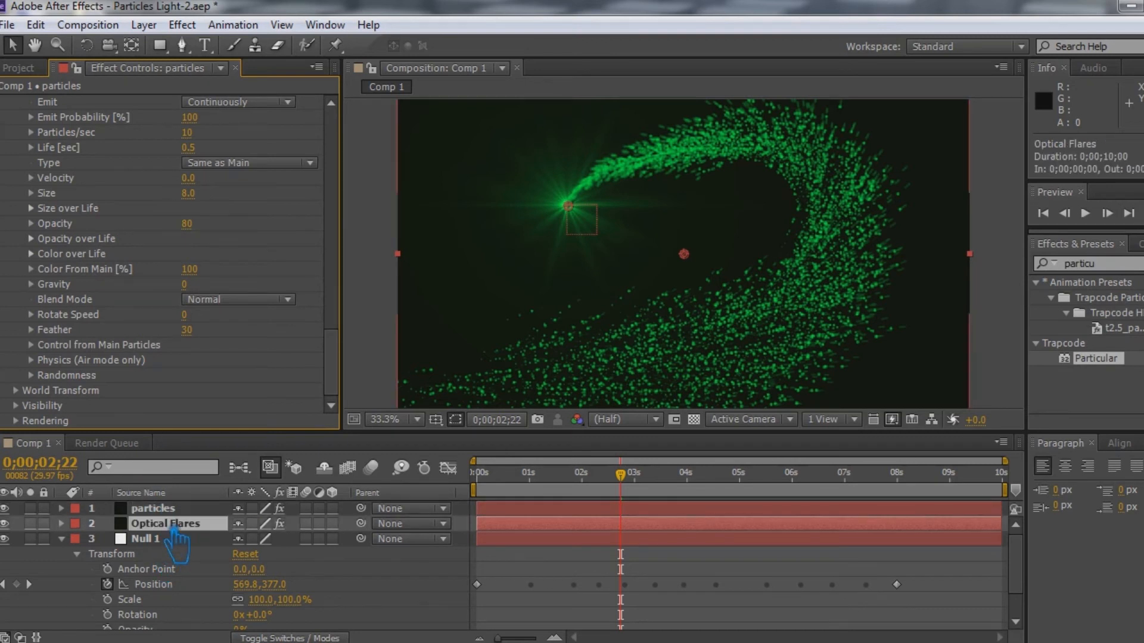
pyautogui.click(192, 203)
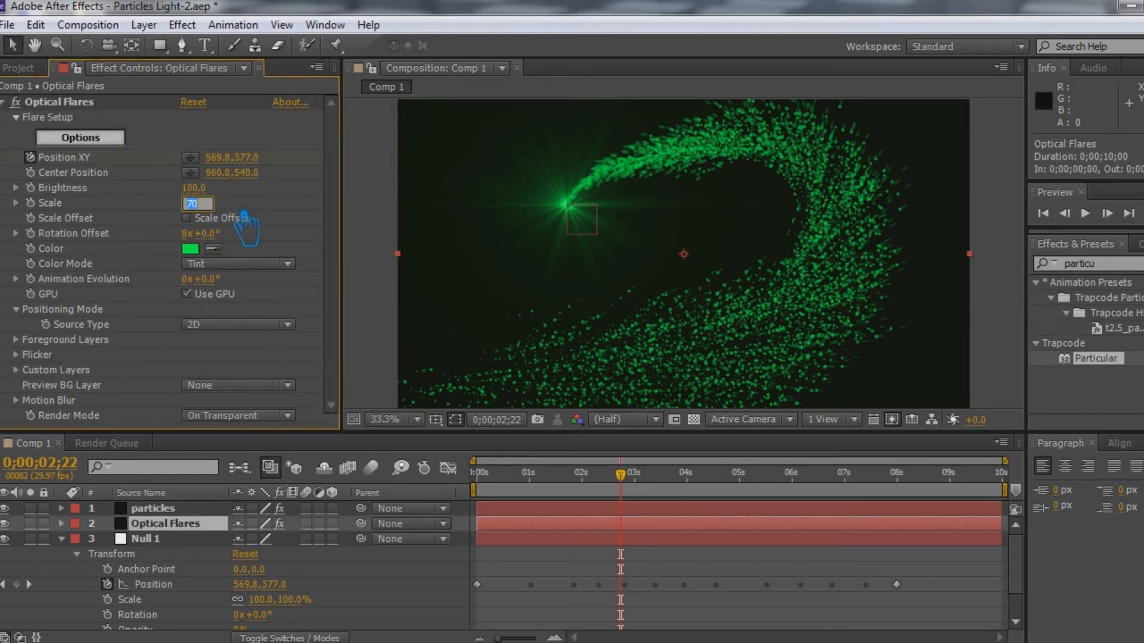
pyautogui.click(246, 207)
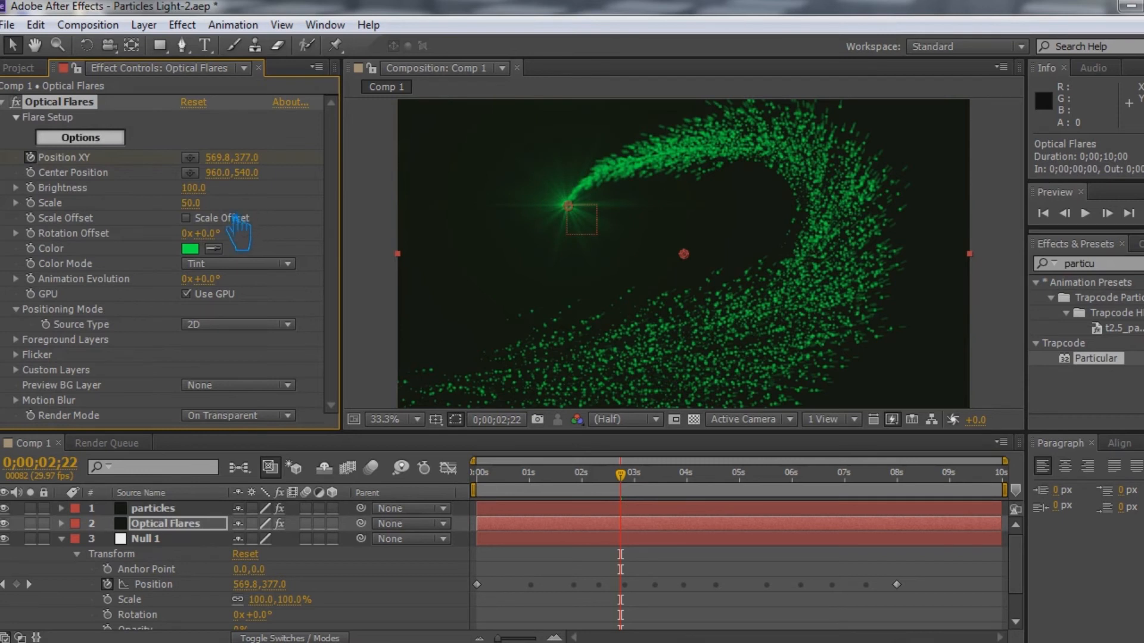
# Step: Set the Optical Flares effect's Scale to 55 and deselect the layer
pyautogui.click(198, 203)
pyautogui.press('Return')
pyautogui.click(202, 204)
pyautogui.write('6')
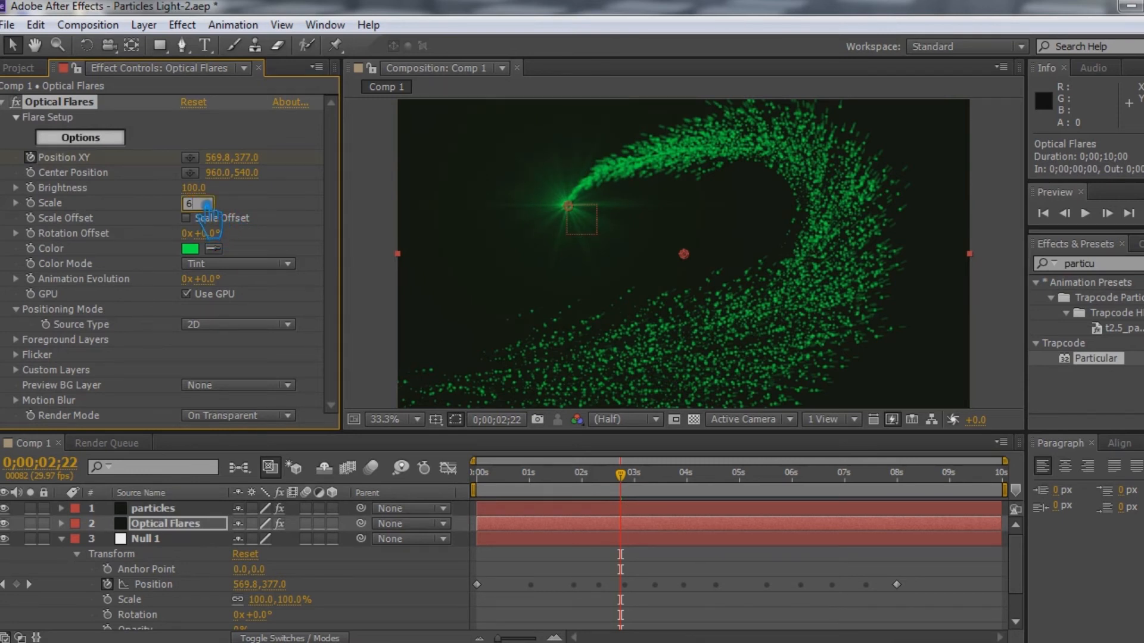
pyautogui.write('0')
pyautogui.press('Return')
pyautogui.click(209, 212)
pyautogui.press('Return')
pyautogui.click(447, 565)
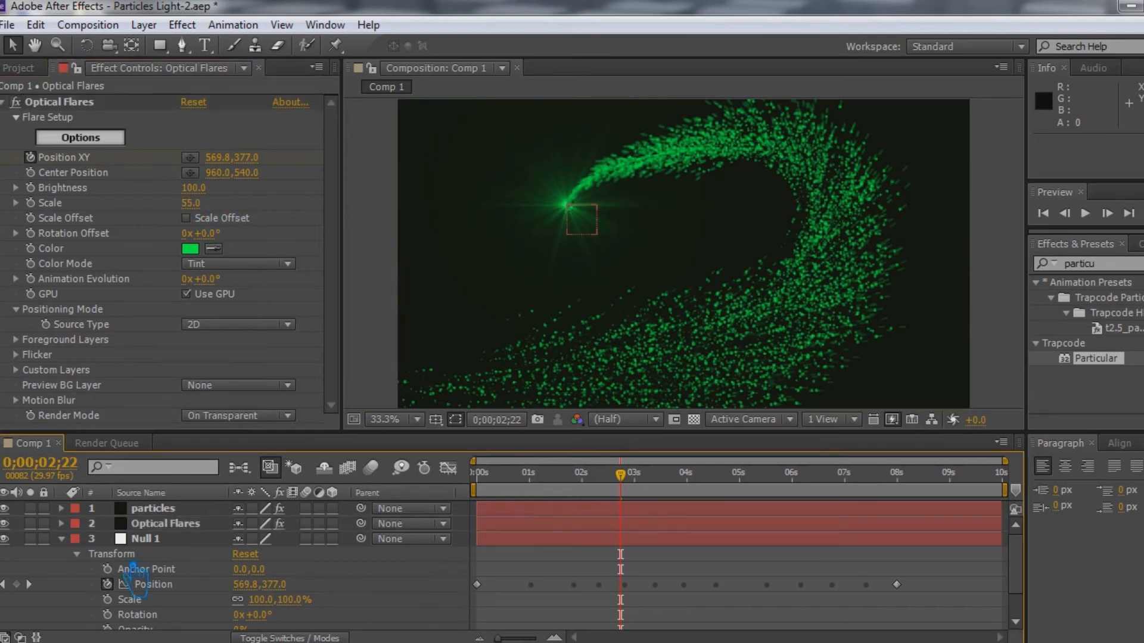
# Step: Collapse the Null 1 layer's properties, save the project and run a RAM preview of the animation
pyautogui.click(61, 538)
pyautogui.hotkey('ctrl', 's')
pyautogui.click(1143, 213)
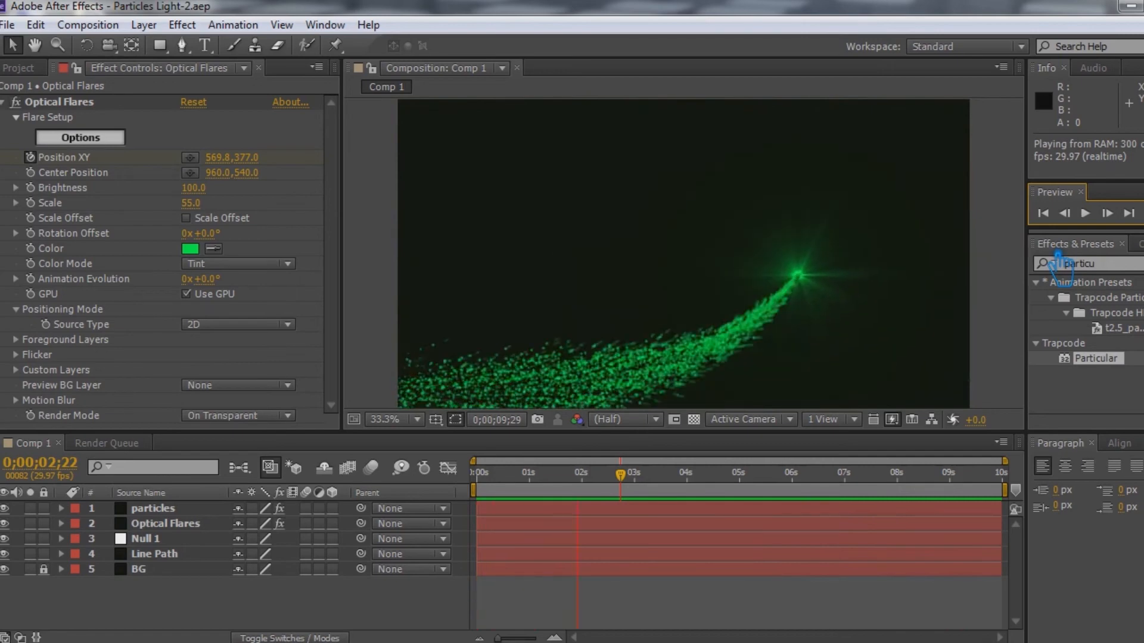
# Step: Duplicate the particles, Optical Flares and Null 1 layers together
pyautogui.click(153, 508)
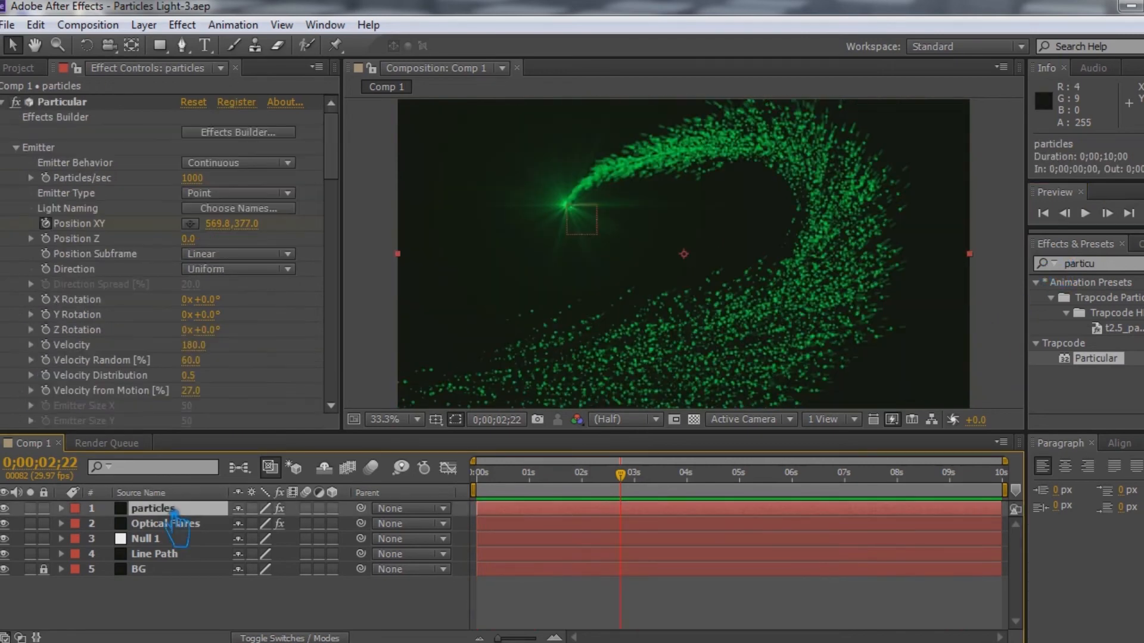
pyautogui.keyDown('ctrl'); pyautogui.click(175, 525); pyautogui.keyUp('ctrl')
pyautogui.keyDown('ctrl'); pyautogui.click(178, 539); pyautogui.keyUp('ctrl')
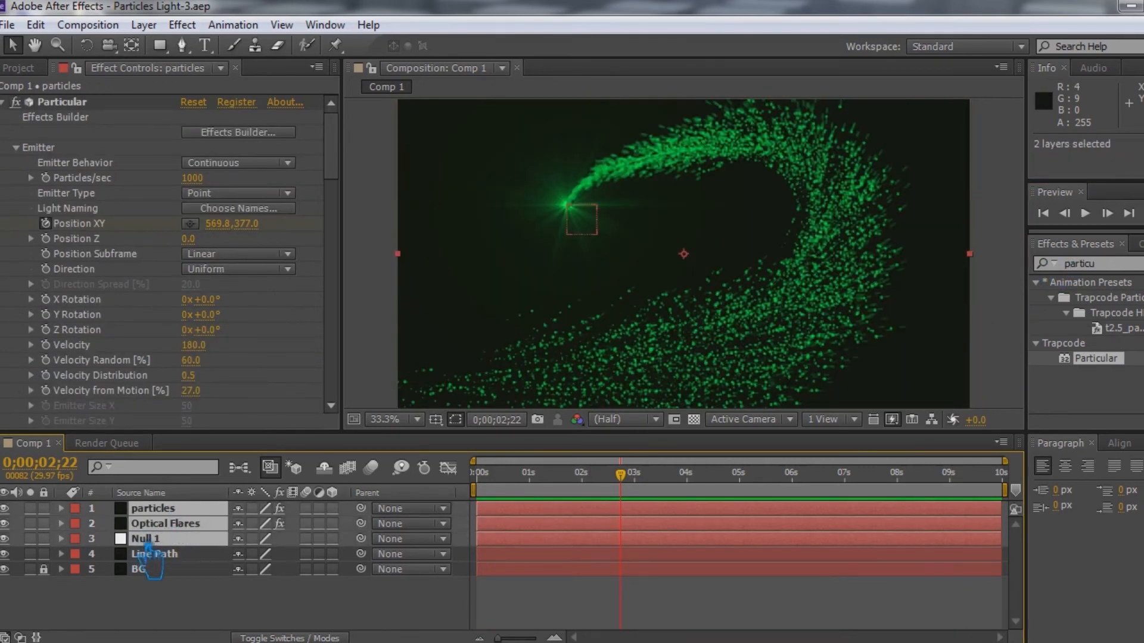
pyautogui.click(179, 554)
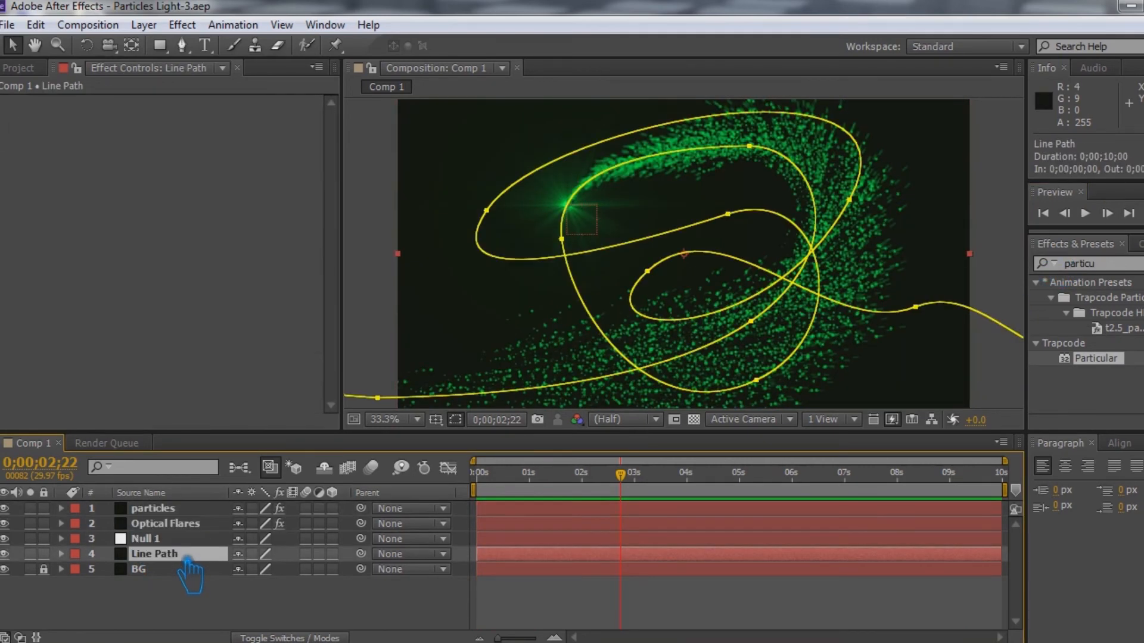
pyautogui.click(179, 539)
pyautogui.keyDown('ctrl'); pyautogui.click(178, 524); pyautogui.keyUp('ctrl')
pyautogui.keyDown('ctrl'); pyautogui.click(177, 509); pyautogui.keyUp('ctrl')
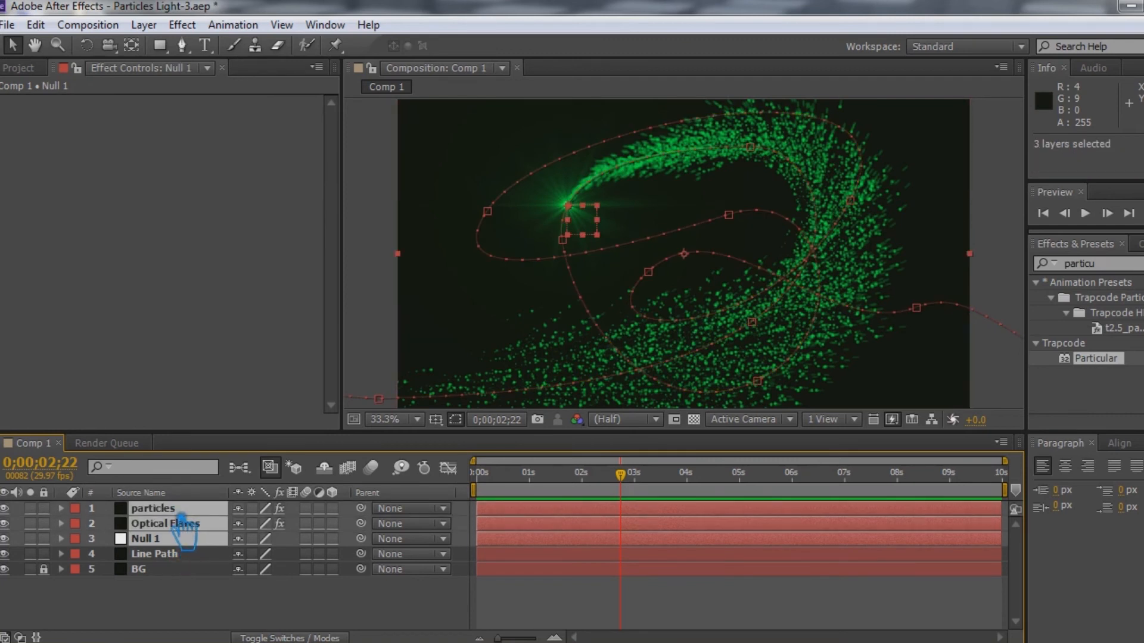
pyautogui.hotkey('ctrl', 'd')
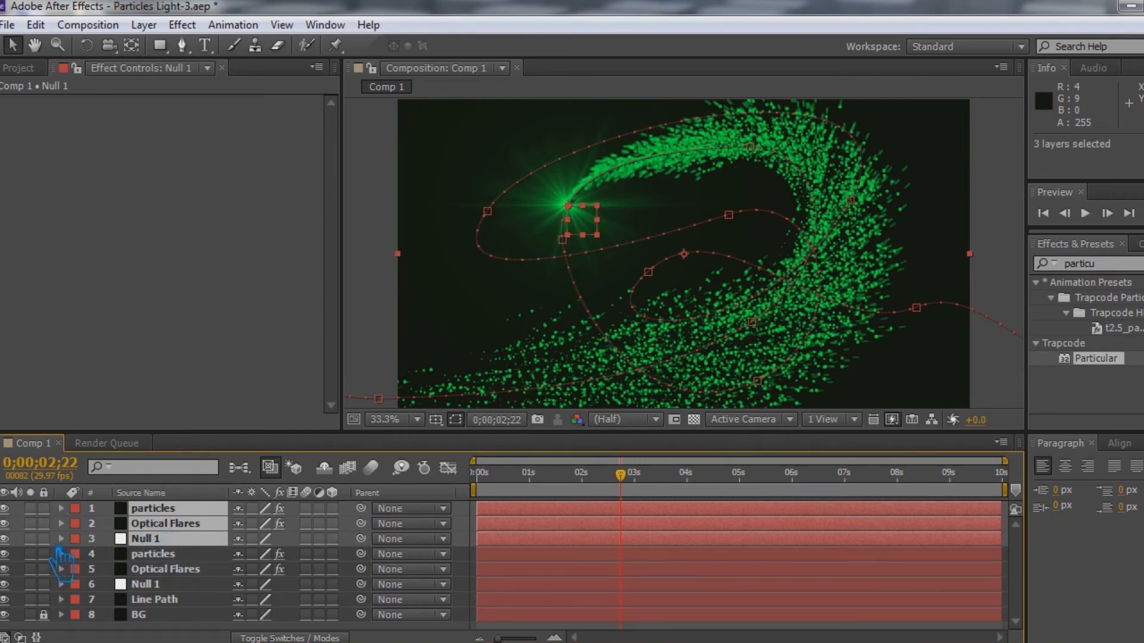
pyautogui.click(60, 540)
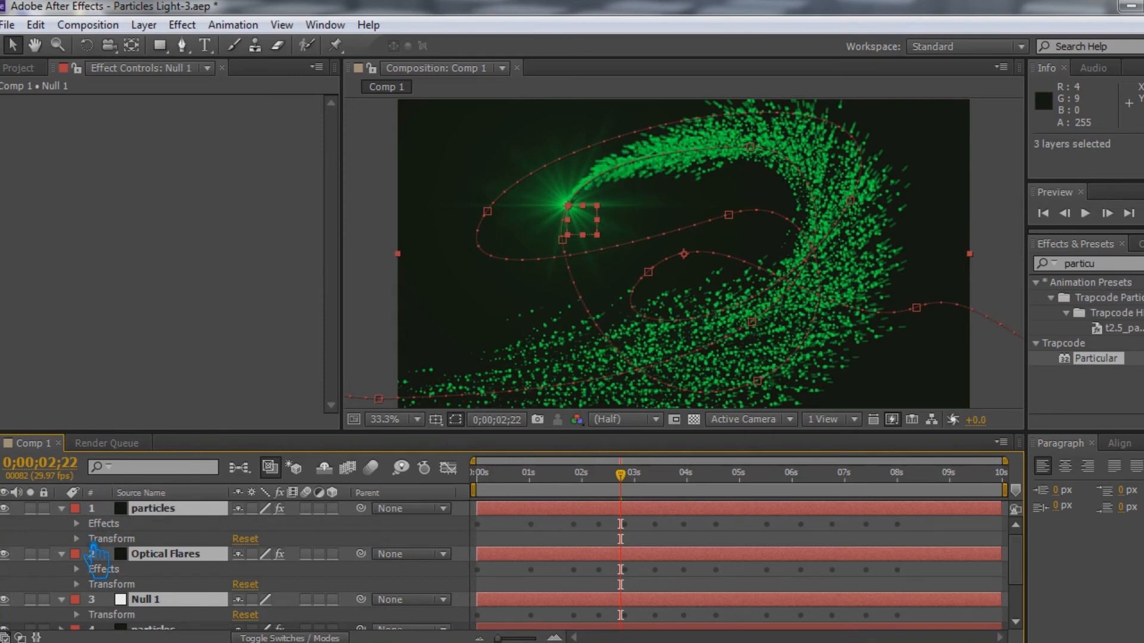
pyautogui.click(76, 524)
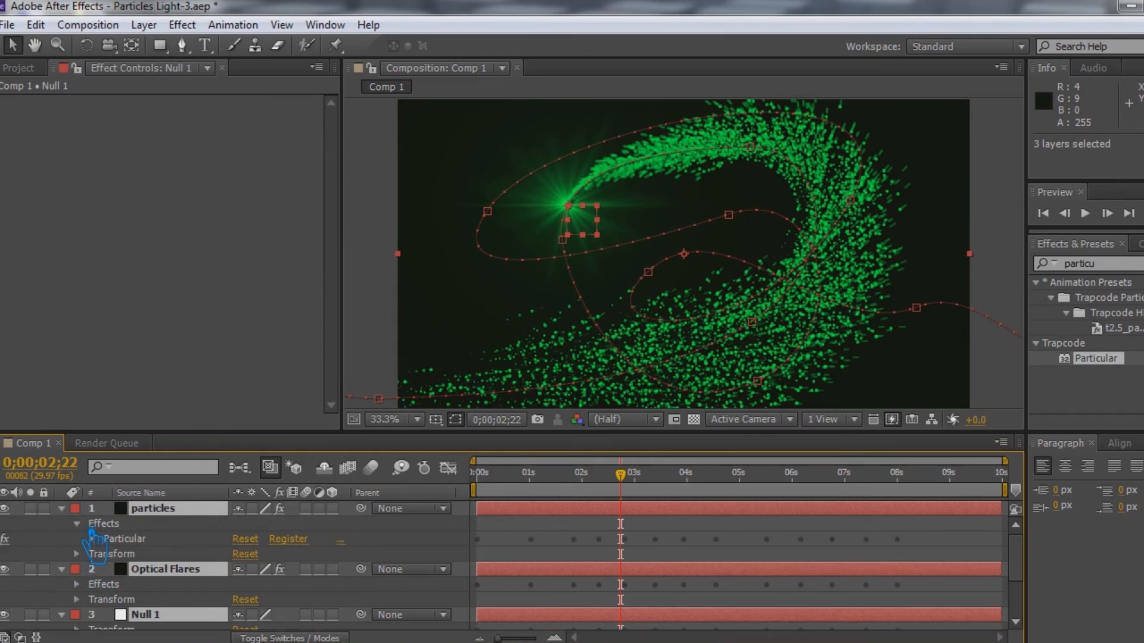
pyautogui.click(92, 538)
pyautogui.scroll(1, 177, 558)
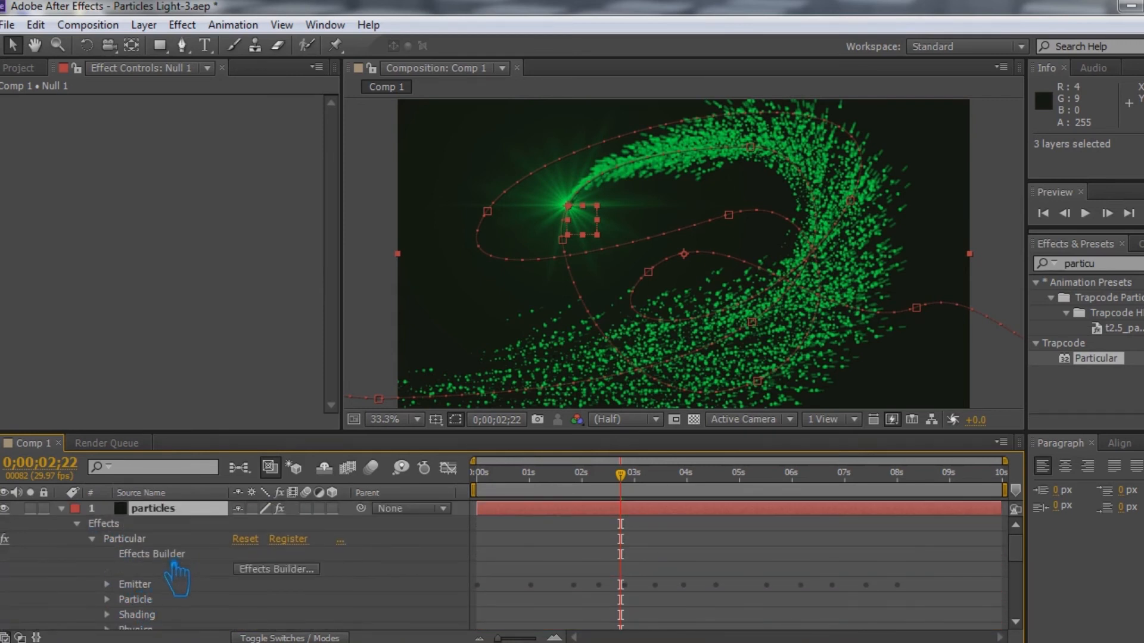
pyautogui.click(61, 509)
# Step: Select all Position keyframes of the duplicated Null 1 (layer 3) and move the playhead to the composition's start
pyautogui.click(183, 553)
pyautogui.click(173, 540)
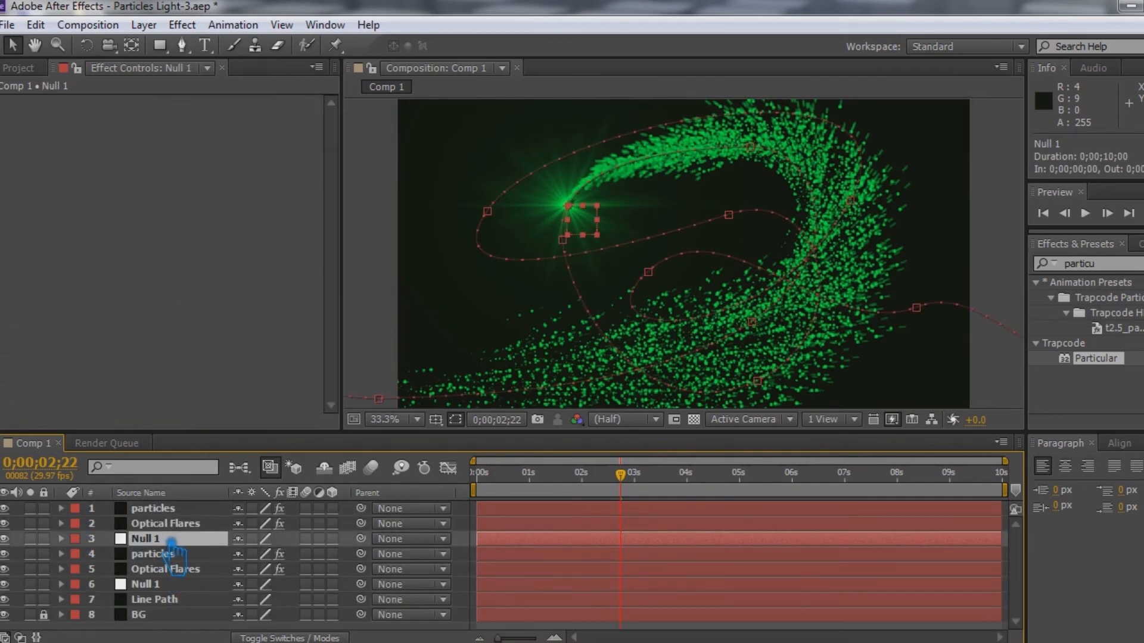
pyautogui.click(62, 539)
pyautogui.click(77, 553)
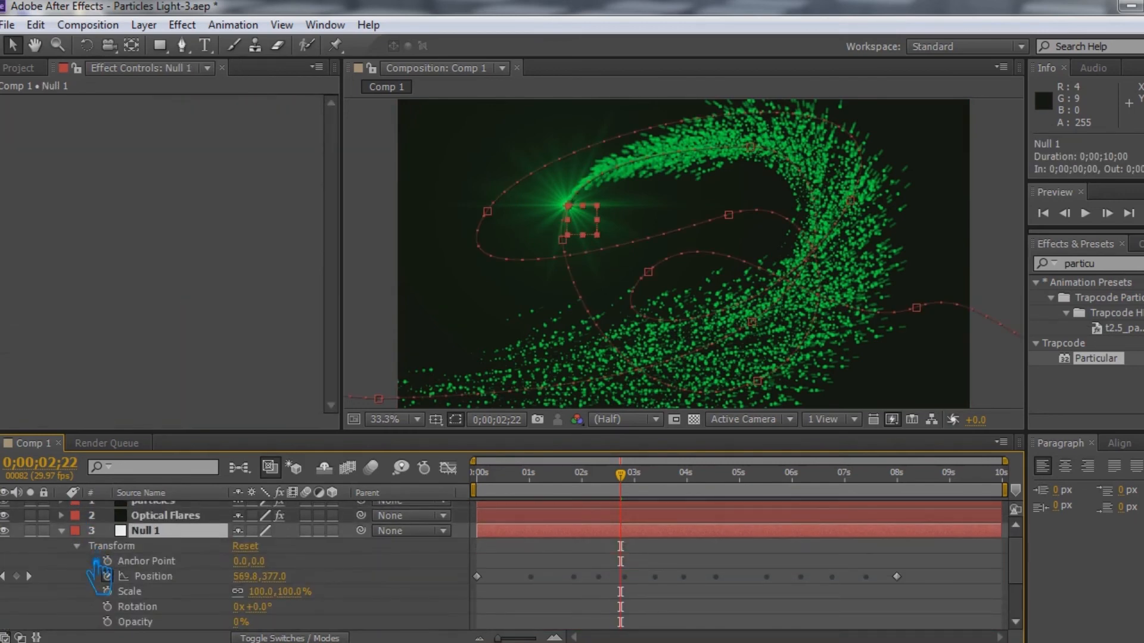
pyautogui.click(179, 577)
pyautogui.press('Home')
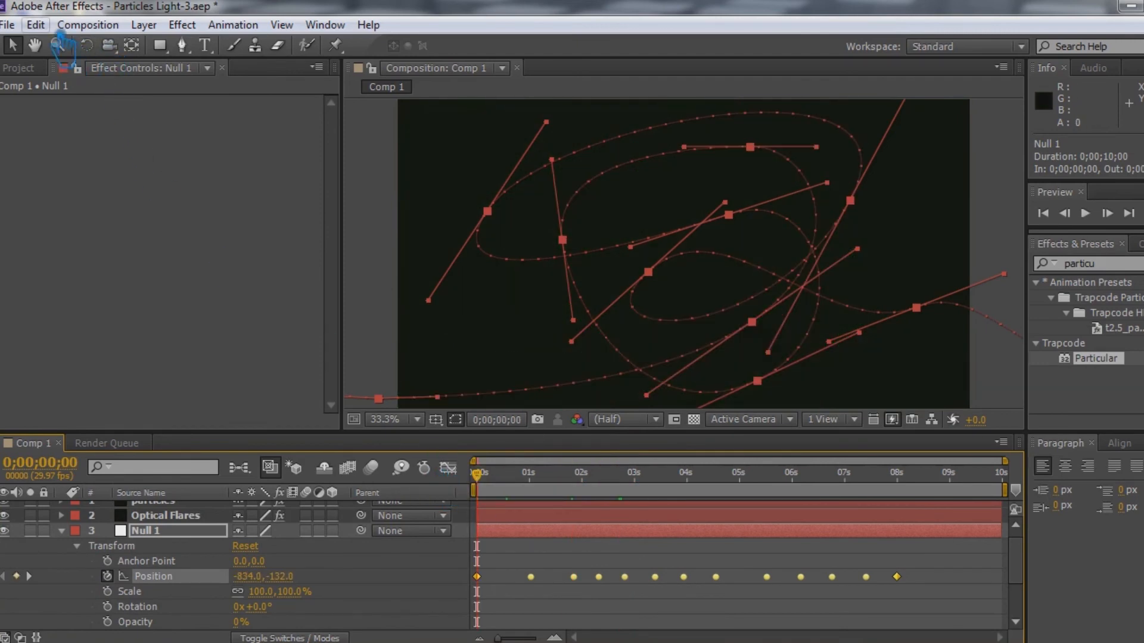
# Step: Copy the selected Position keyframes of the duplicated Null 1
pyautogui.click(35, 24)
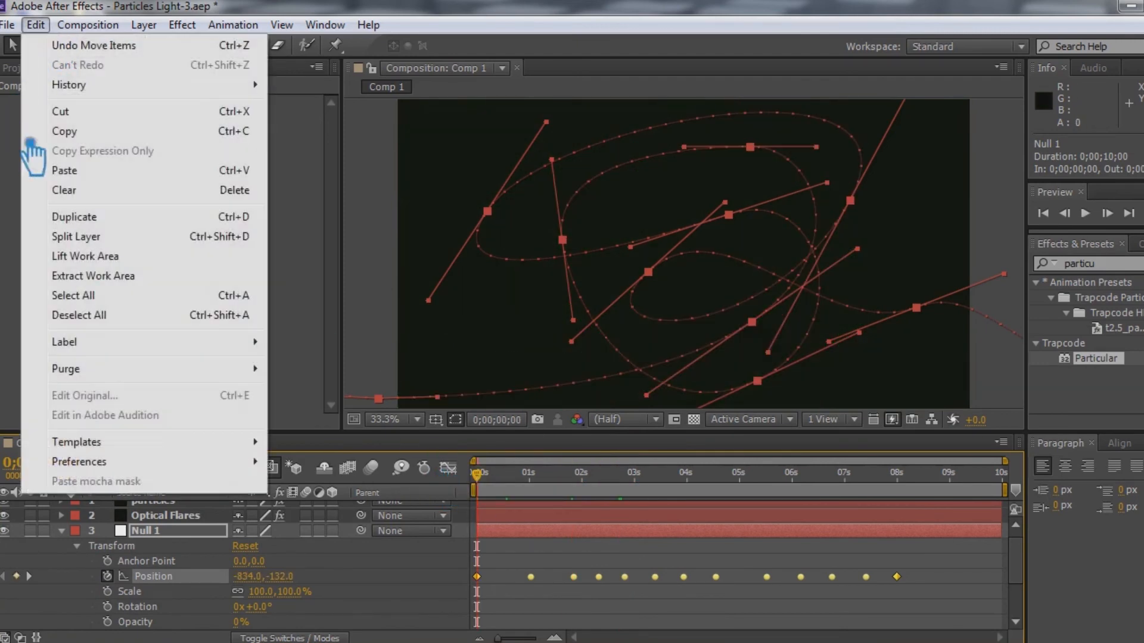
pyautogui.click(89, 133)
pyautogui.click(37, 25)
pyautogui.click(77, 129)
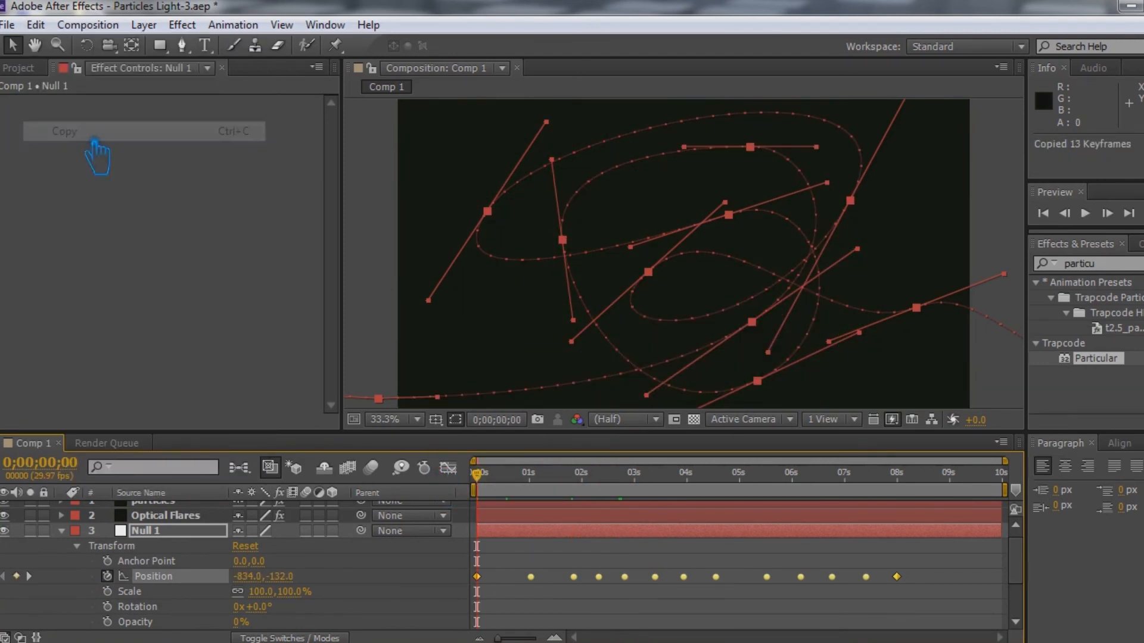
# Step: Apply Time-Reverse Keyframes to the duplicated Null 1's Position keyframes
pyautogui.rightClick(502, 598)
pyautogui.rightClick(492, 588)
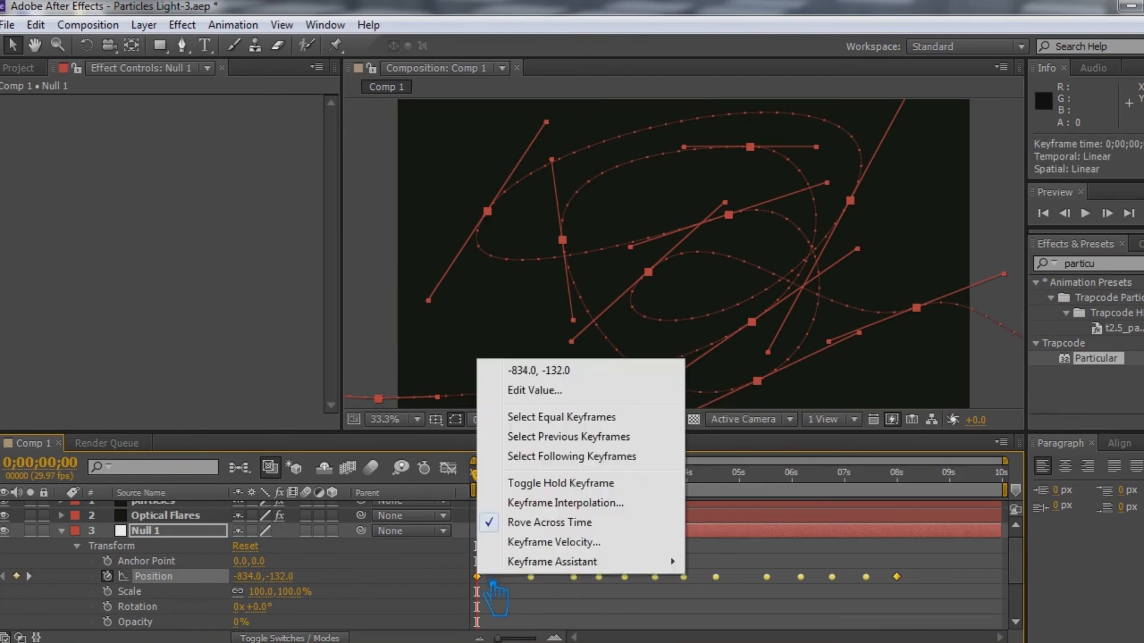
pyautogui.moveTo(603, 566)
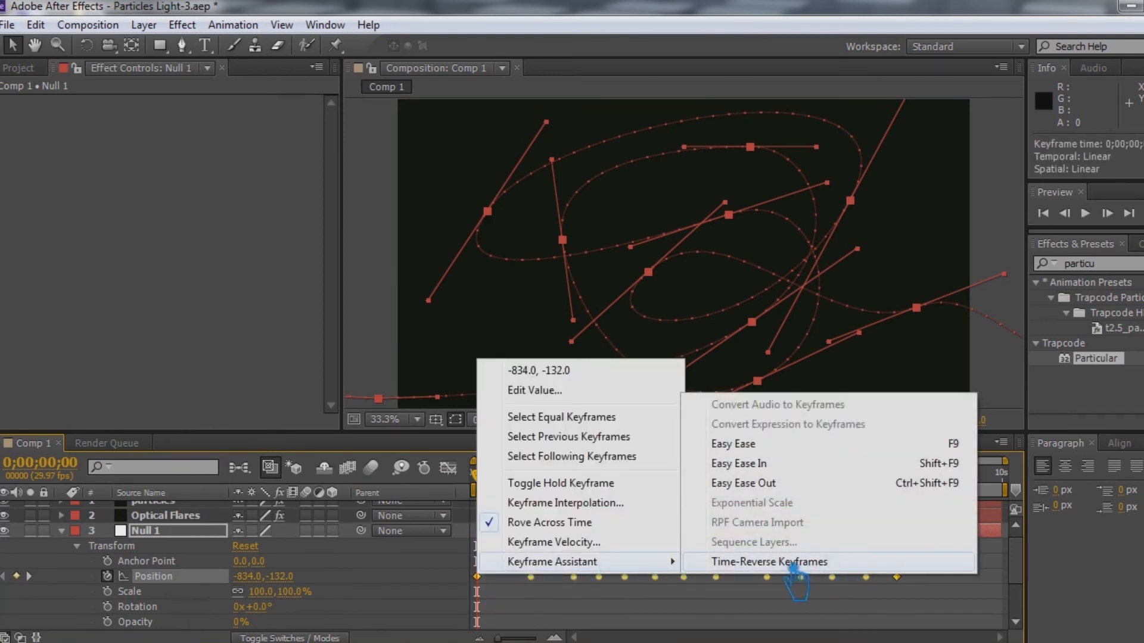
pyautogui.click(786, 563)
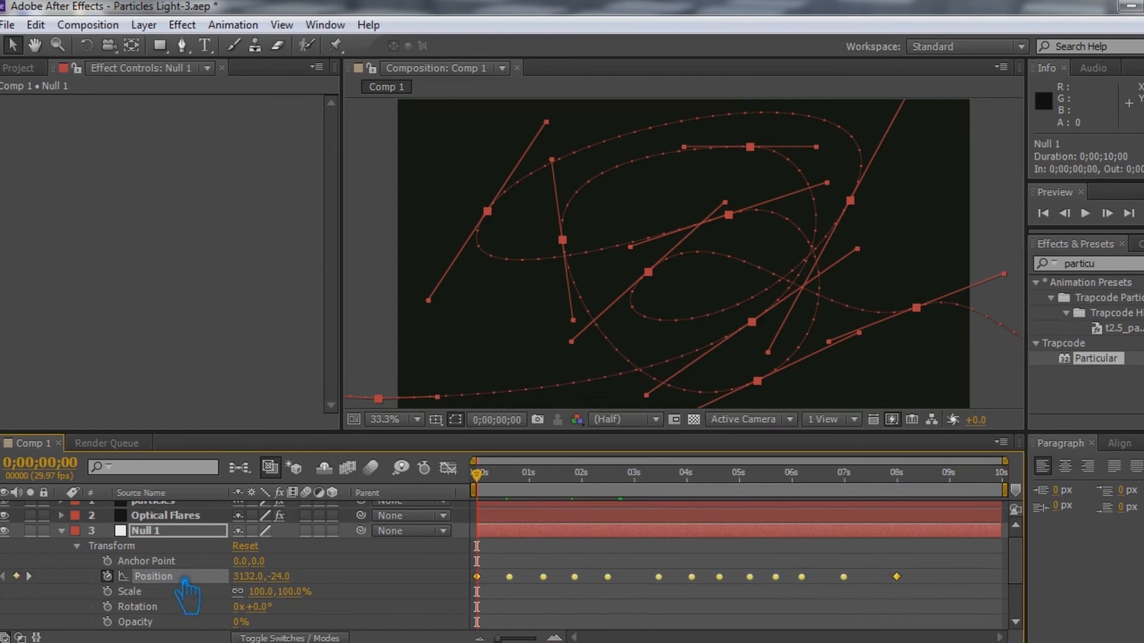
# Step: Copy the time-reversed Position keyframes of the duplicated Null 1 and collapse that layer's properties
pyautogui.click(36, 24)
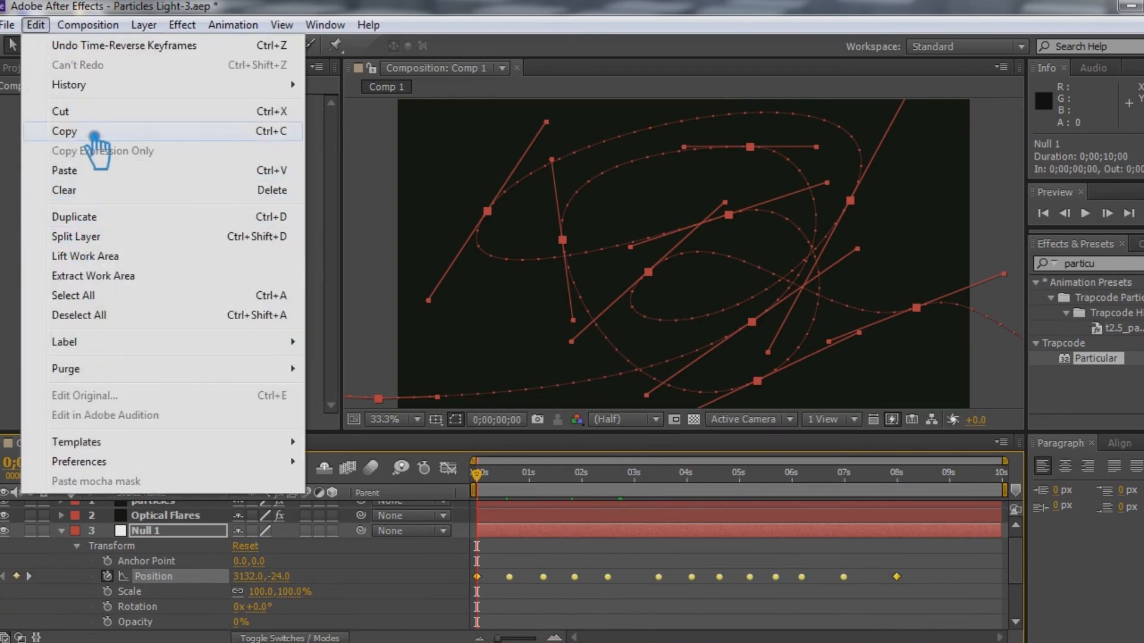
pyautogui.click(66, 132)
pyautogui.click(36, 24)
pyautogui.click(86, 131)
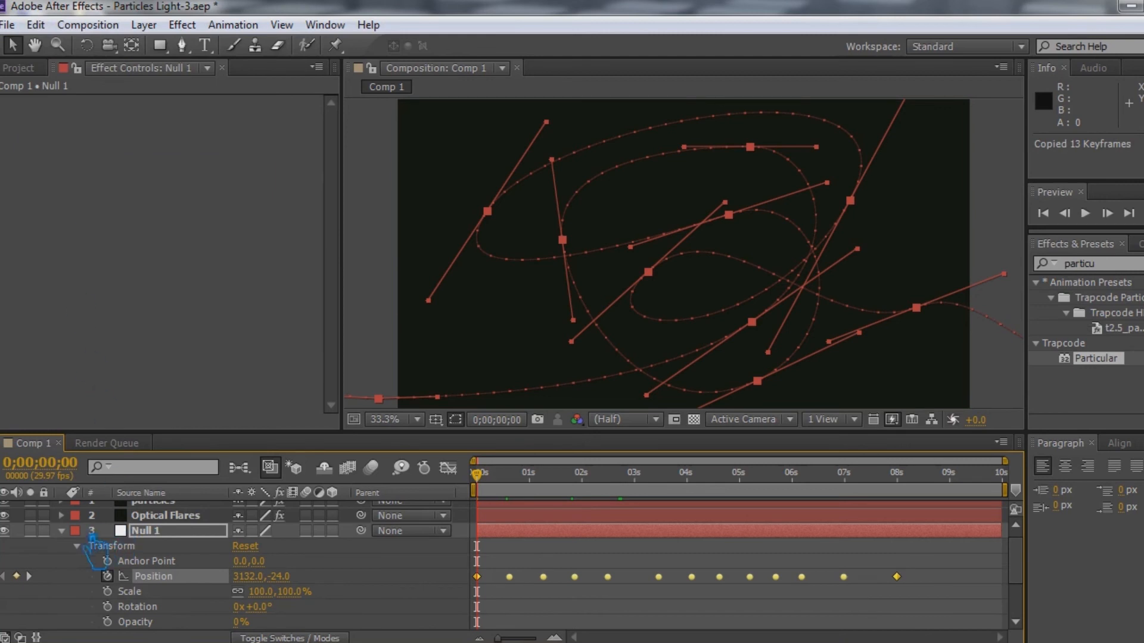
pyautogui.click(62, 530)
# Step: Paste the reversed keyframes onto the Position XY property of the duplicated Optical Flares layer (layer 2)
pyautogui.click(143, 526)
pyautogui.click(62, 523)
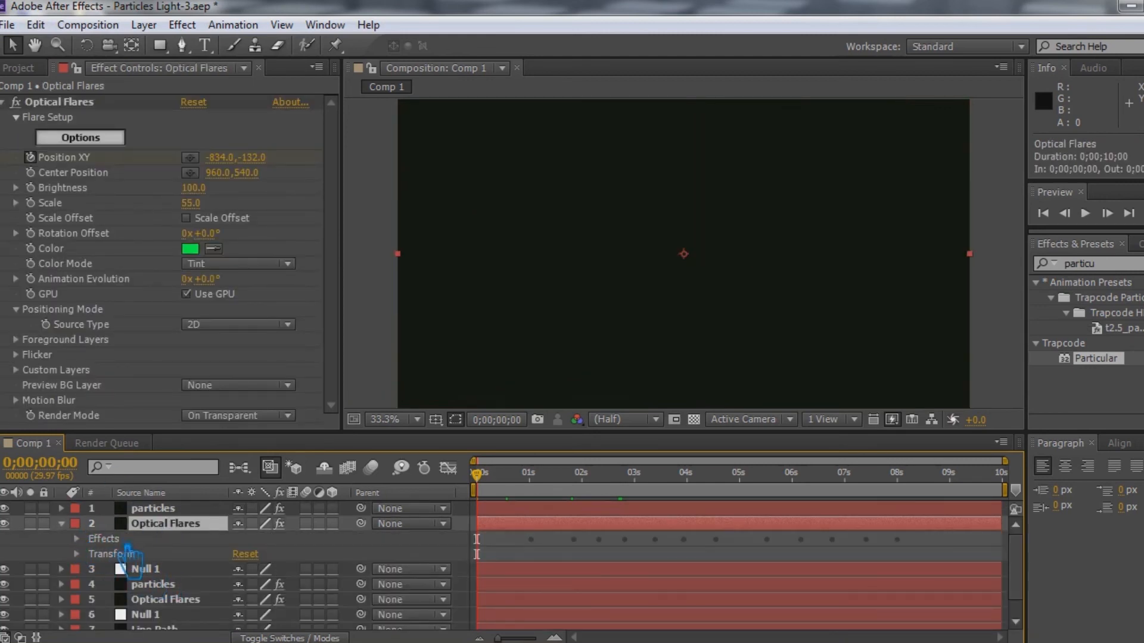
pyautogui.click(92, 554)
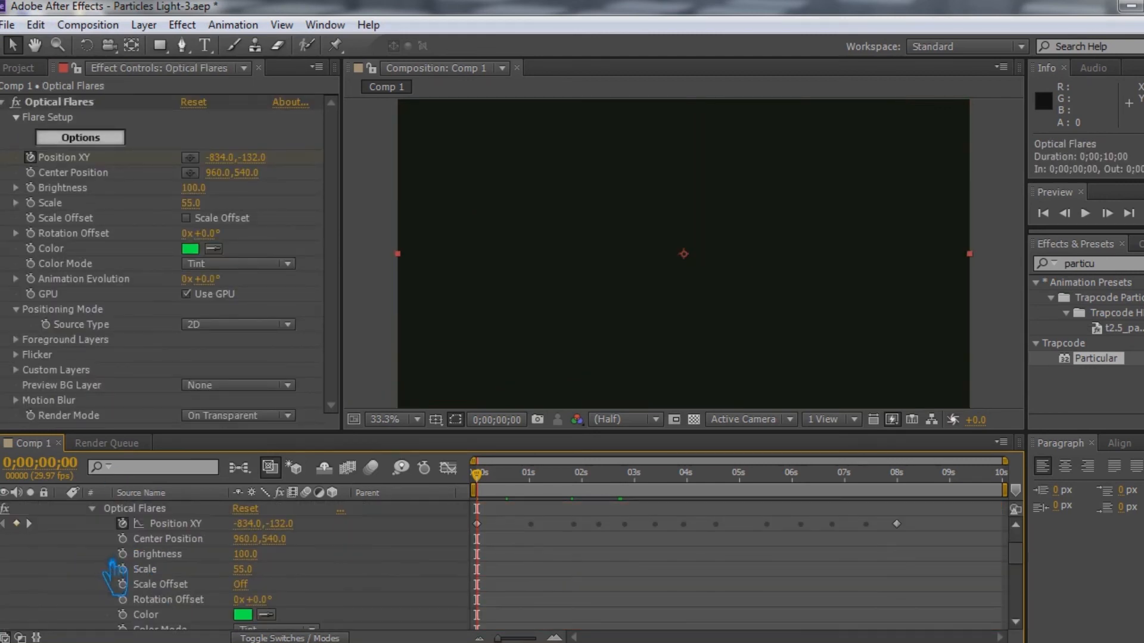
pyautogui.click(176, 524)
pyautogui.hotkey('ctrl', 'v')
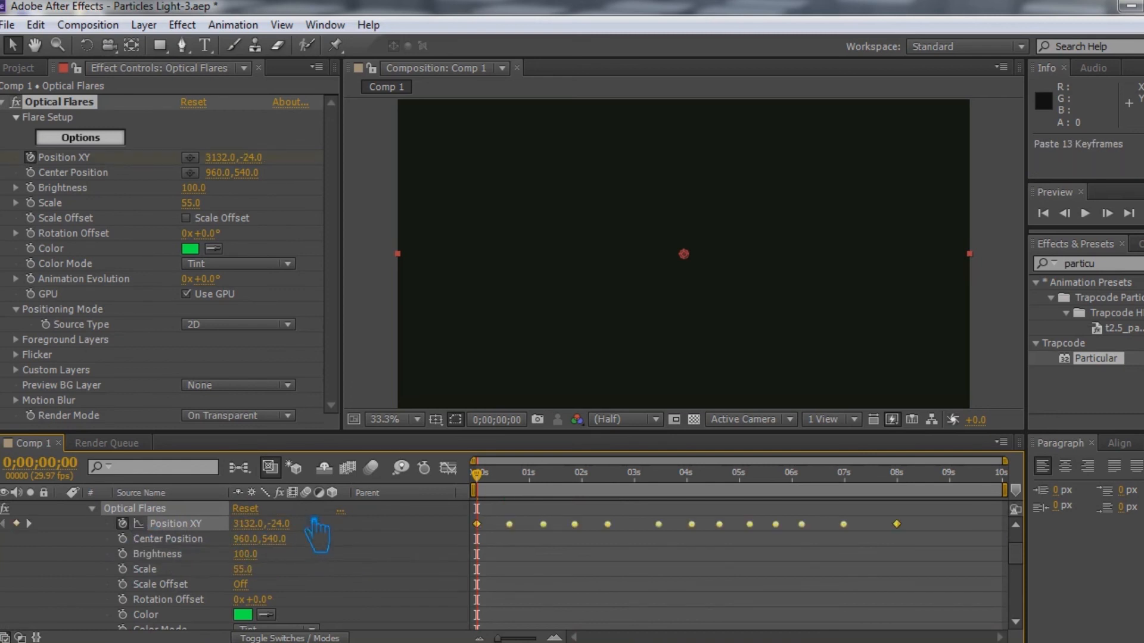
pyautogui.scroll(3, 327, 531)
pyautogui.click(61, 523)
# Step: Paste the reversed keyframes onto the Particular emitter's Position XY in the duplicated particles layer (layer 1)
pyautogui.click(178, 512)
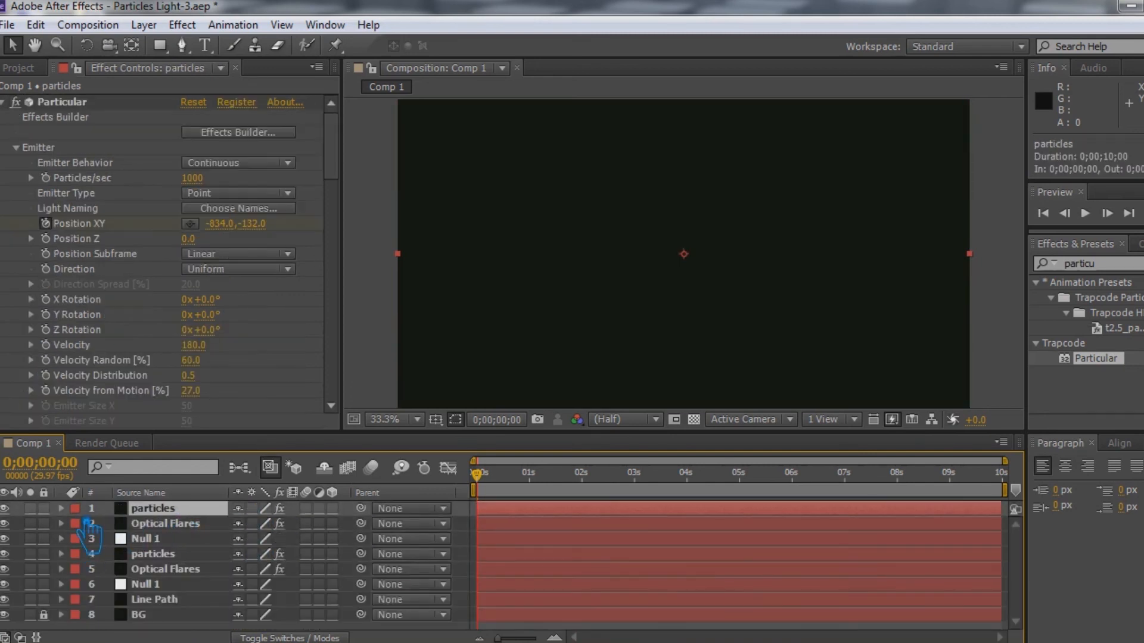
pyautogui.press('e')
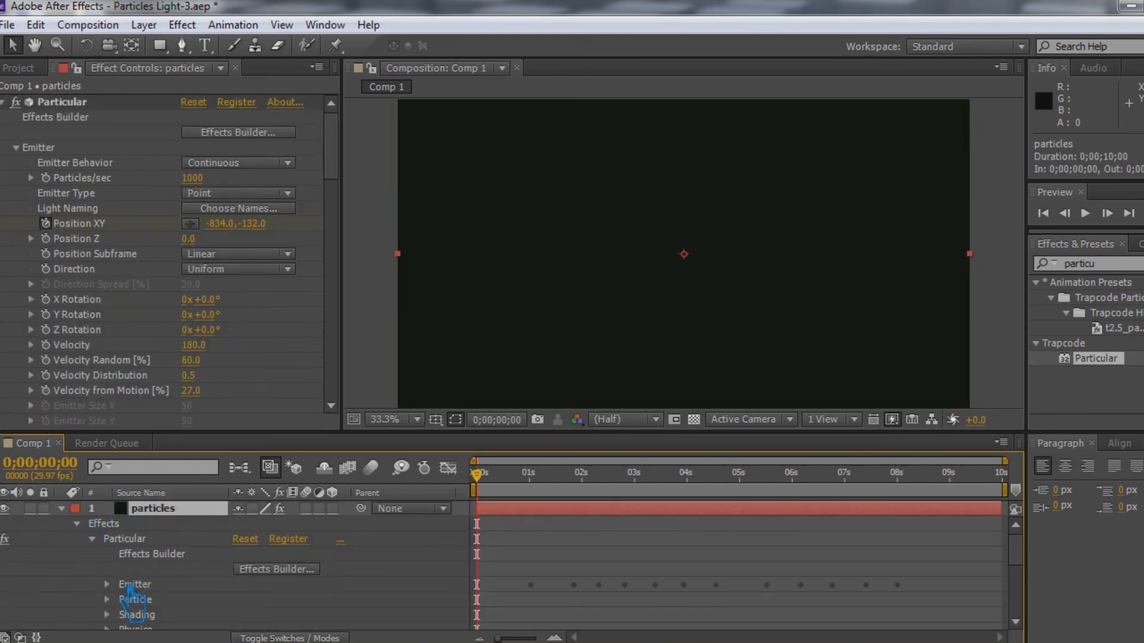
pyautogui.click(108, 585)
pyautogui.click(208, 586)
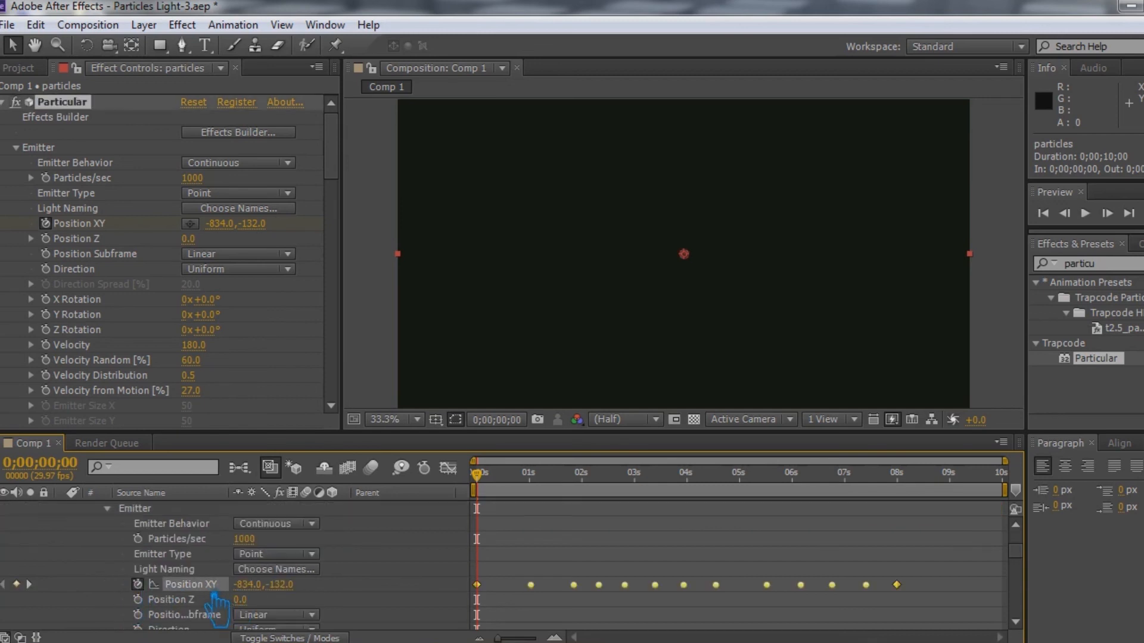
pyautogui.click(138, 585)
pyautogui.hotkey('ctrl', 'v')
pyautogui.scroll(3, 152, 579)
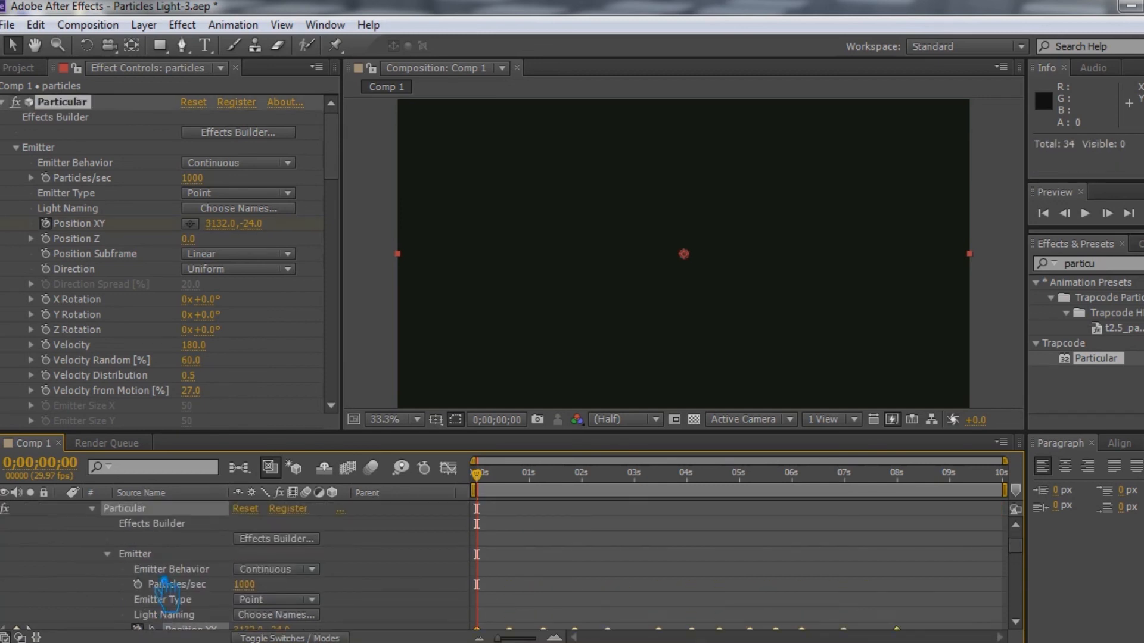
# Step: Collapse the duplicated particles layer, save the project and start a RAM preview of both lights
pyautogui.click(61, 508)
pyautogui.hotkey('ctrl', 's')
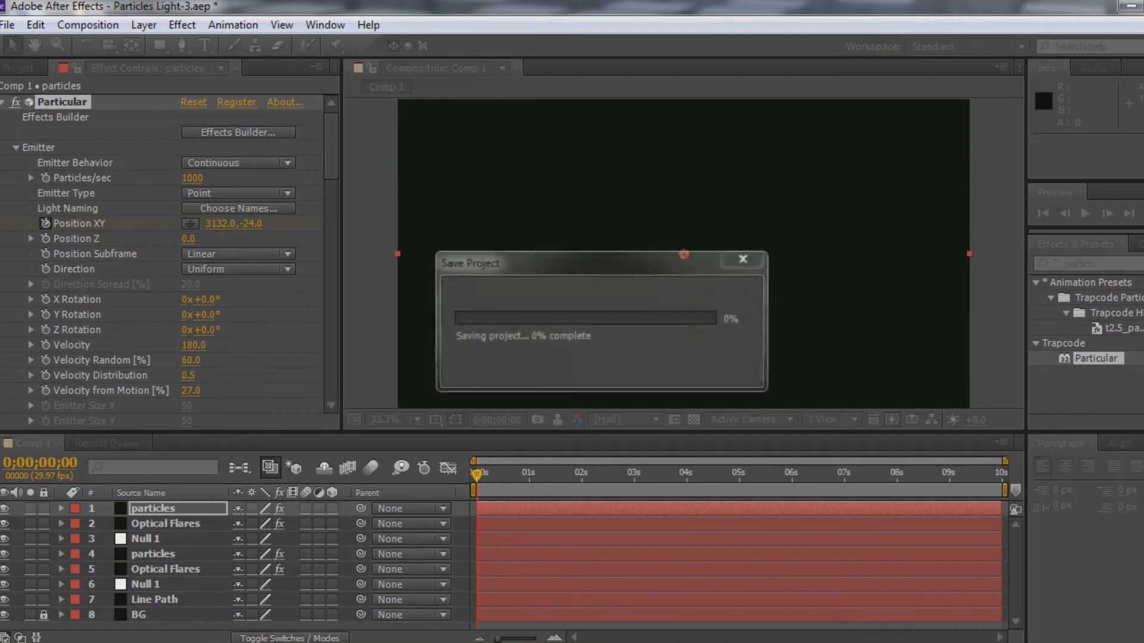
pyautogui.press('KP_0')
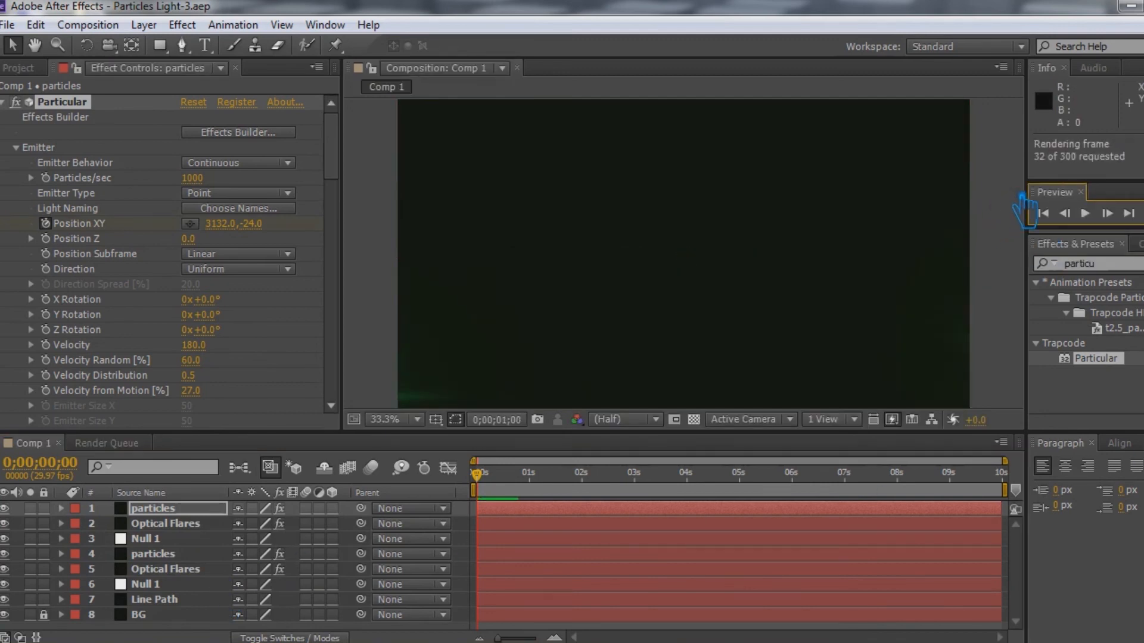